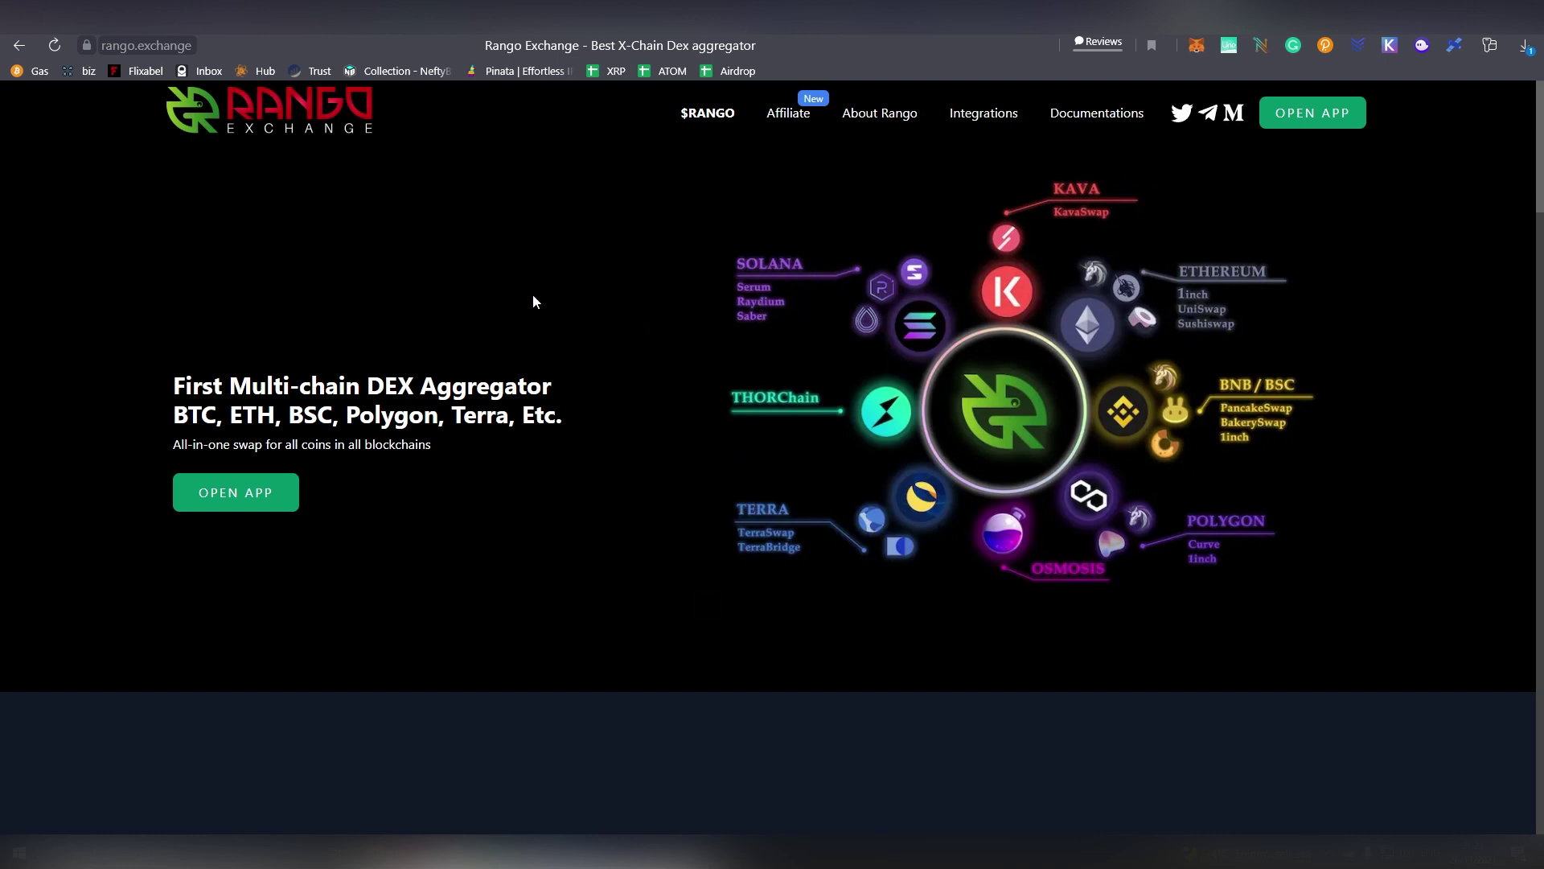
Step: Read the $RANGO Token section on the Rango Exchange homepage, including the IDO timing and community governance entries
scroll(533, 302, "down", 5)
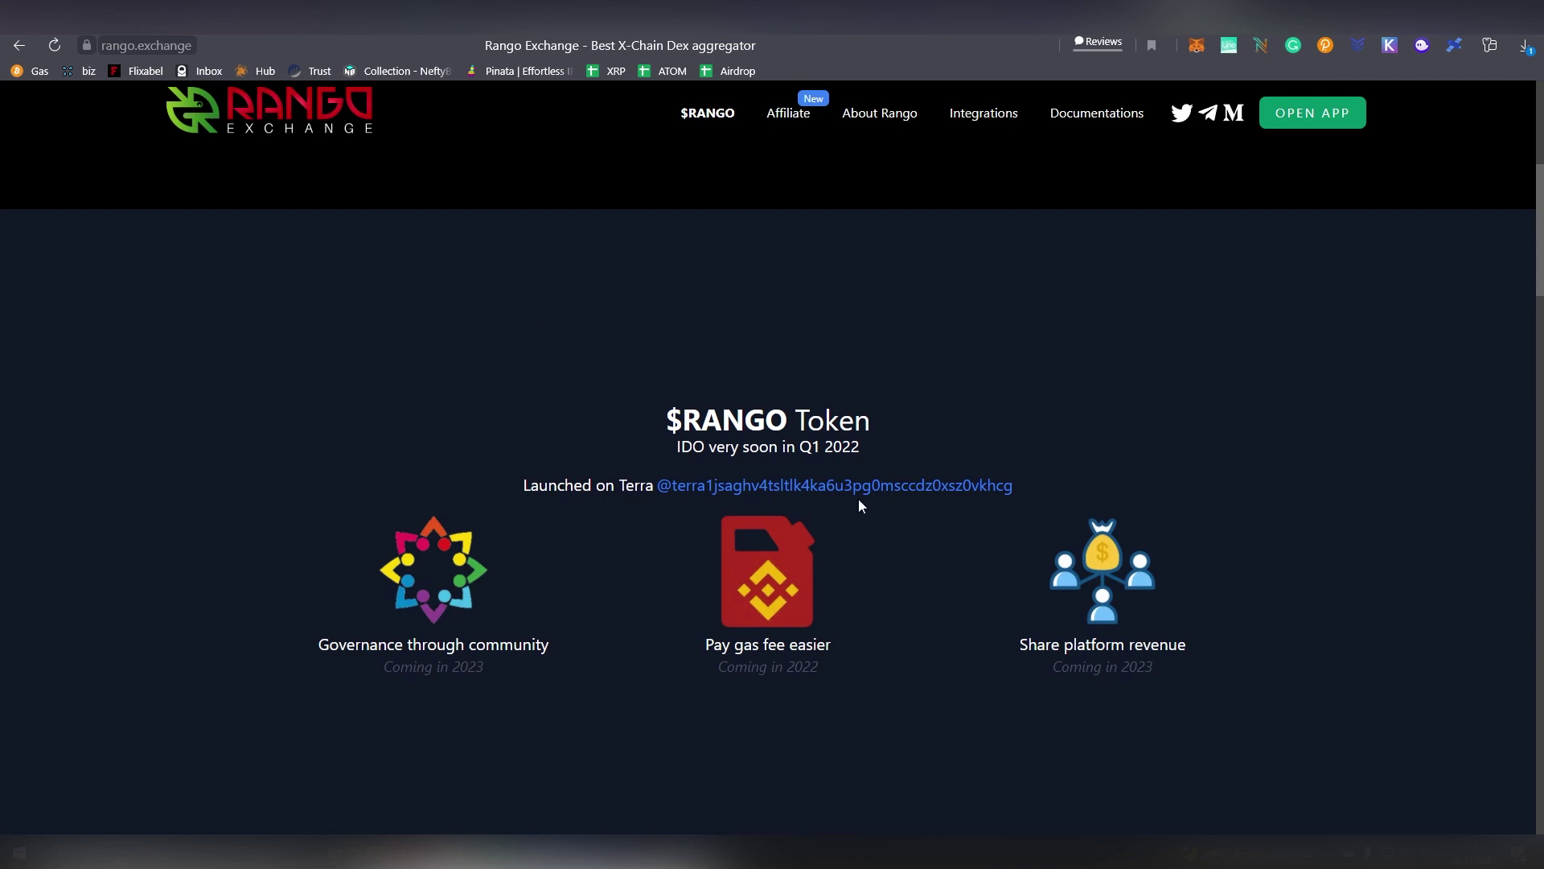
left_click_drag(639, 400, 872, 447)
left_click(872, 447)
left_click_drag(674, 407, 837, 418)
left_click(834, 419)
left_click_drag(322, 649, 552, 642)
left_click(554, 641)
left_click_drag(574, 383, 935, 447)
left_click(935, 447)
Step: Read through the homepage sections on how Rango works, its integrated wallets, destinations and X-Chain solutions, and its benefits
scroll(910, 562, "down", 9)
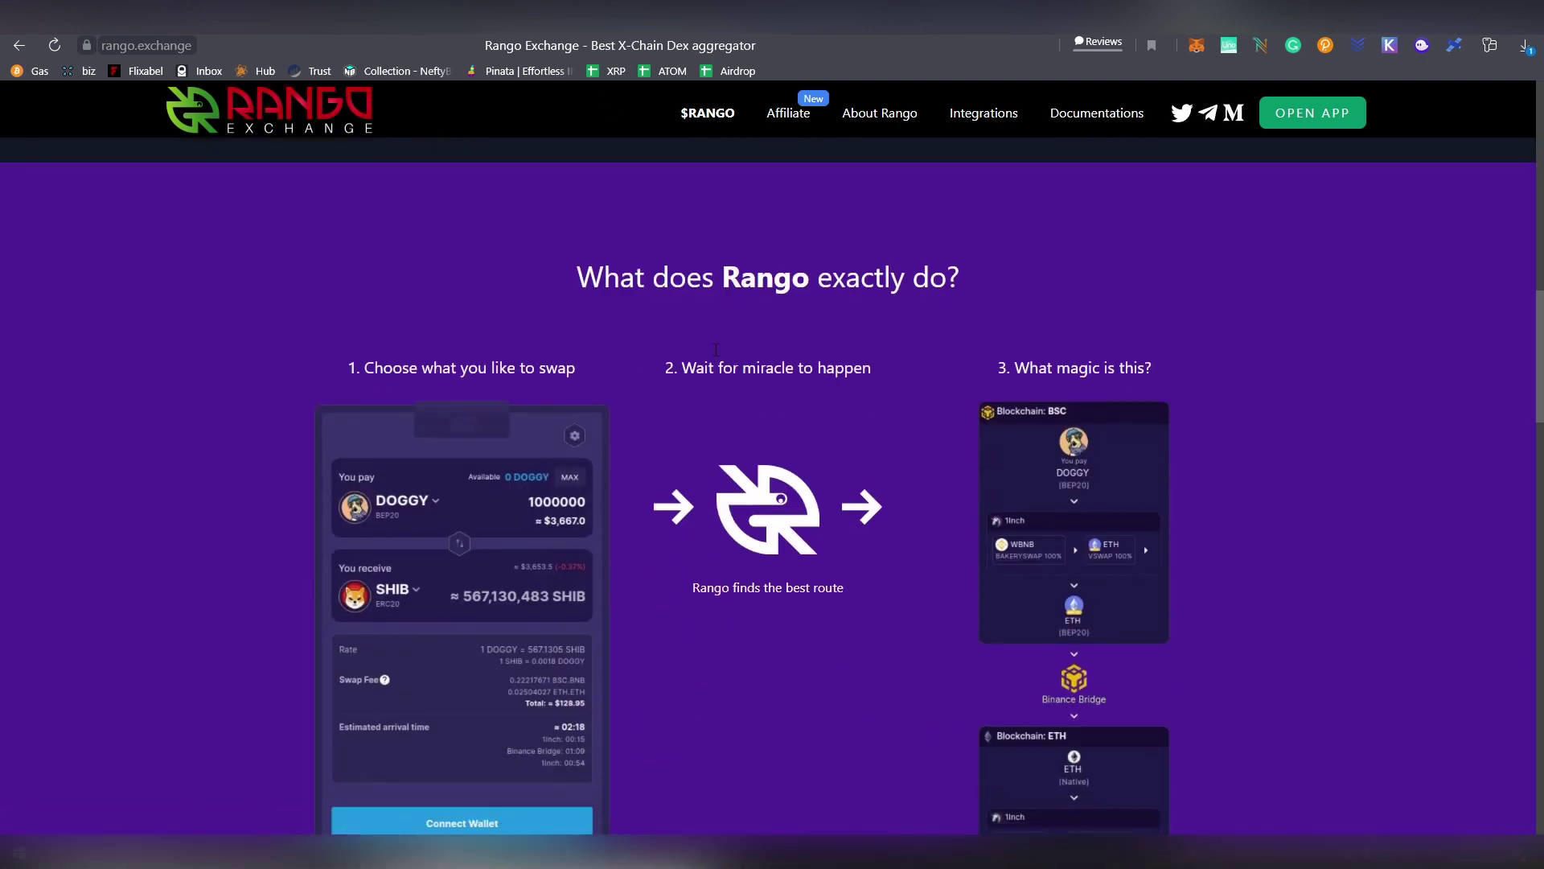
scroll(716, 349, "down", 10)
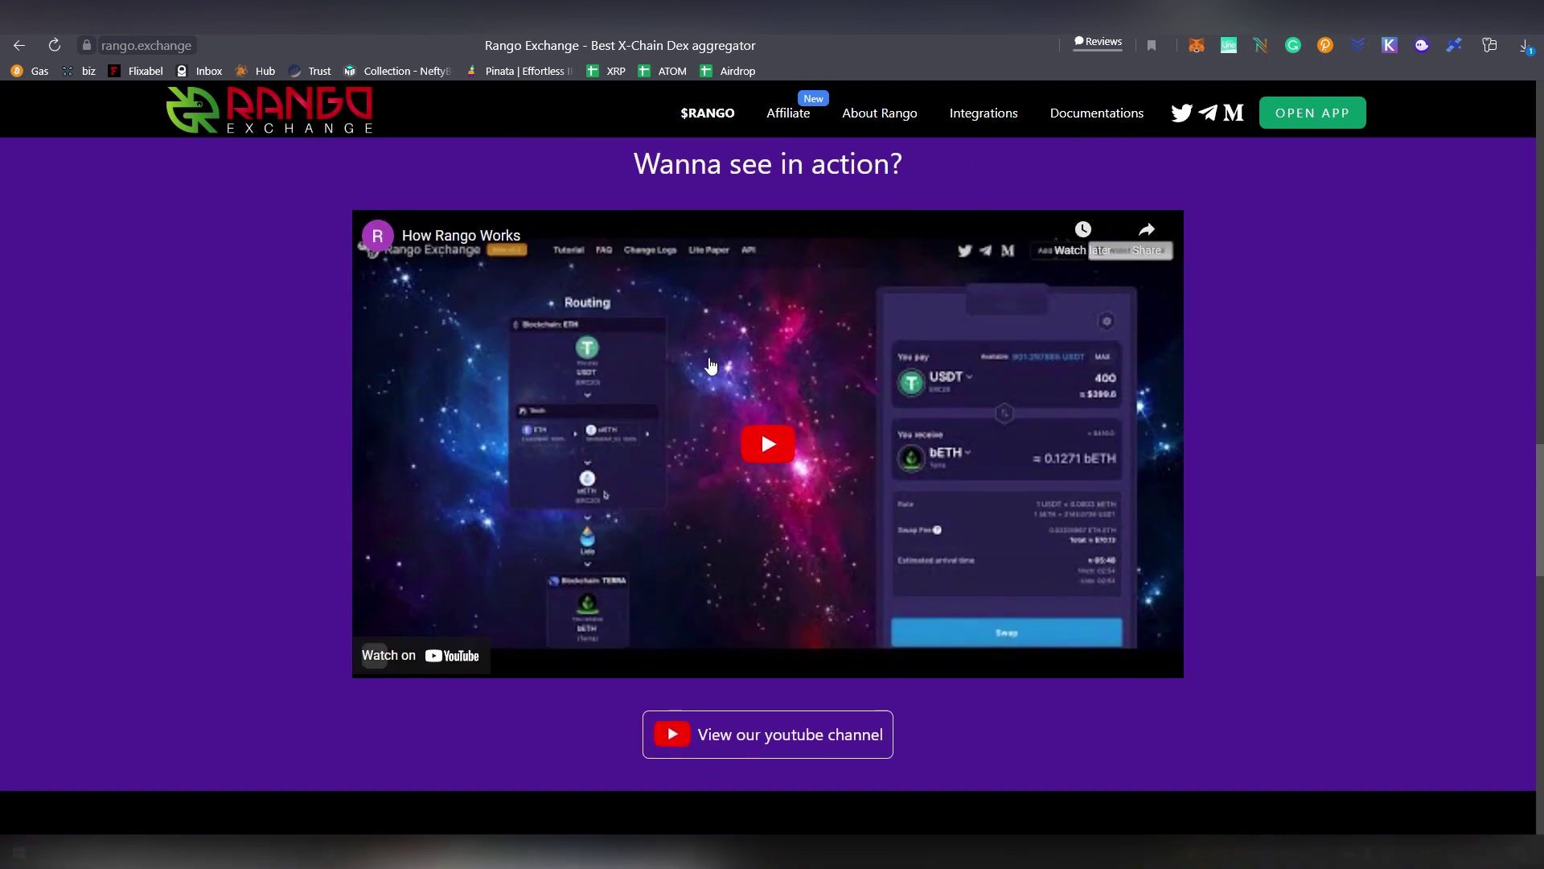
scroll(674, 578, "down", 2)
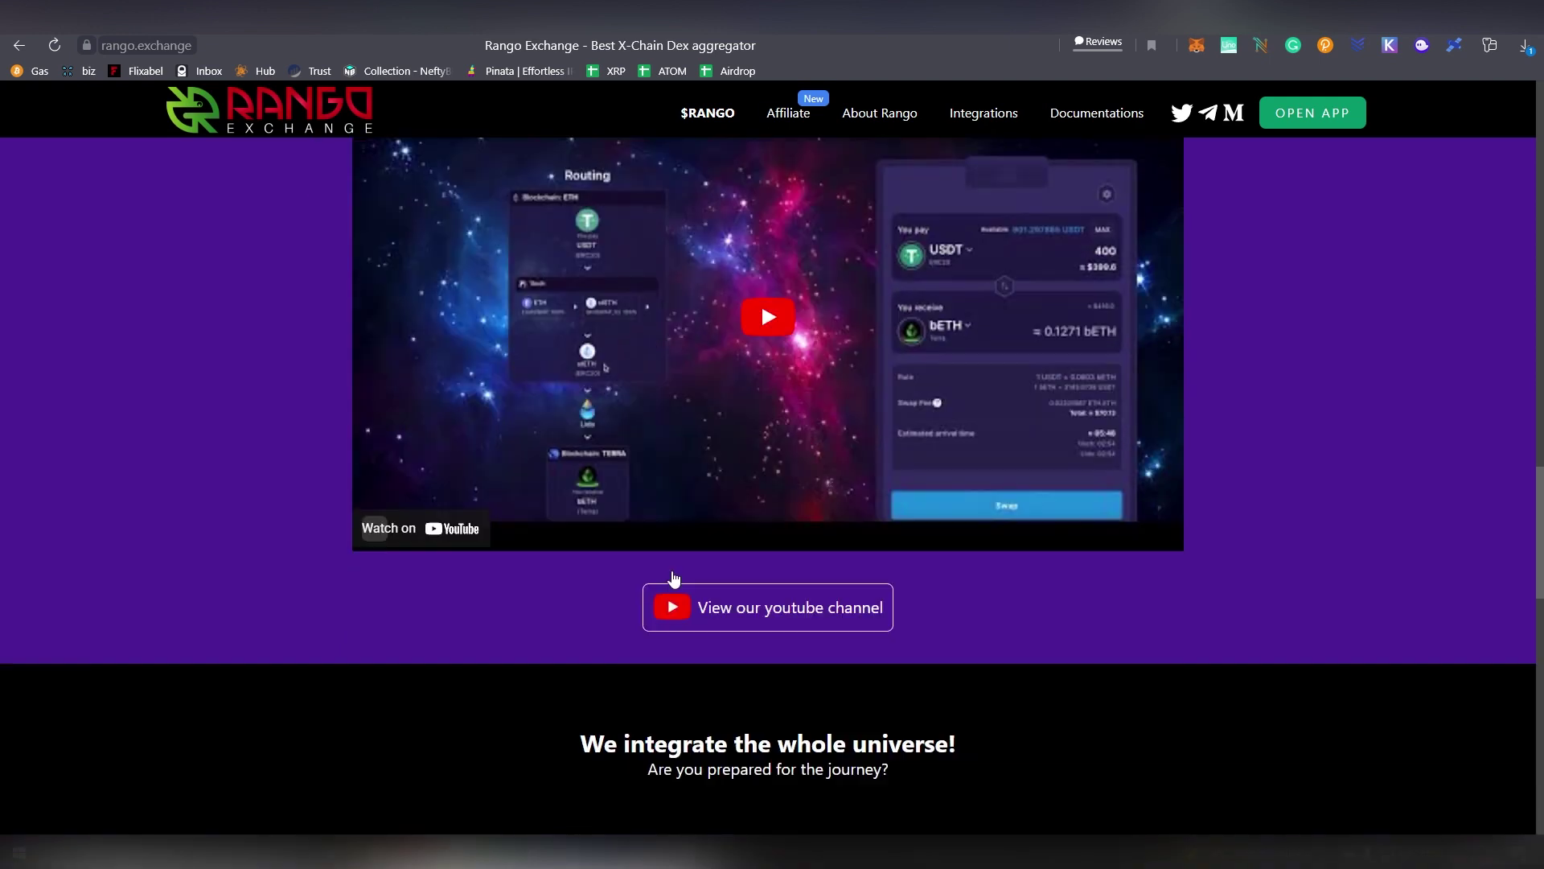
scroll(674, 578, "down", 3)
scroll(644, 500, "down", 4)
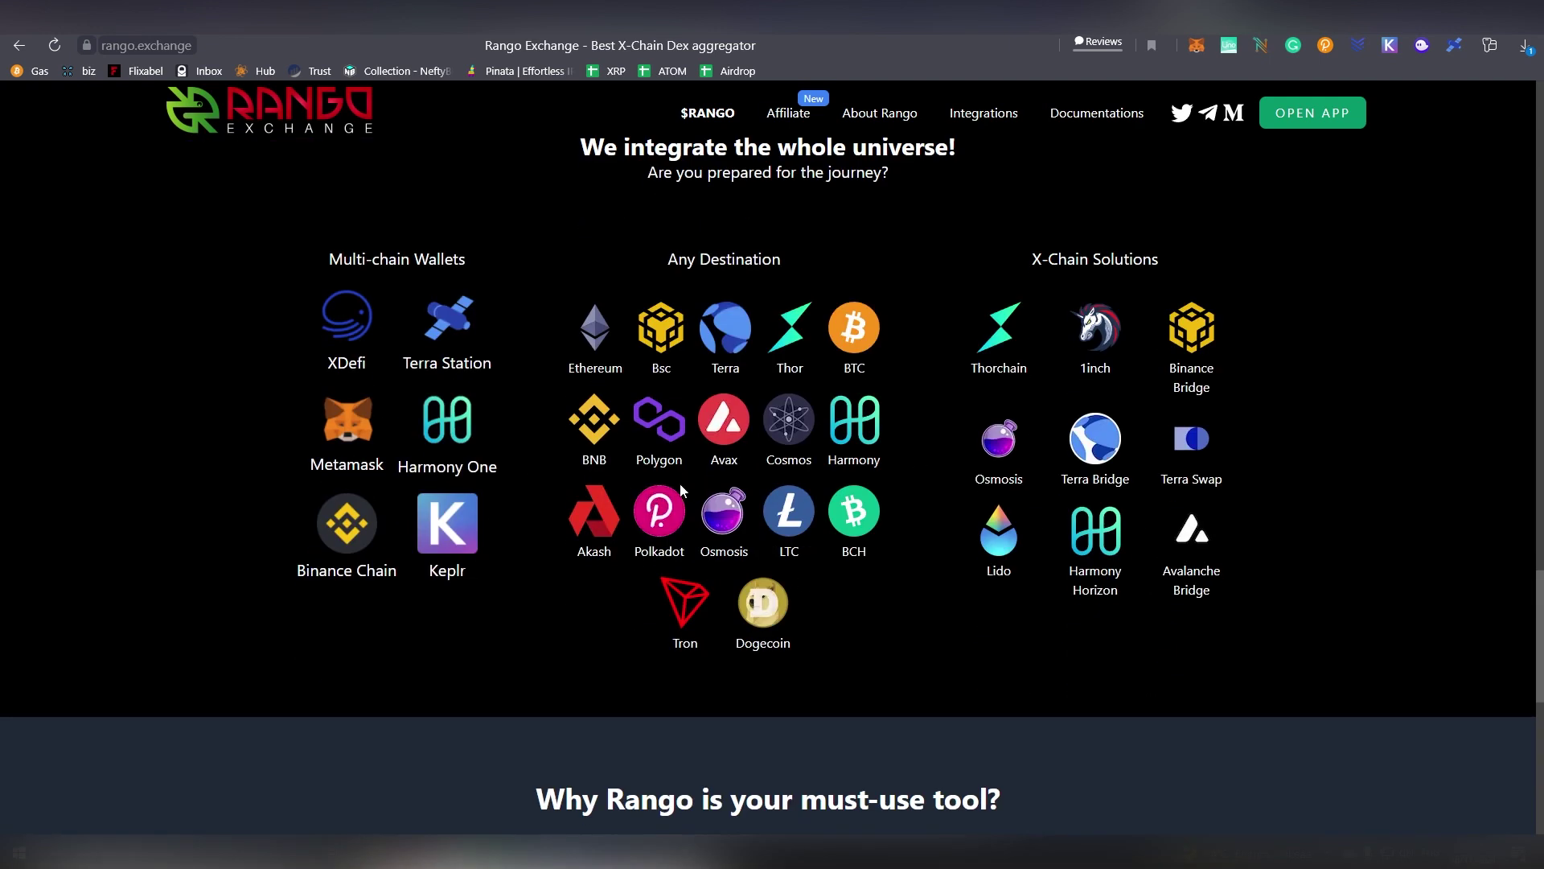
scroll(681, 489, "up", 1)
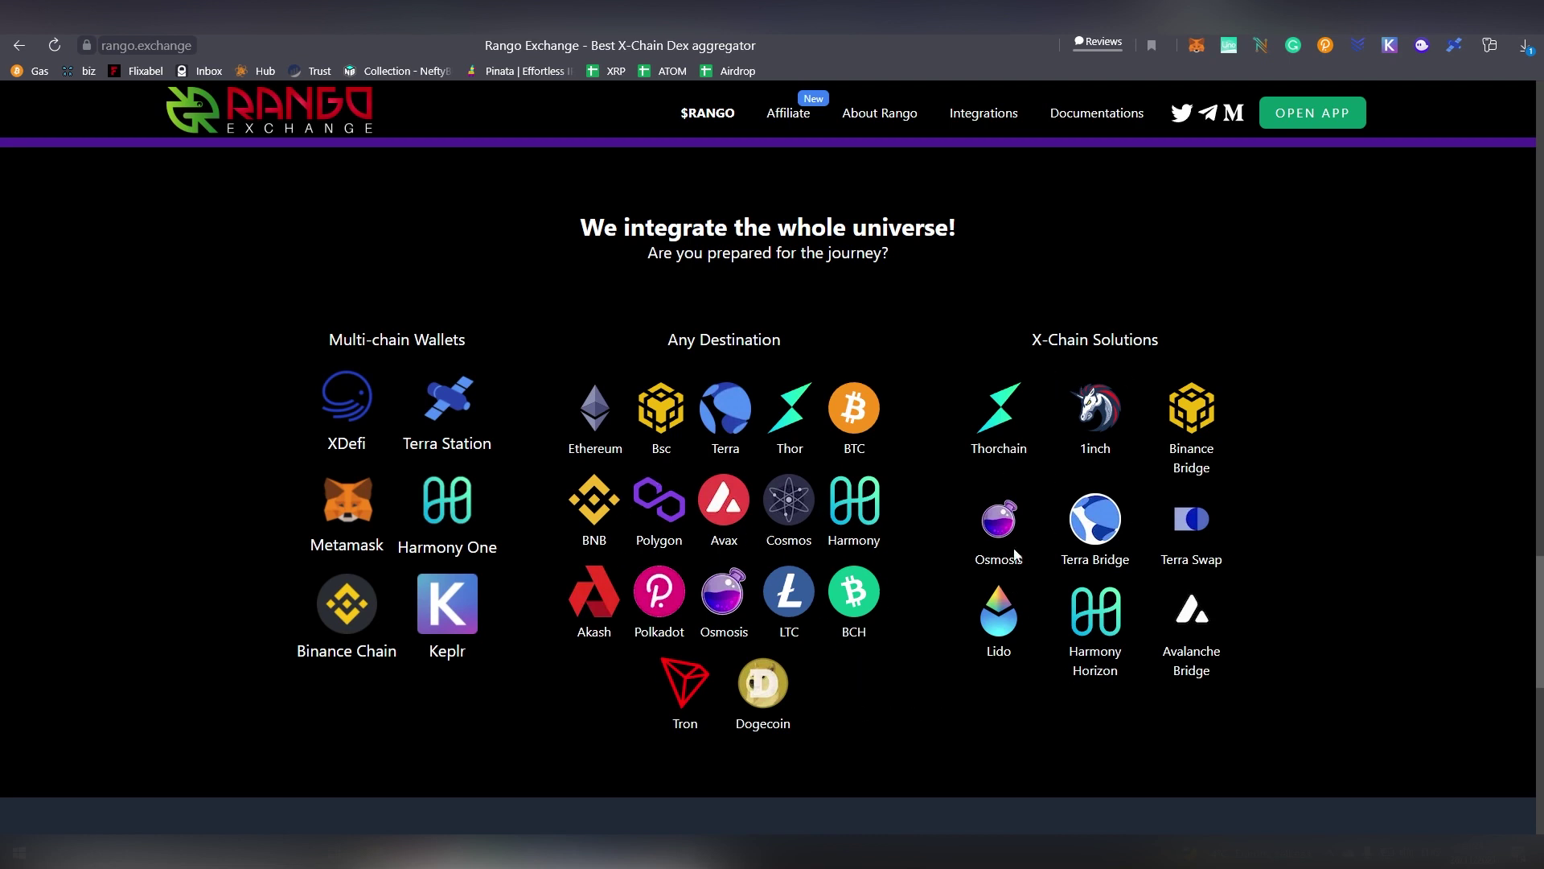
scroll(949, 714, "down", 10)
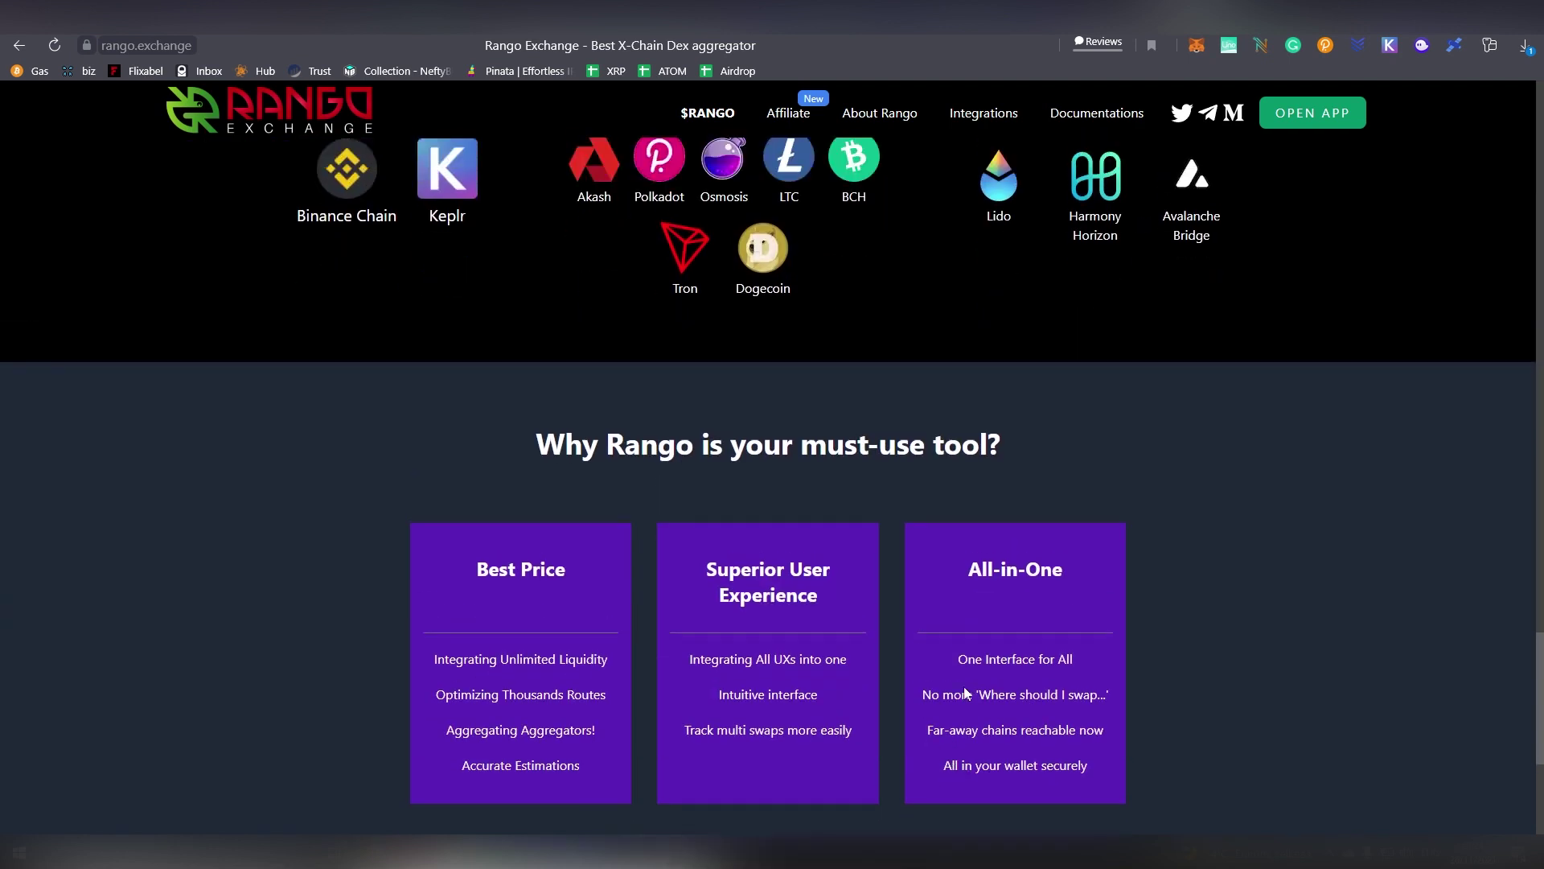
Step: Open the Rango Exchange app and allow it to access the Terra Station wallet
left_click(802, 602)
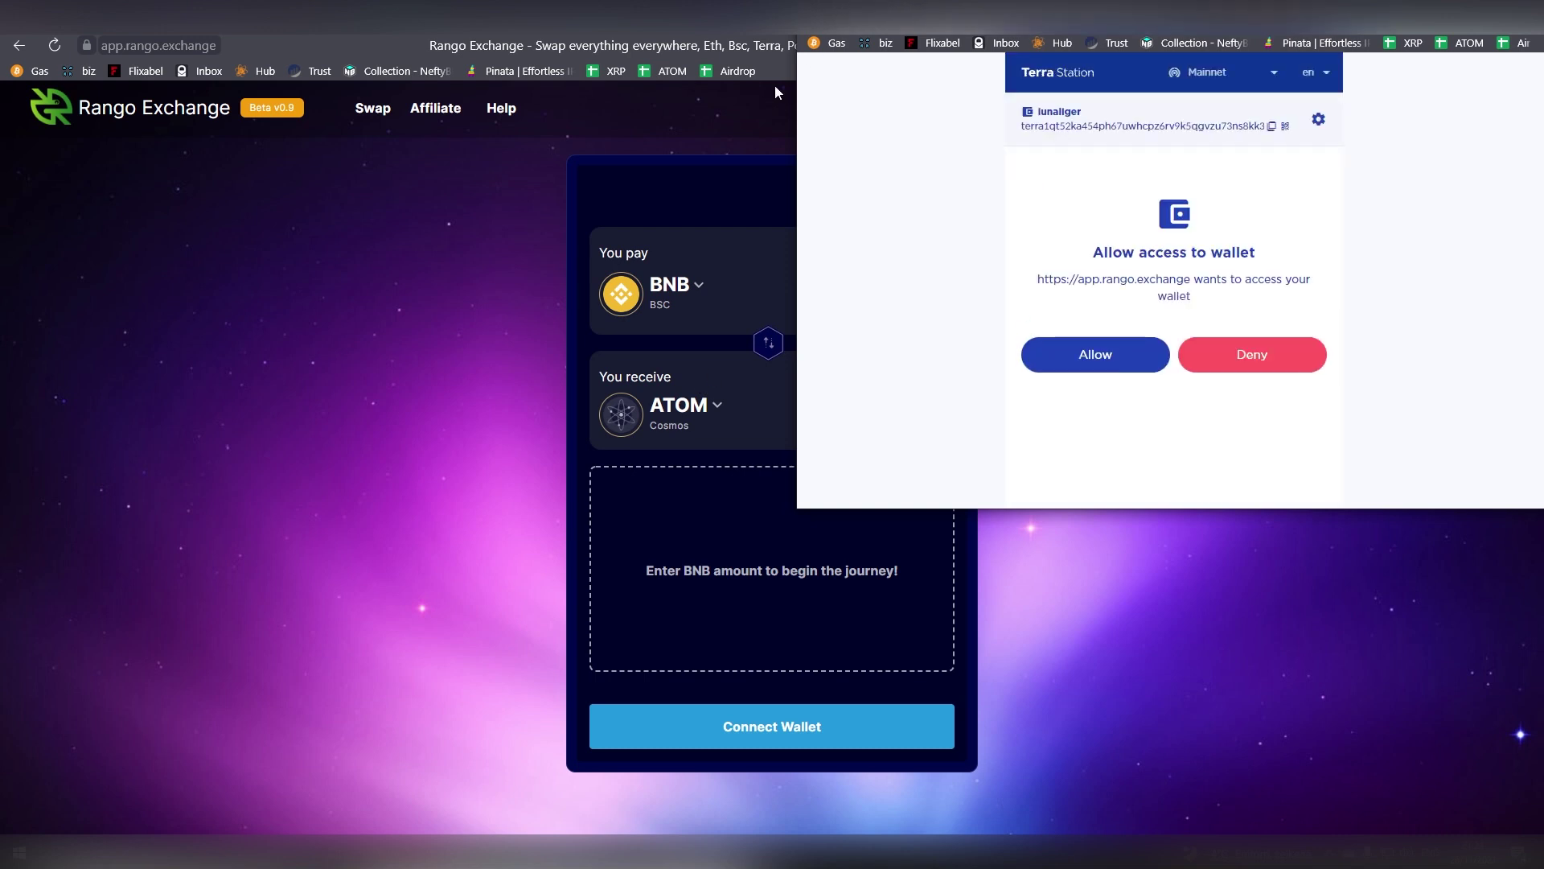
left_click(1091, 371)
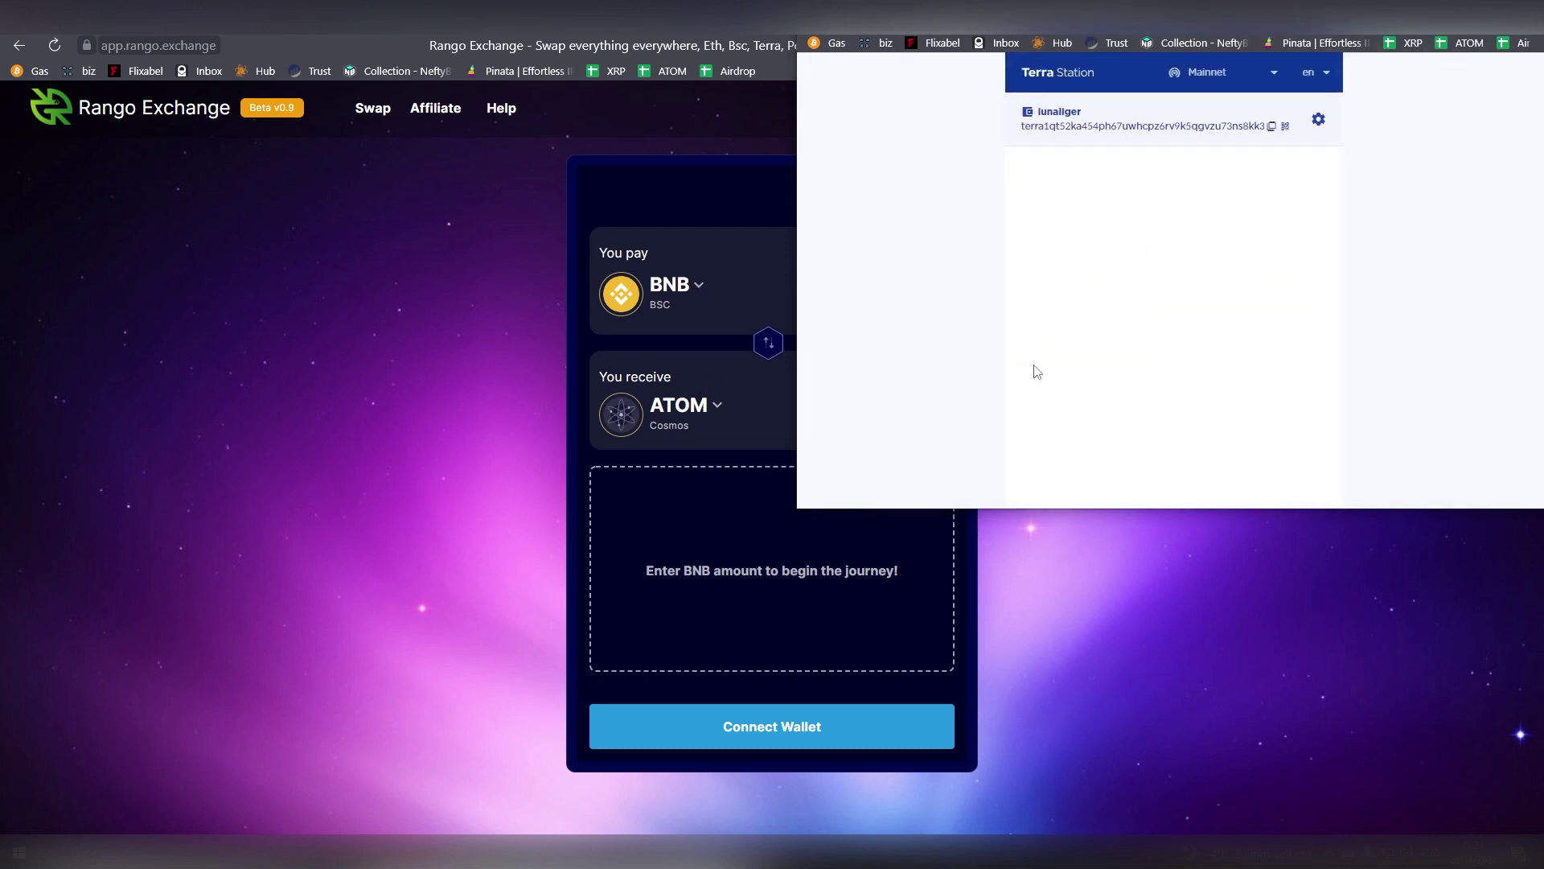
Step: Connect the MetaMask wallet to the exchange with the Exodus account
left_click(1457, 110)
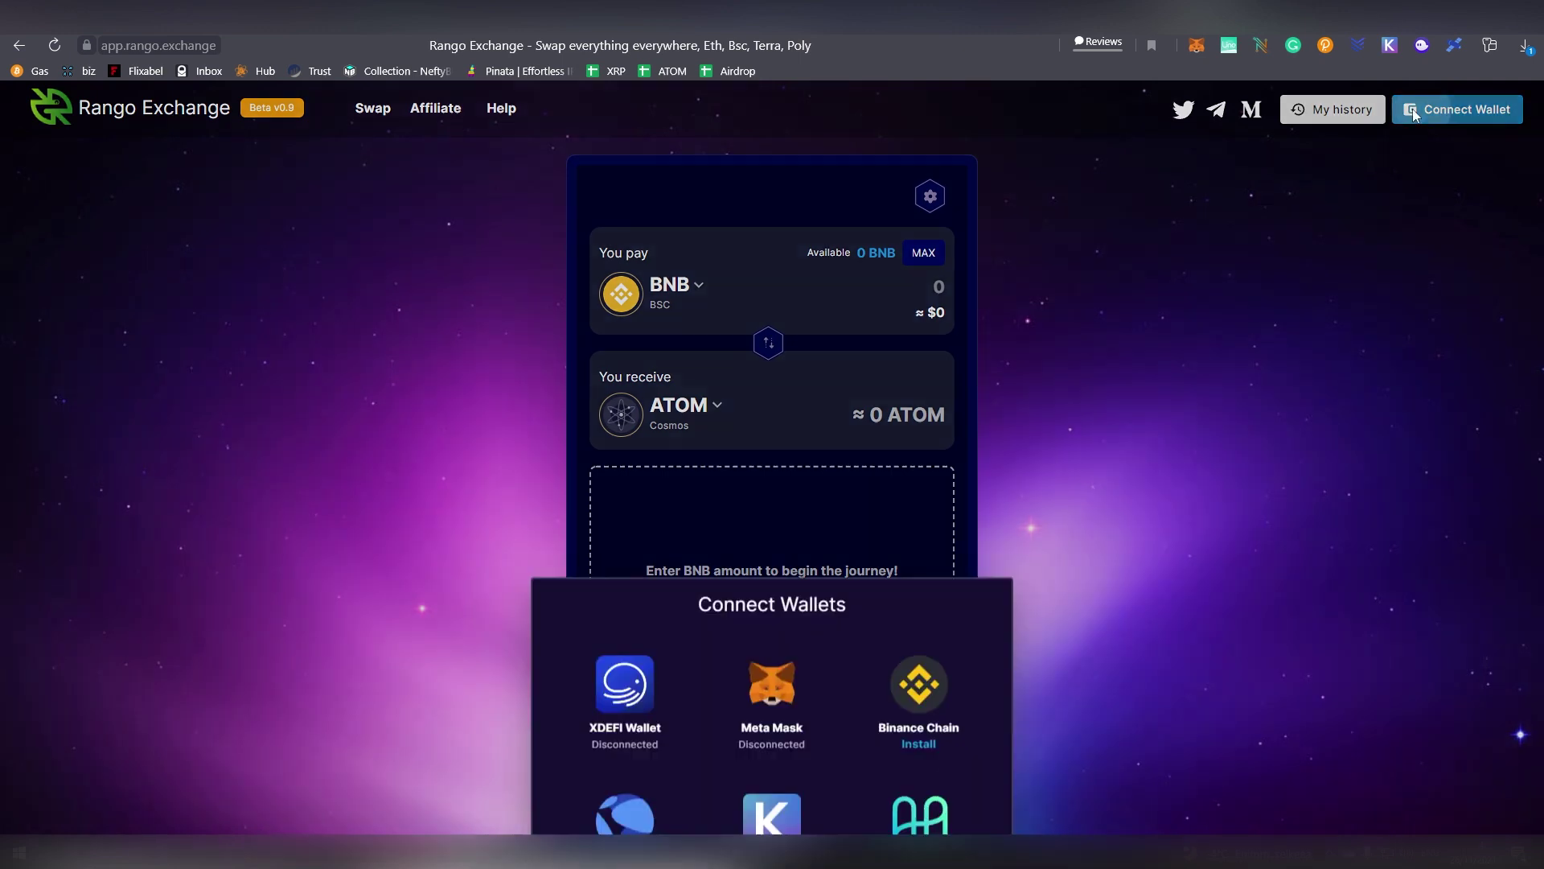
left_click(784, 432)
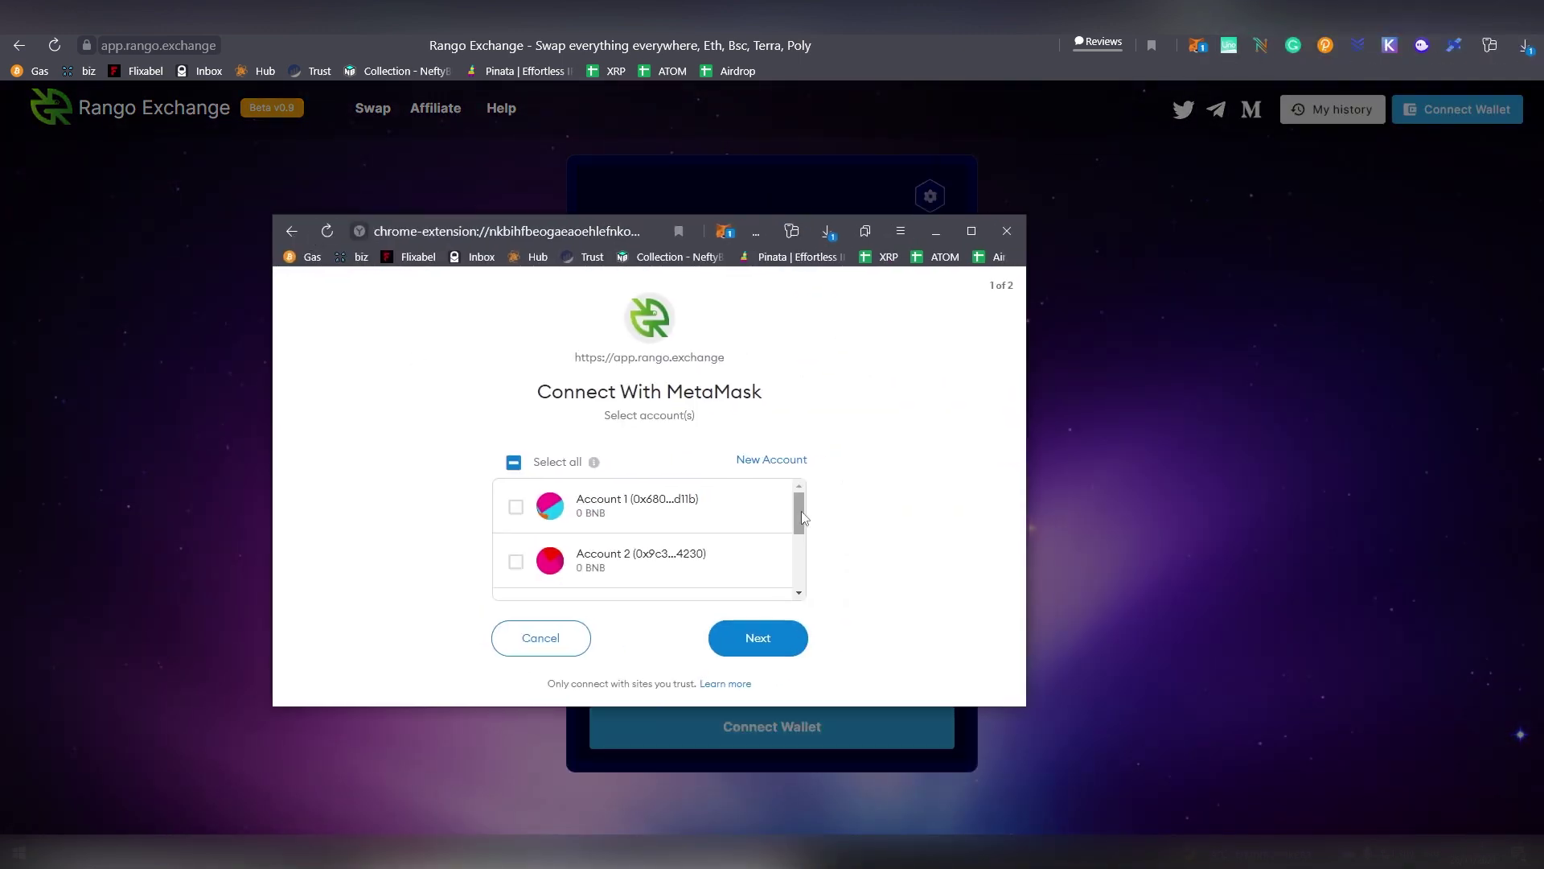
left_click_drag(802, 510, 804, 563)
left_click(752, 646)
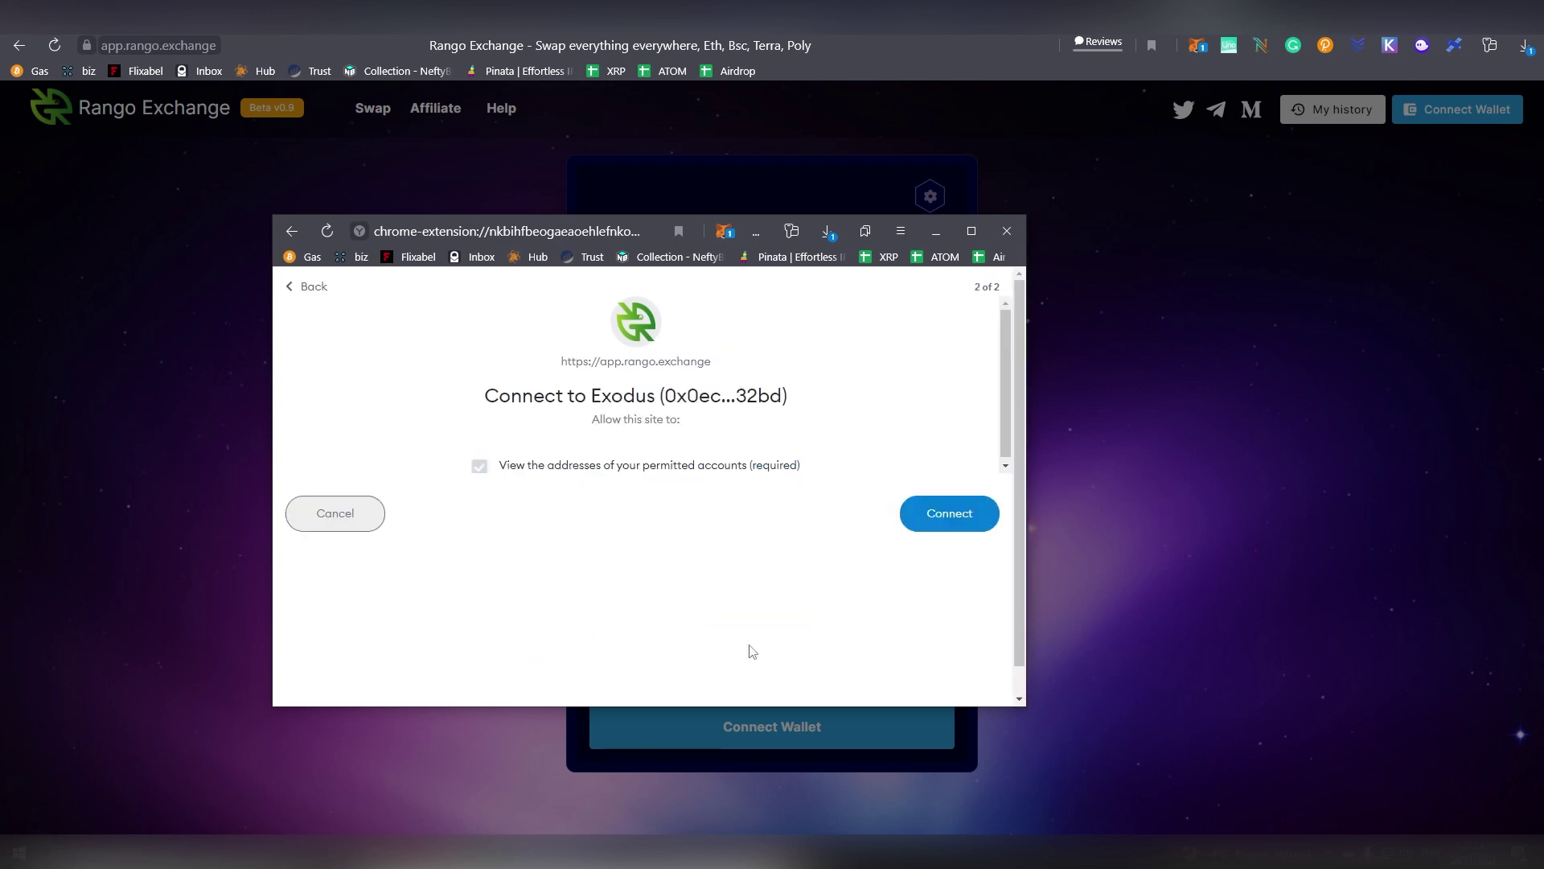
left_click(938, 523)
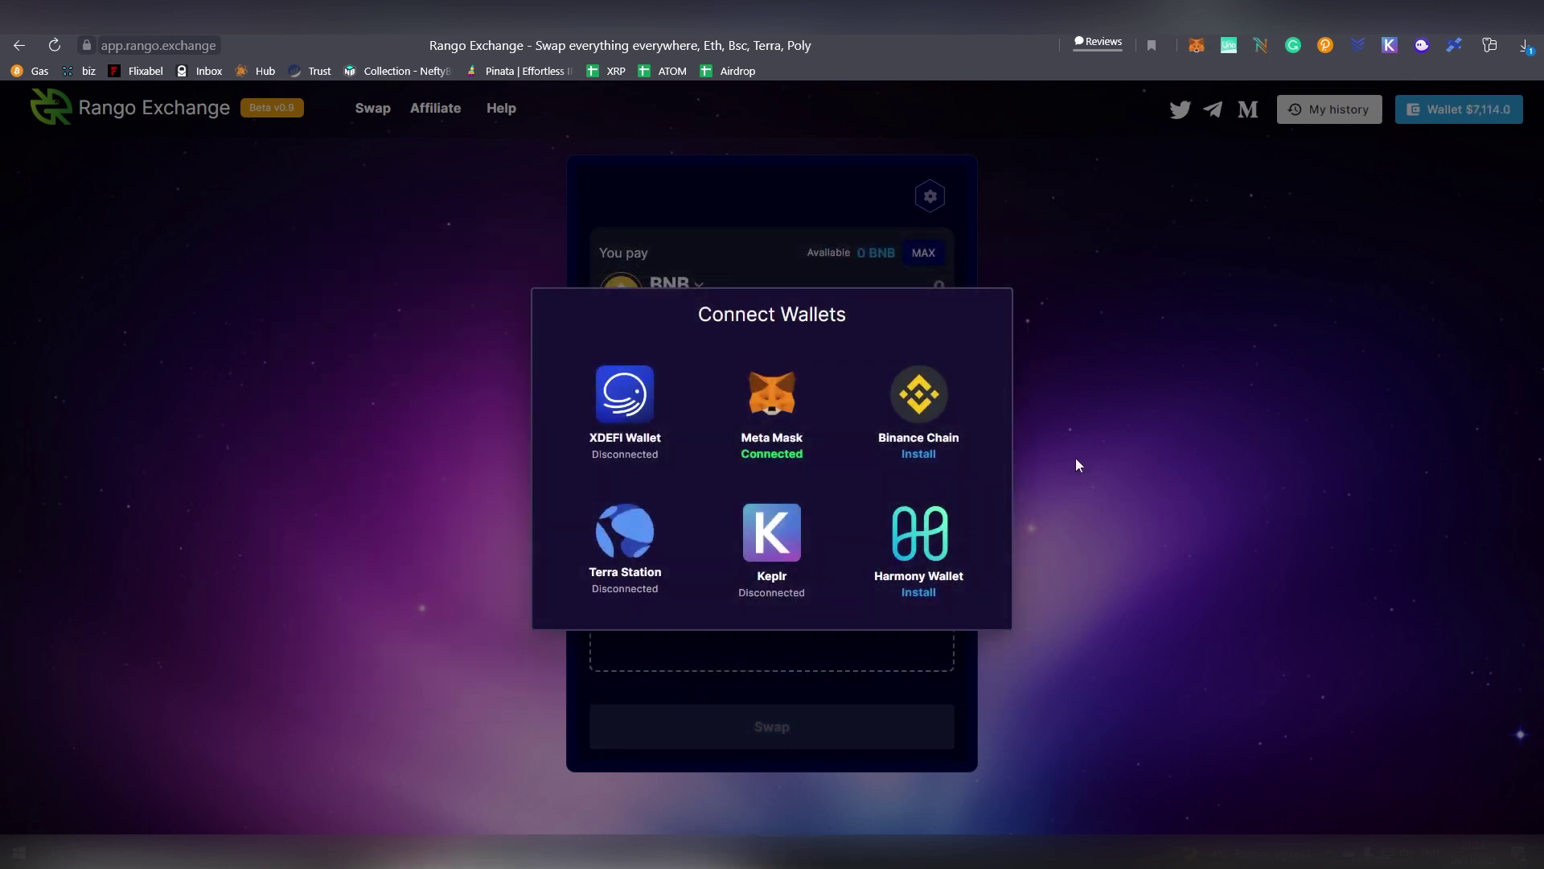
Step: Try to connect the Keplr wallet, approving its requests for chains including akashnet-2, crypto-org-chain-mainnet-1 and sentinelhub-2, and close the wallet selection
left_click(774, 555)
left_click(1006, 502)
left_click(1024, 497)
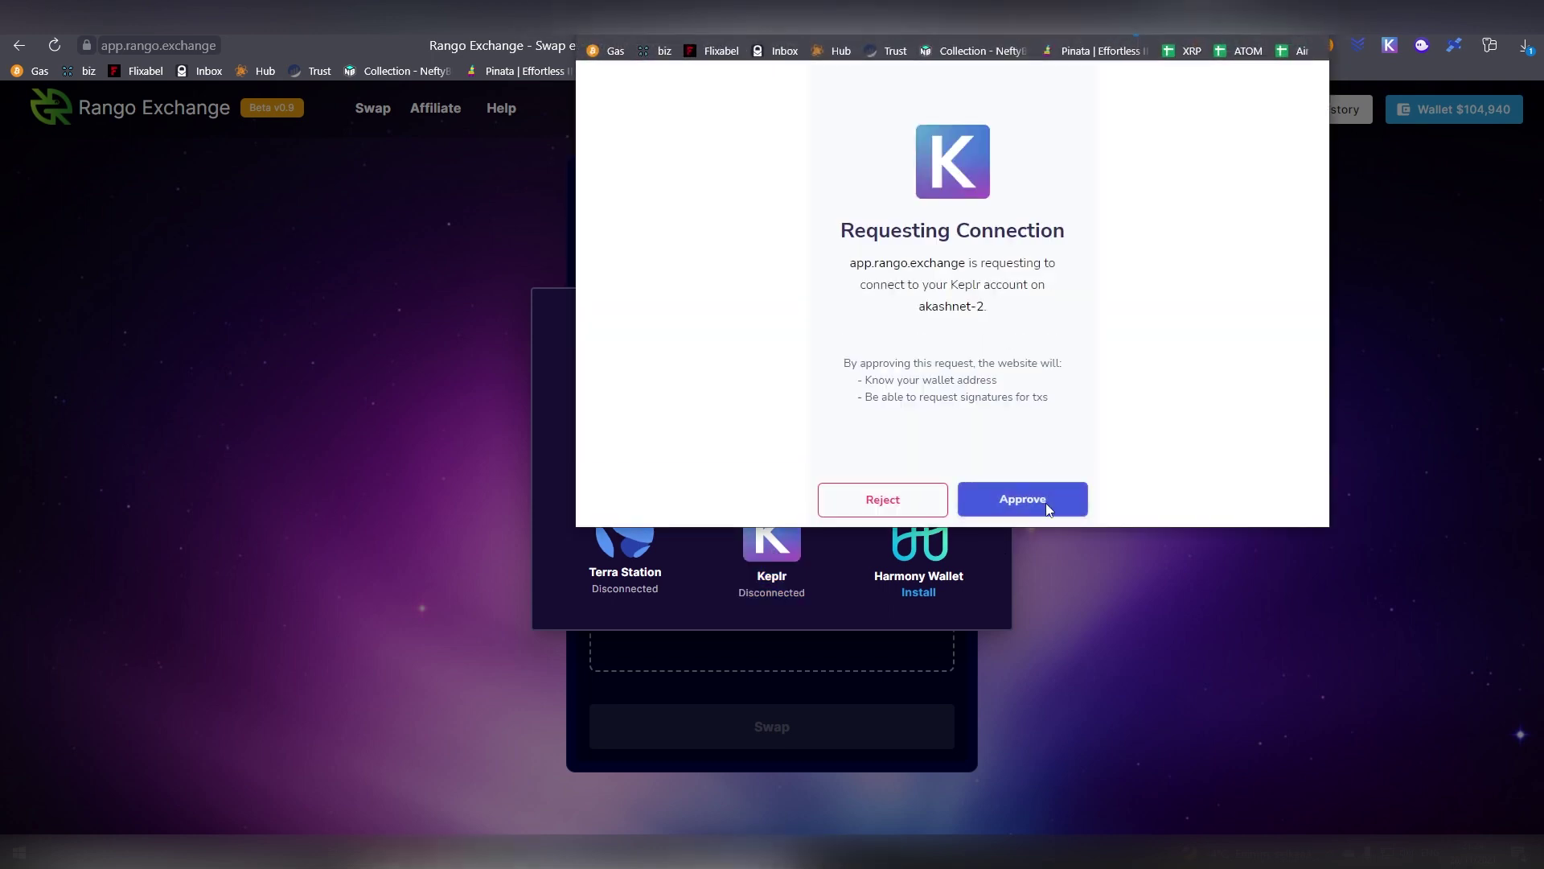
left_click(1050, 494)
left_click(1054, 495)
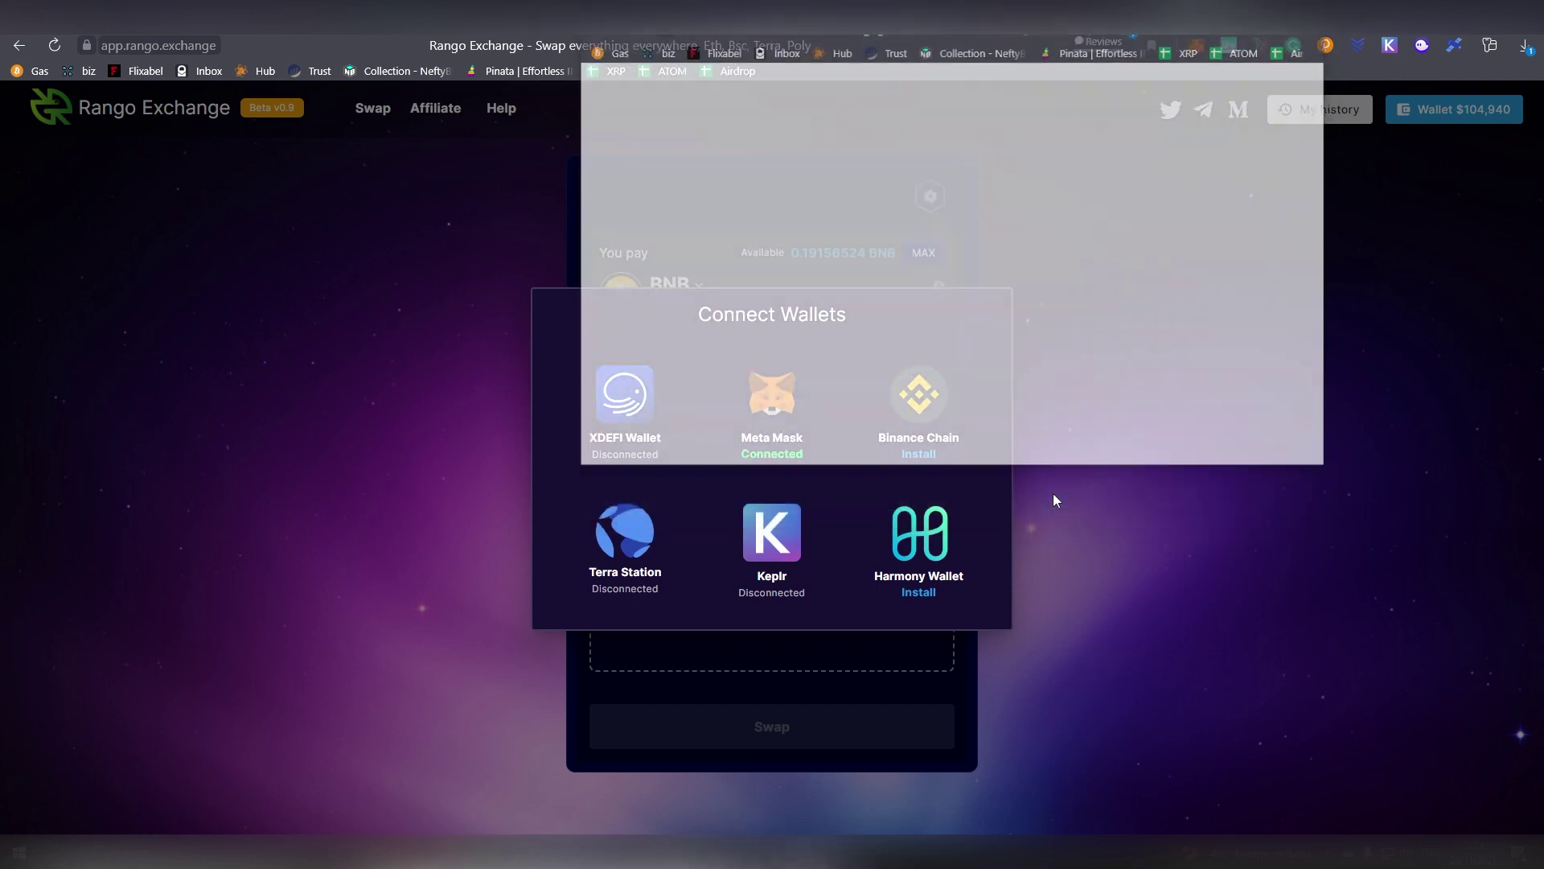
left_click_drag(891, 284, 1066, 347)
left_click(1032, 316)
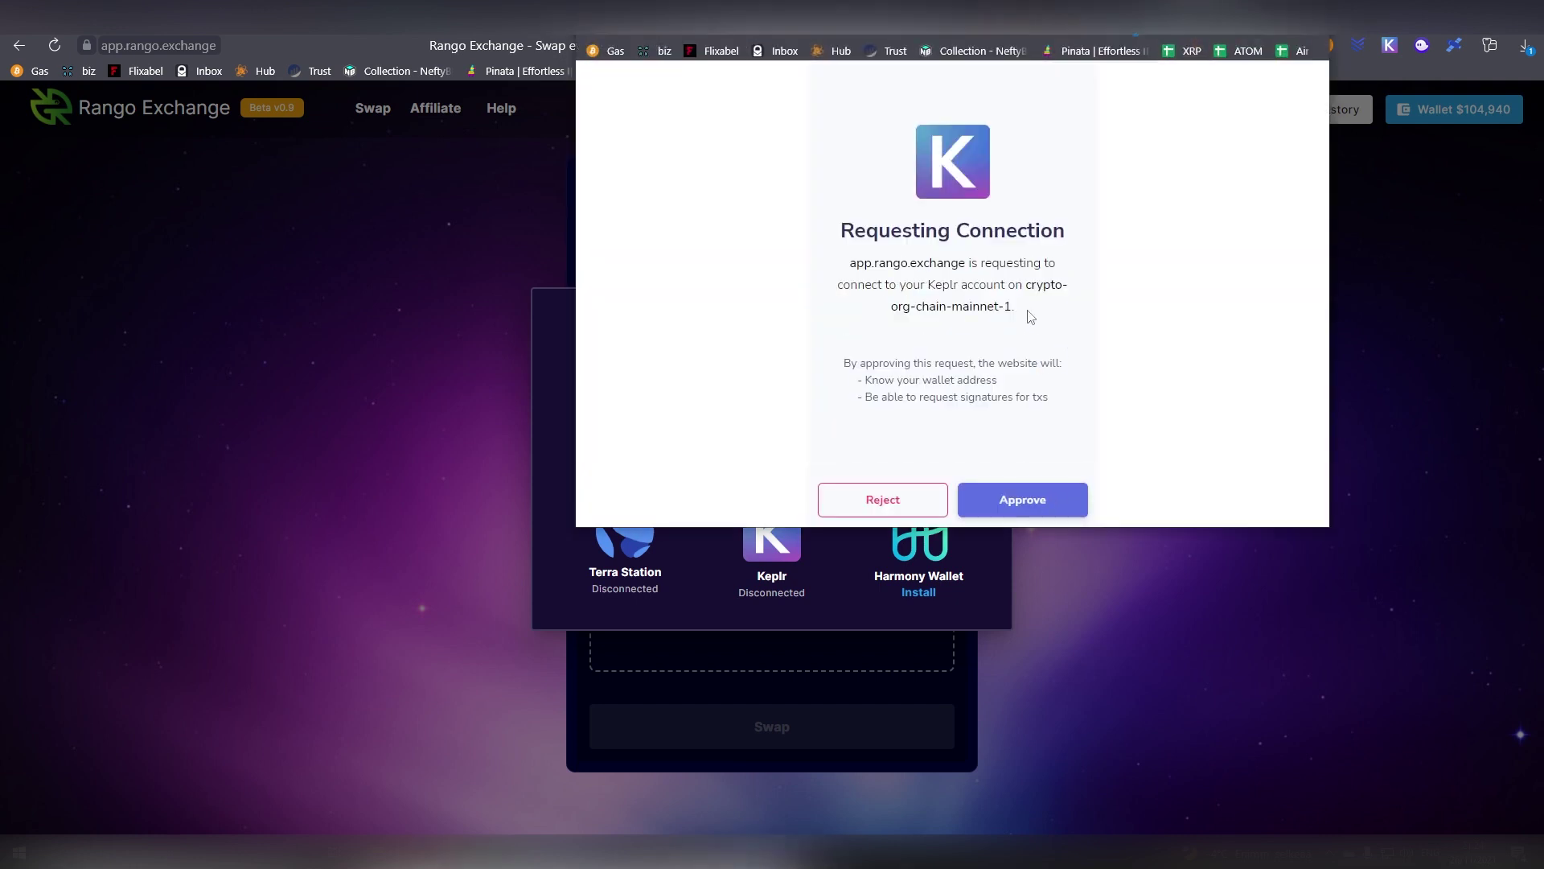
left_click(1036, 500)
left_click(1036, 510)
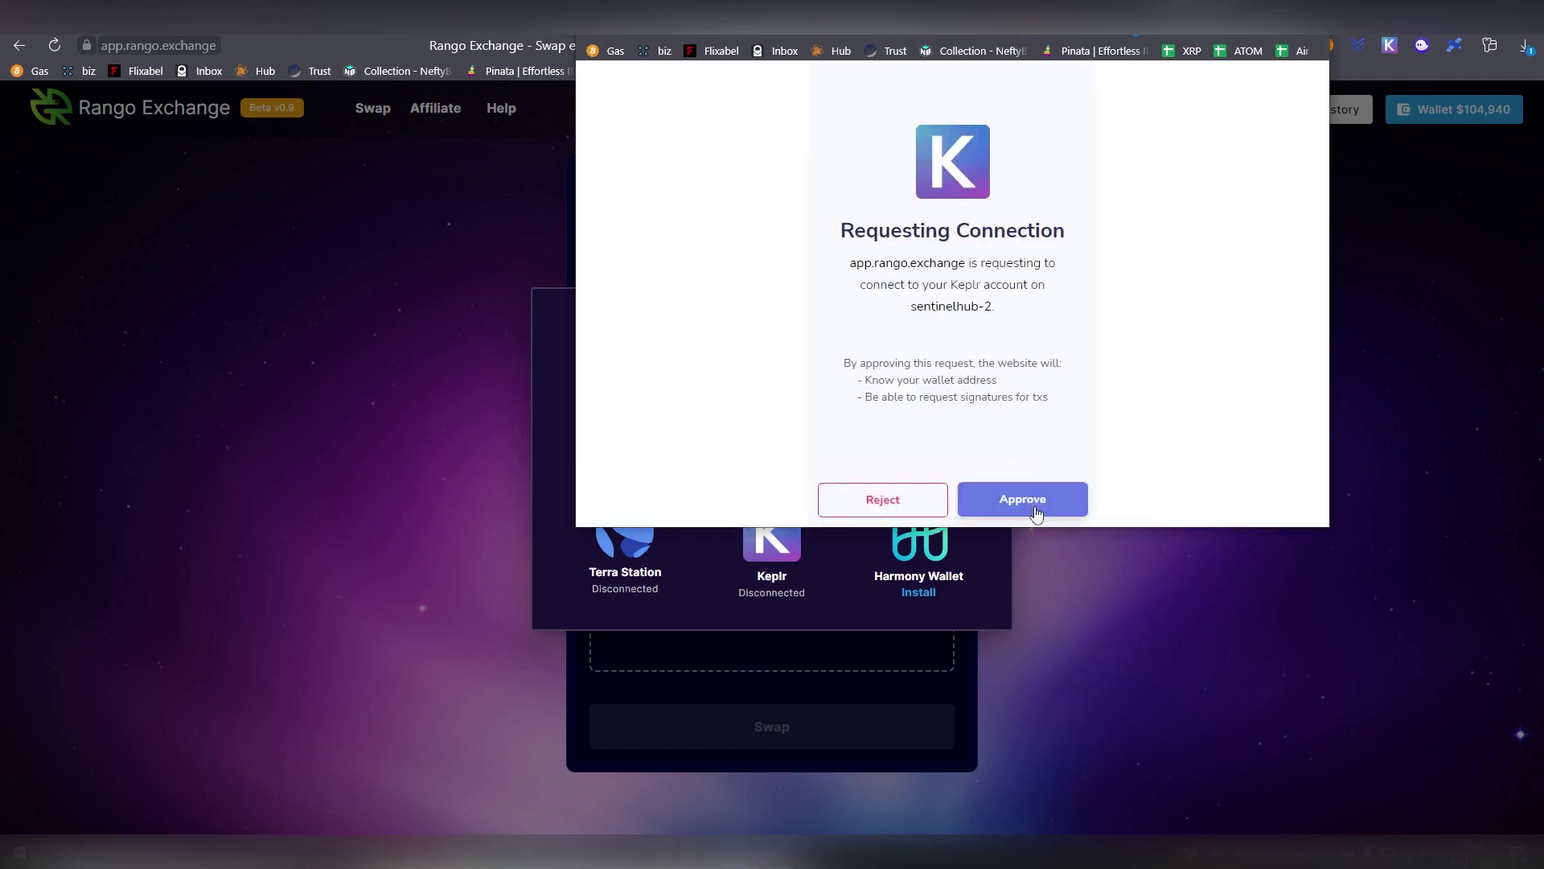
left_click(1036, 510)
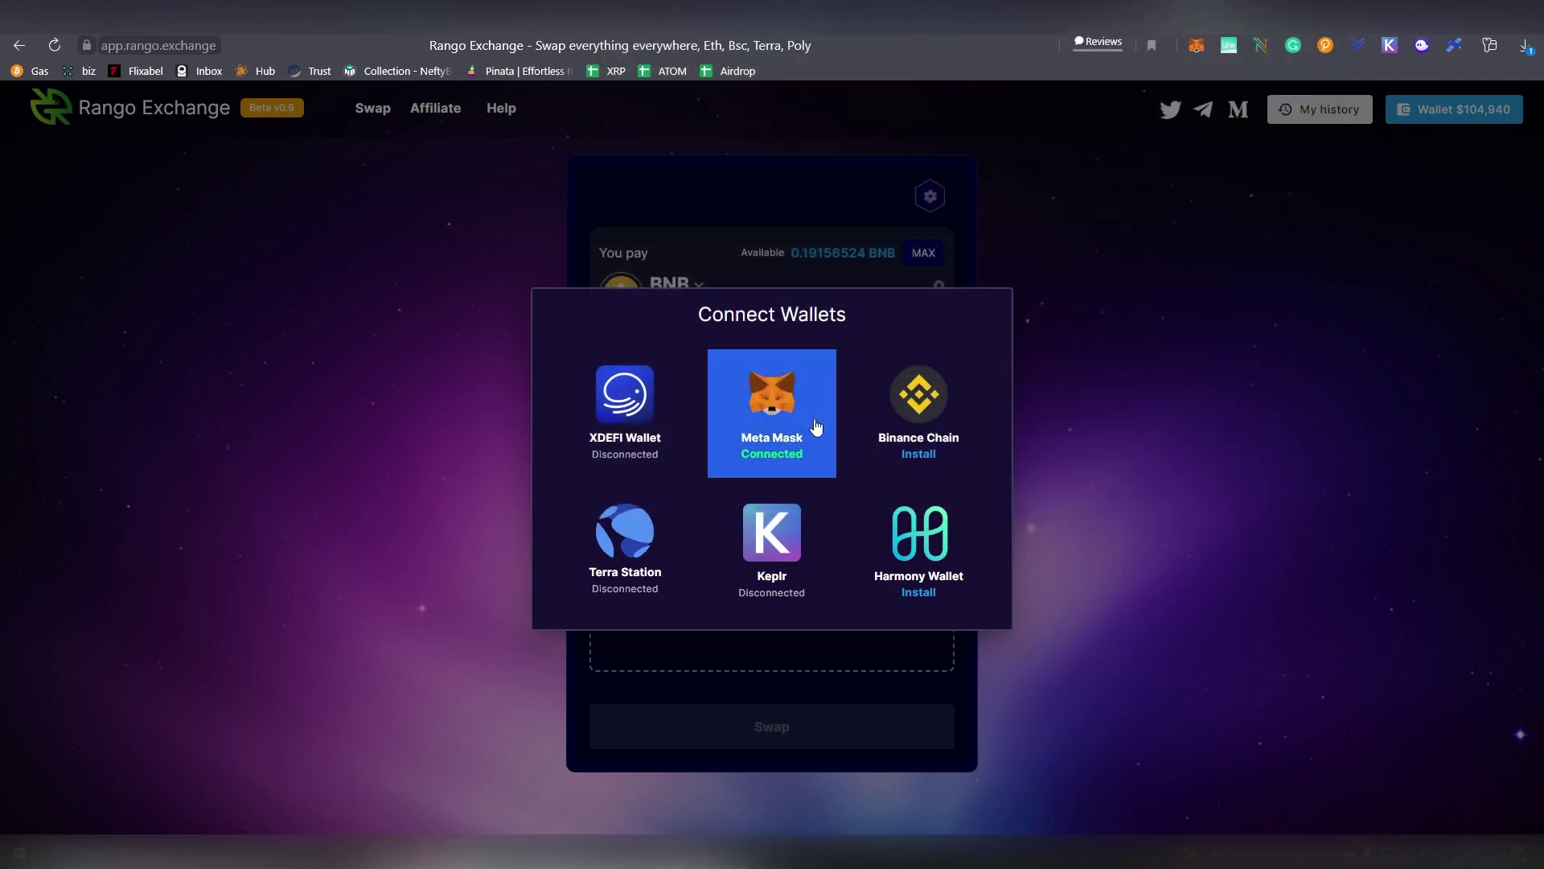
left_click(1082, 364)
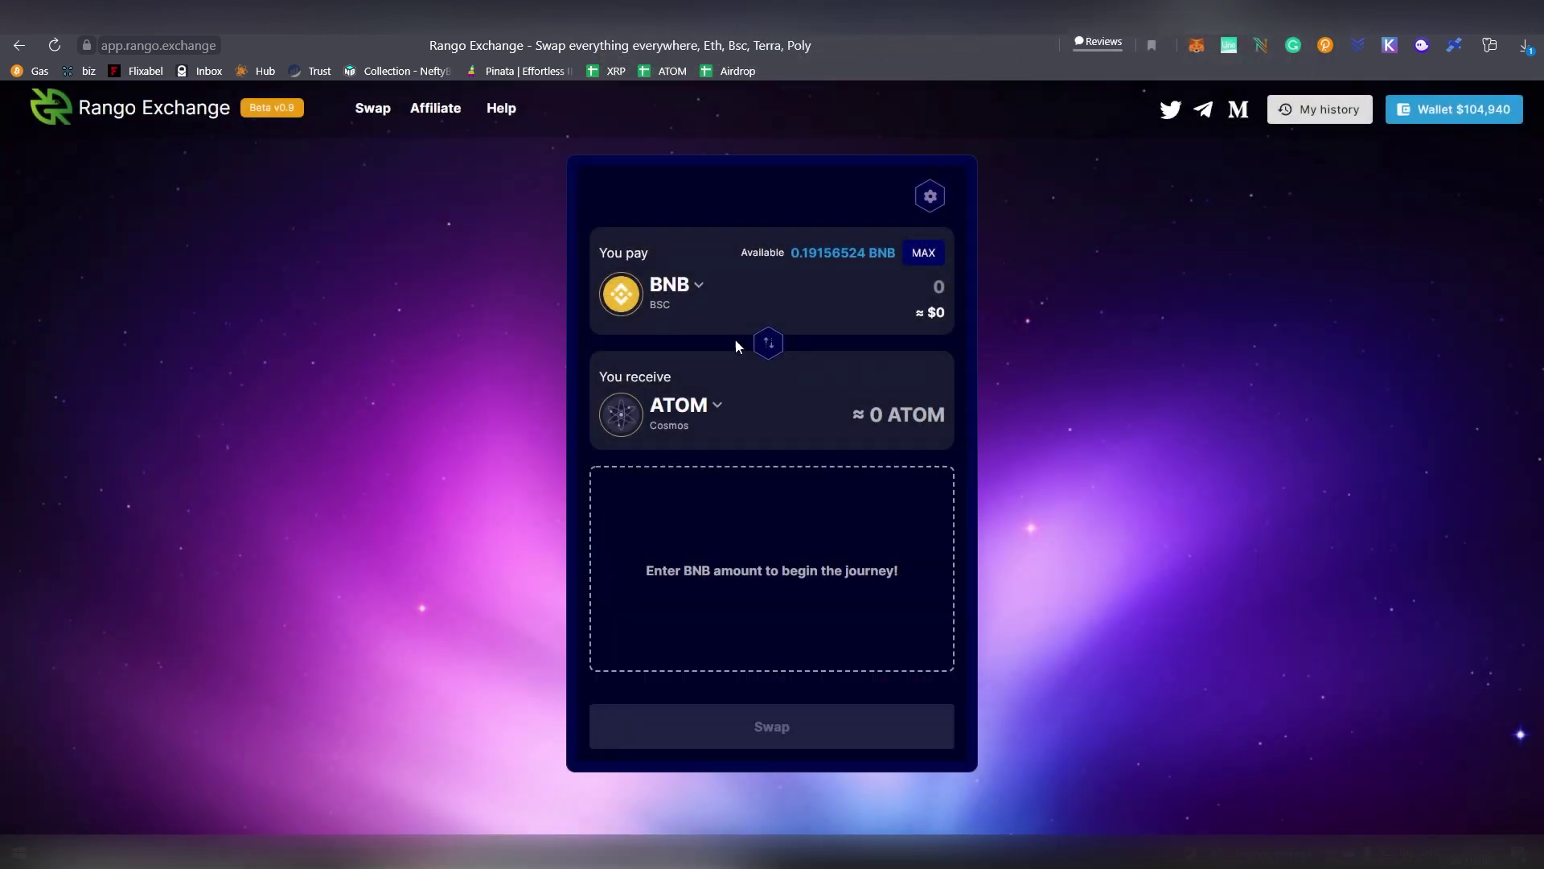
Step: Set up a swap from ATOM to BNB with 0.5 ATOM to pay, checking the available ATOM in Keplr first
left_click(767, 343)
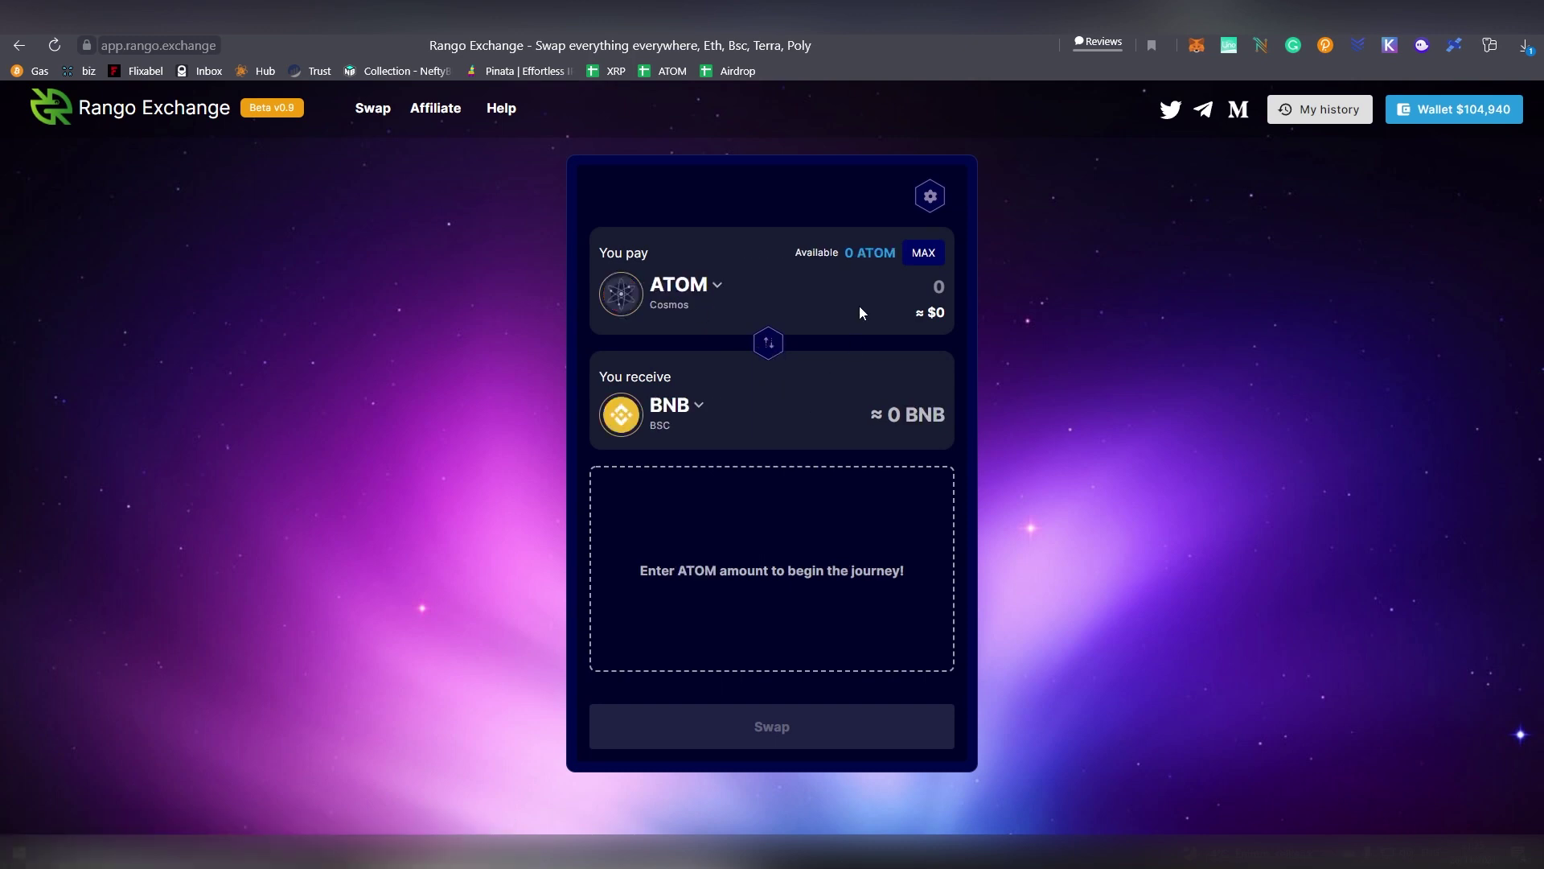
left_click(1389, 45)
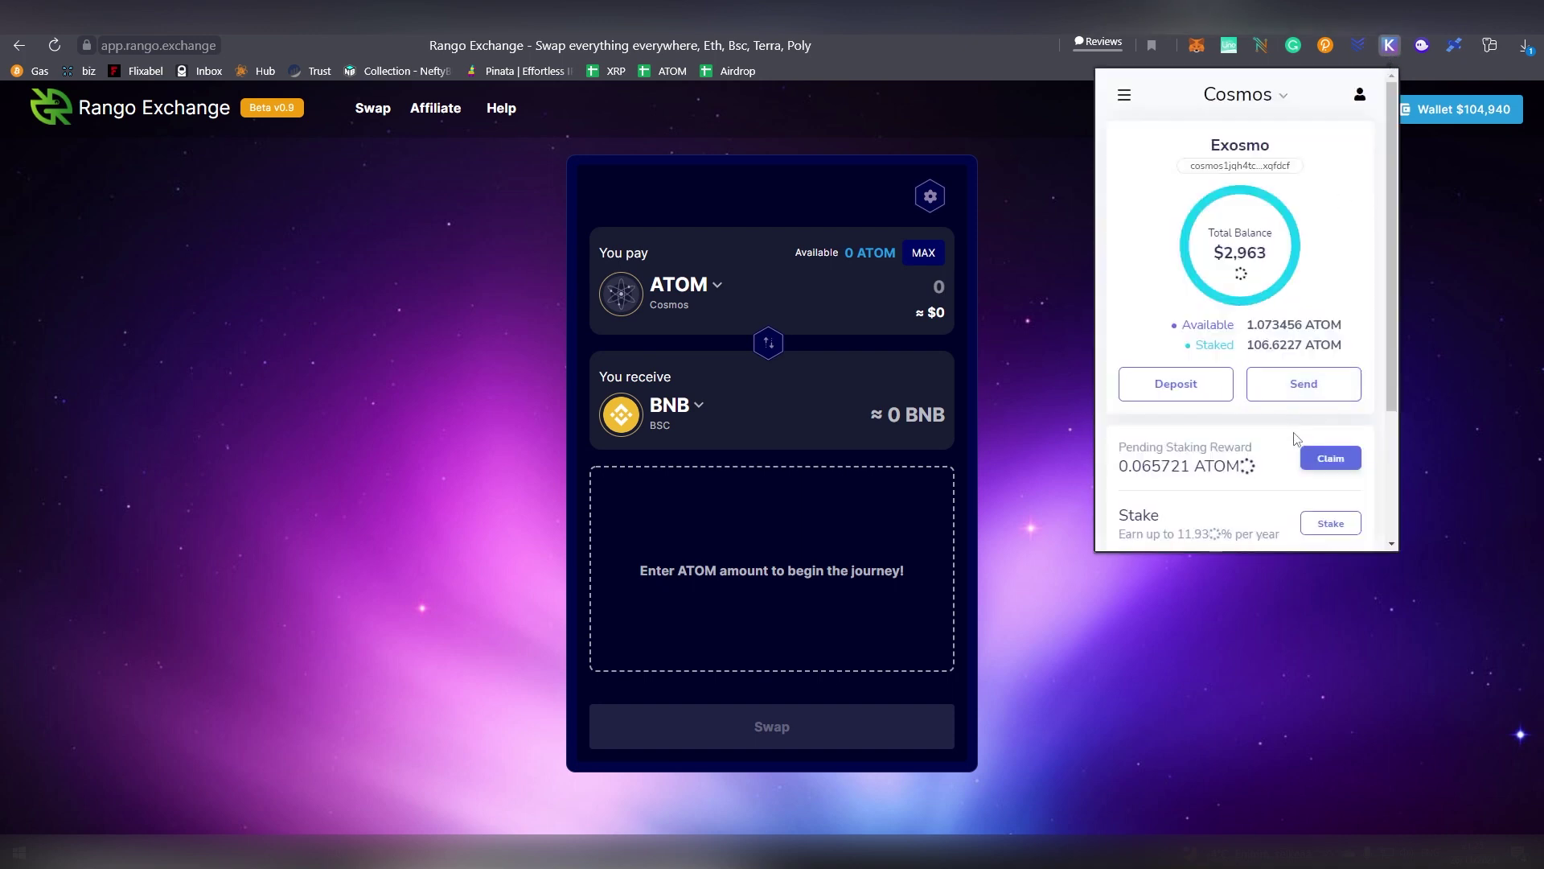
left_click(1259, 396)
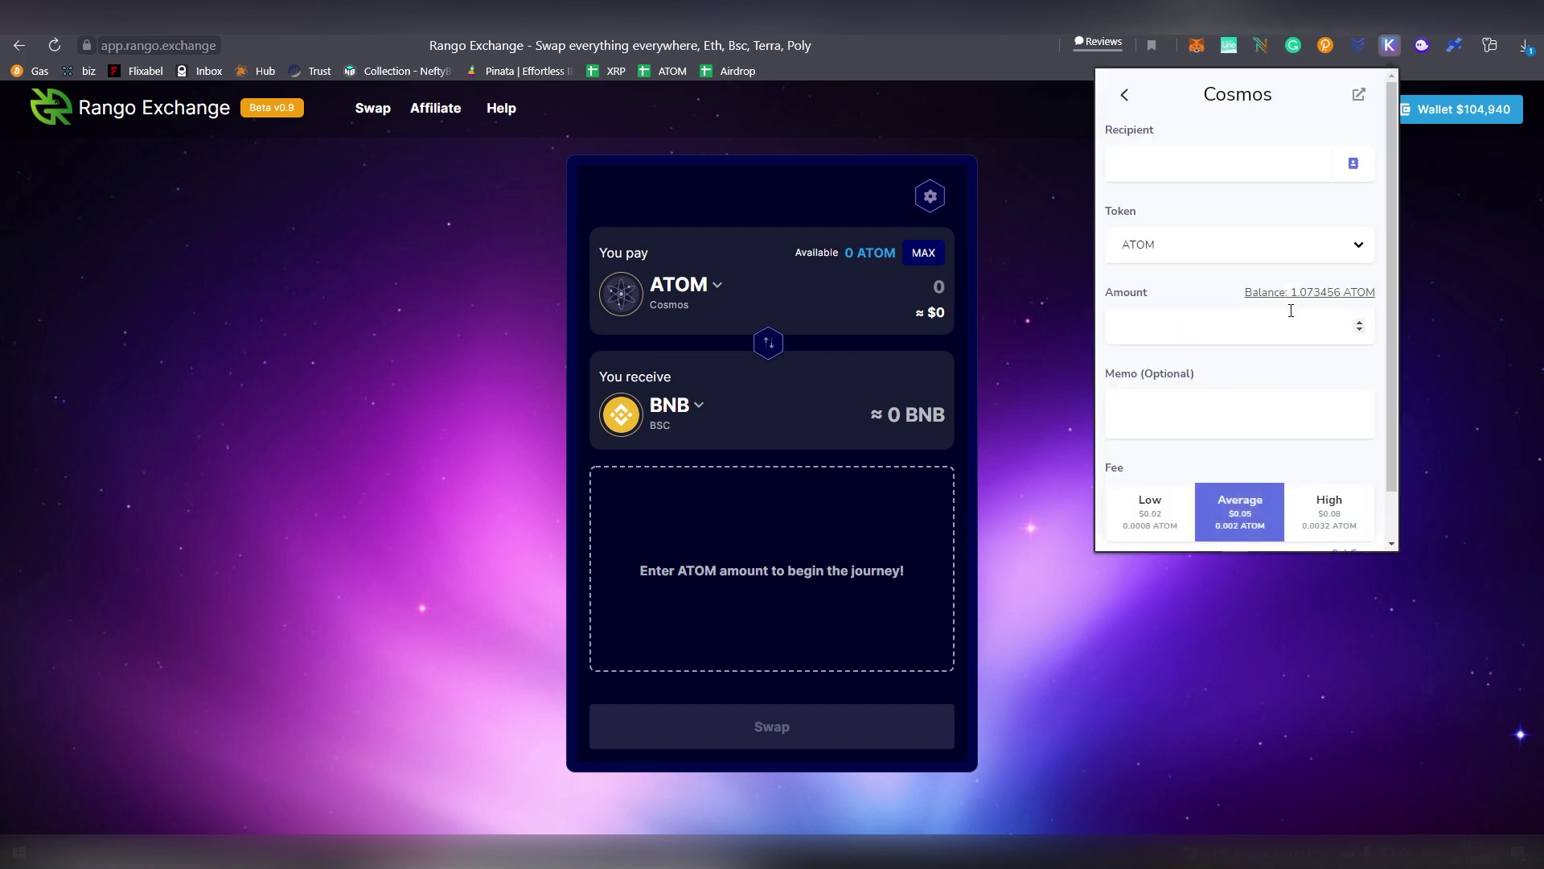
left_click(839, 298)
type("0.5")
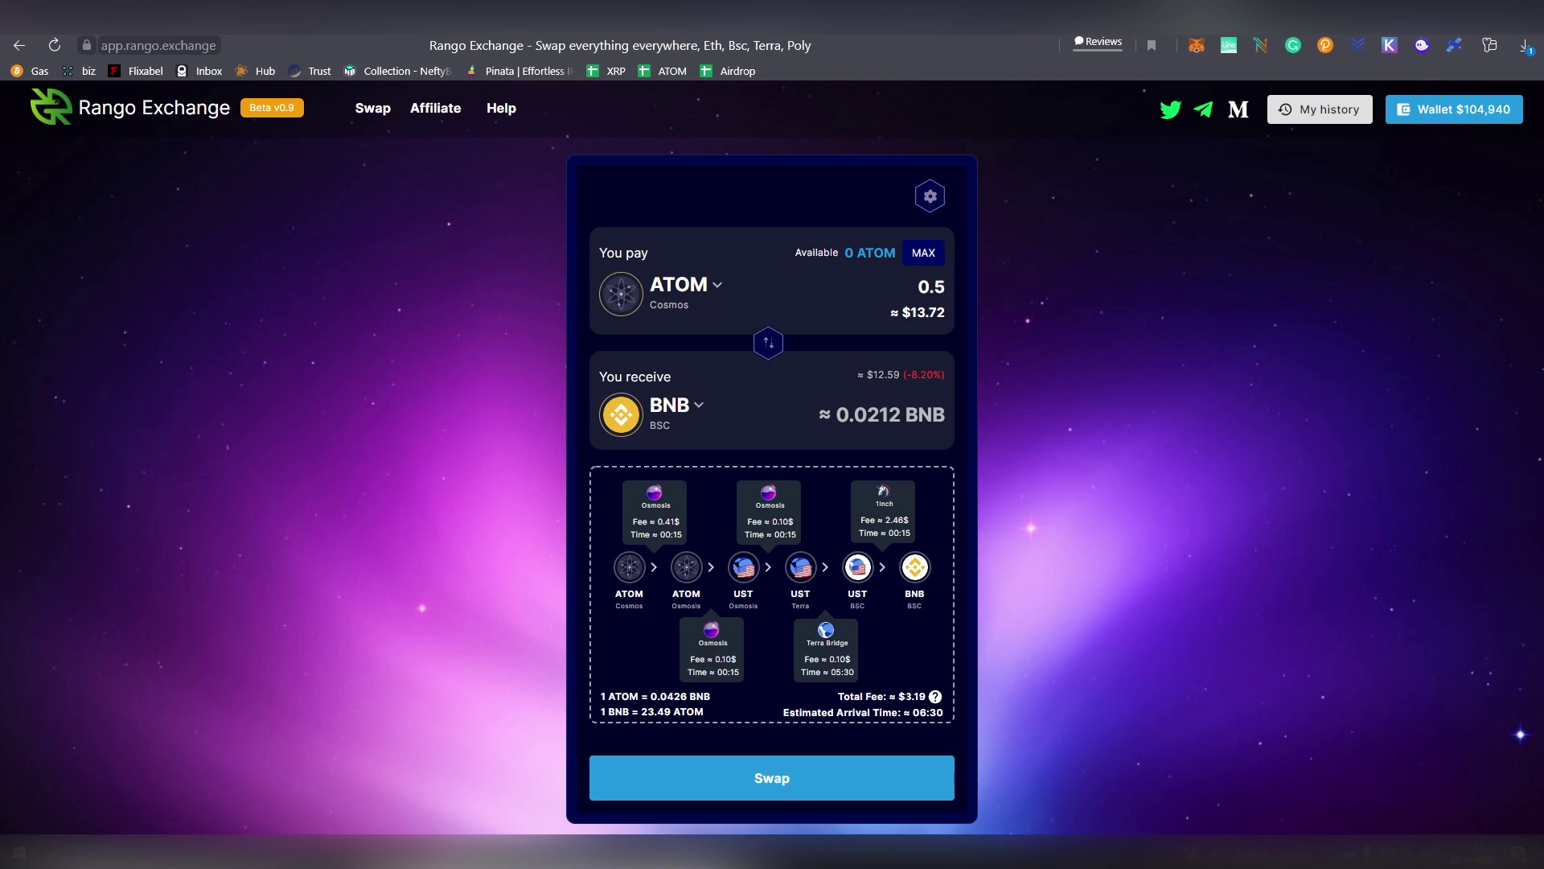
Step: Review the total fee and the estimated arrival time of the ATOM to BNB swap route
left_click_drag(905, 697, 943, 691)
left_click(936, 698)
left_click_drag(872, 712, 950, 714)
left_click(954, 712)
Step: Open the confirmation for the 0.5 ATOM to BNB swap, check its wallet requirements, and dismiss it
left_click(882, 780)
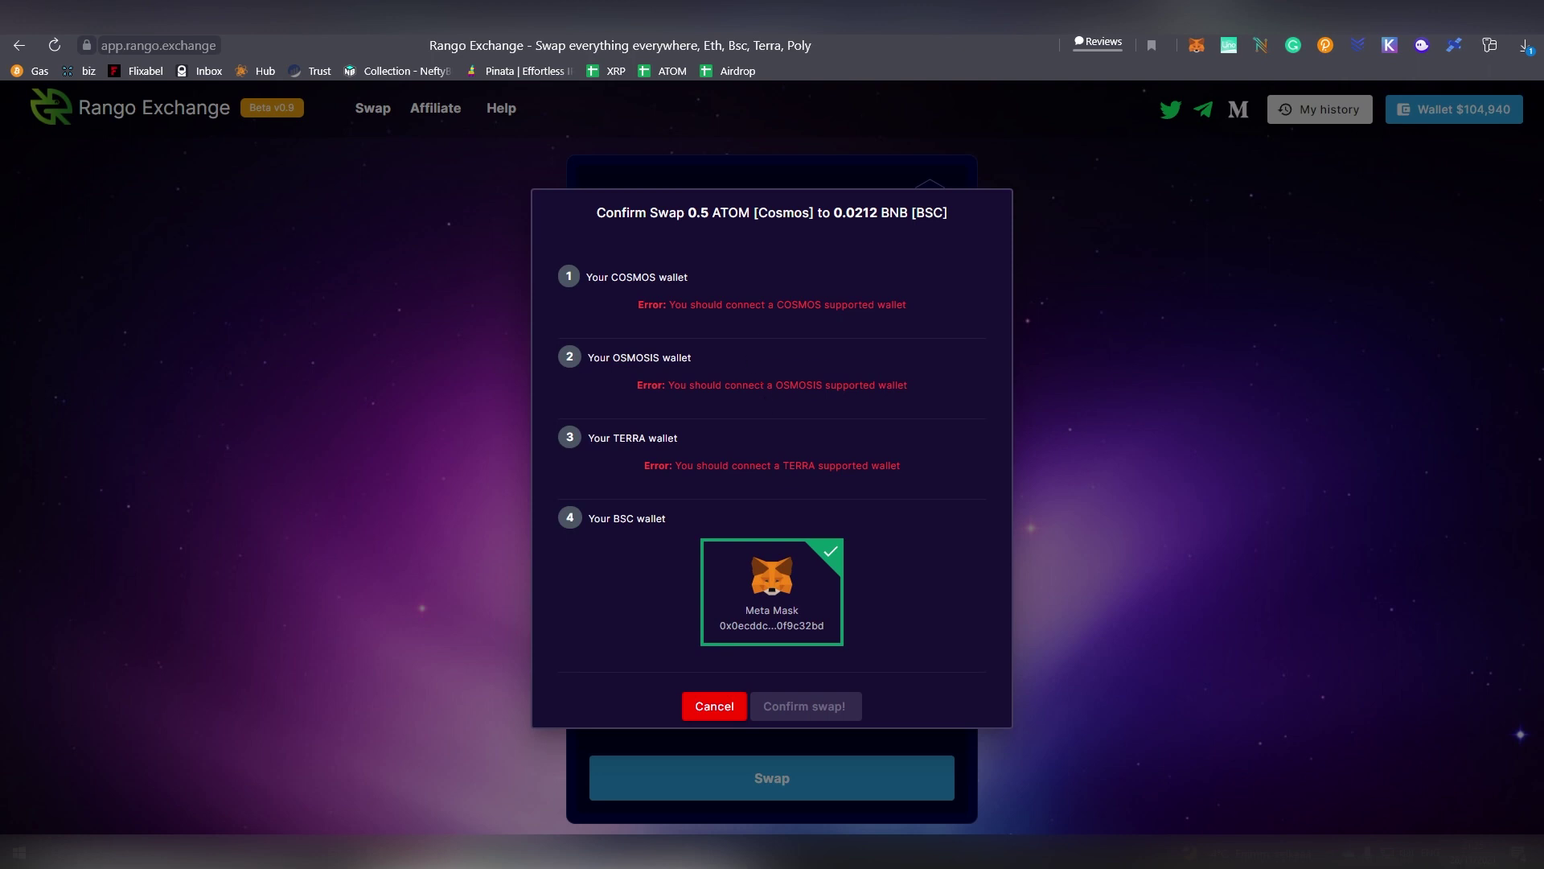
left_click_drag(585, 304, 1210, 303)
left_click(1210, 303)
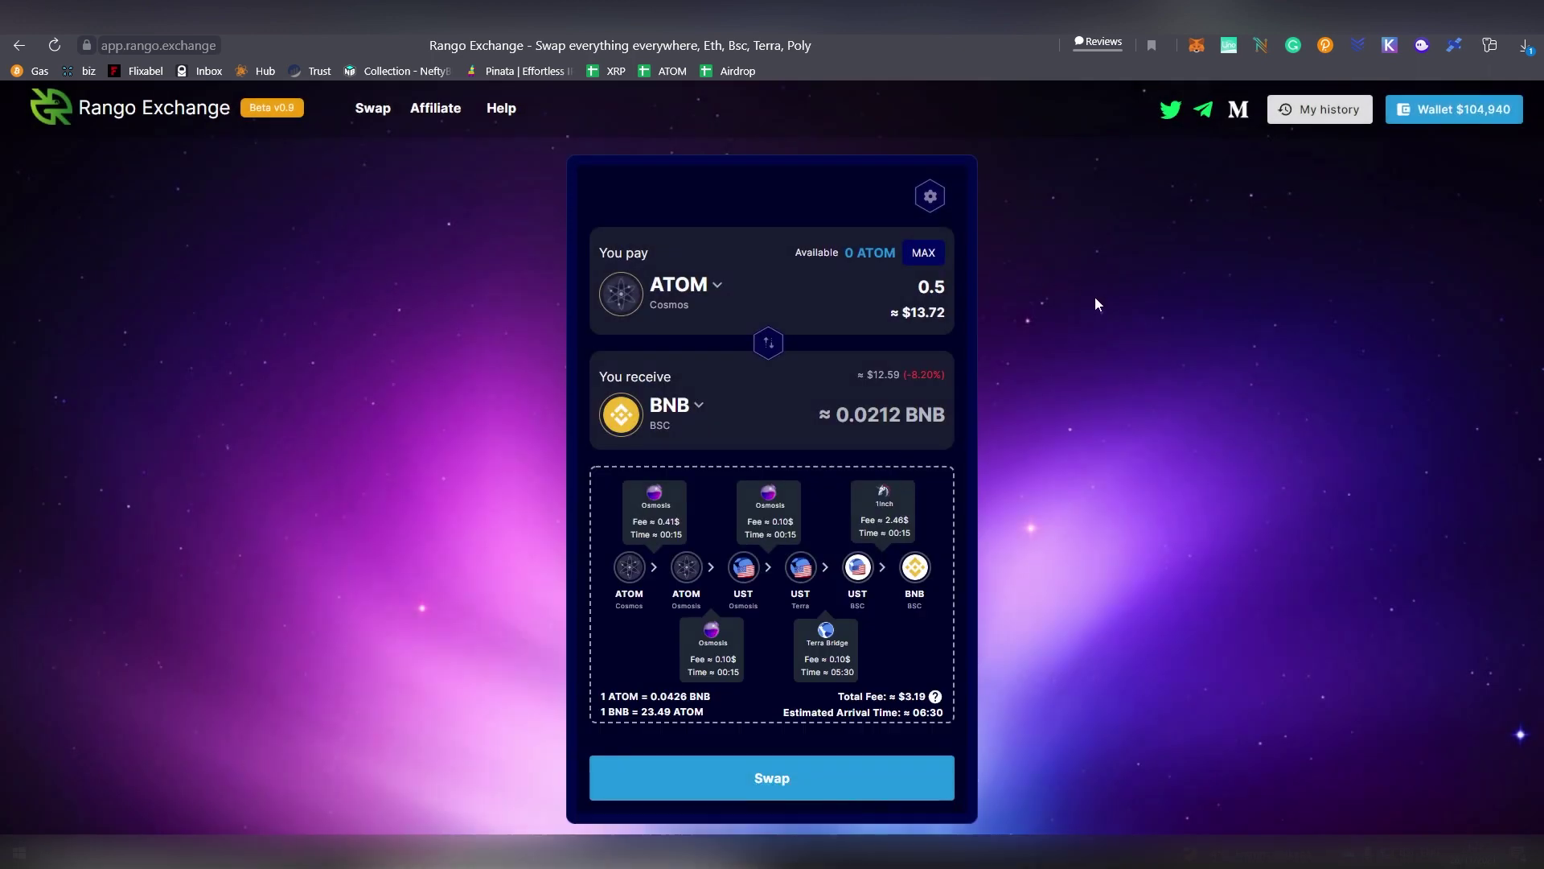
Step: Review the connected wallet's token balances across its blockchains and close the overview
left_click(1492, 111)
left_click(1090, 372)
left_click(1420, 113)
scroll(1370, 321, "down", 15)
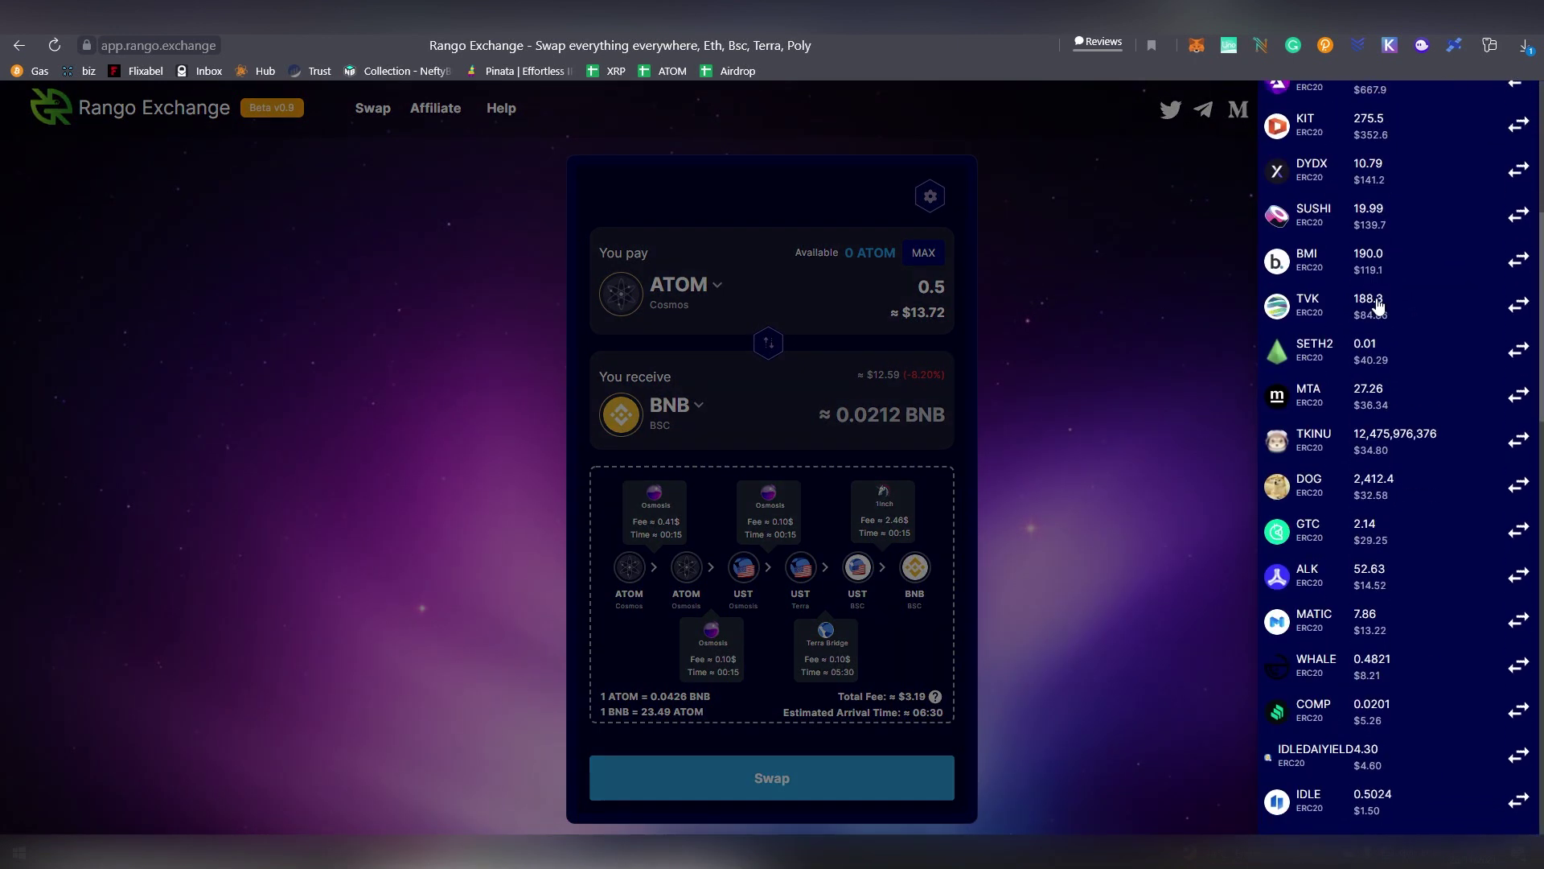
scroll(1372, 362, "down", 10)
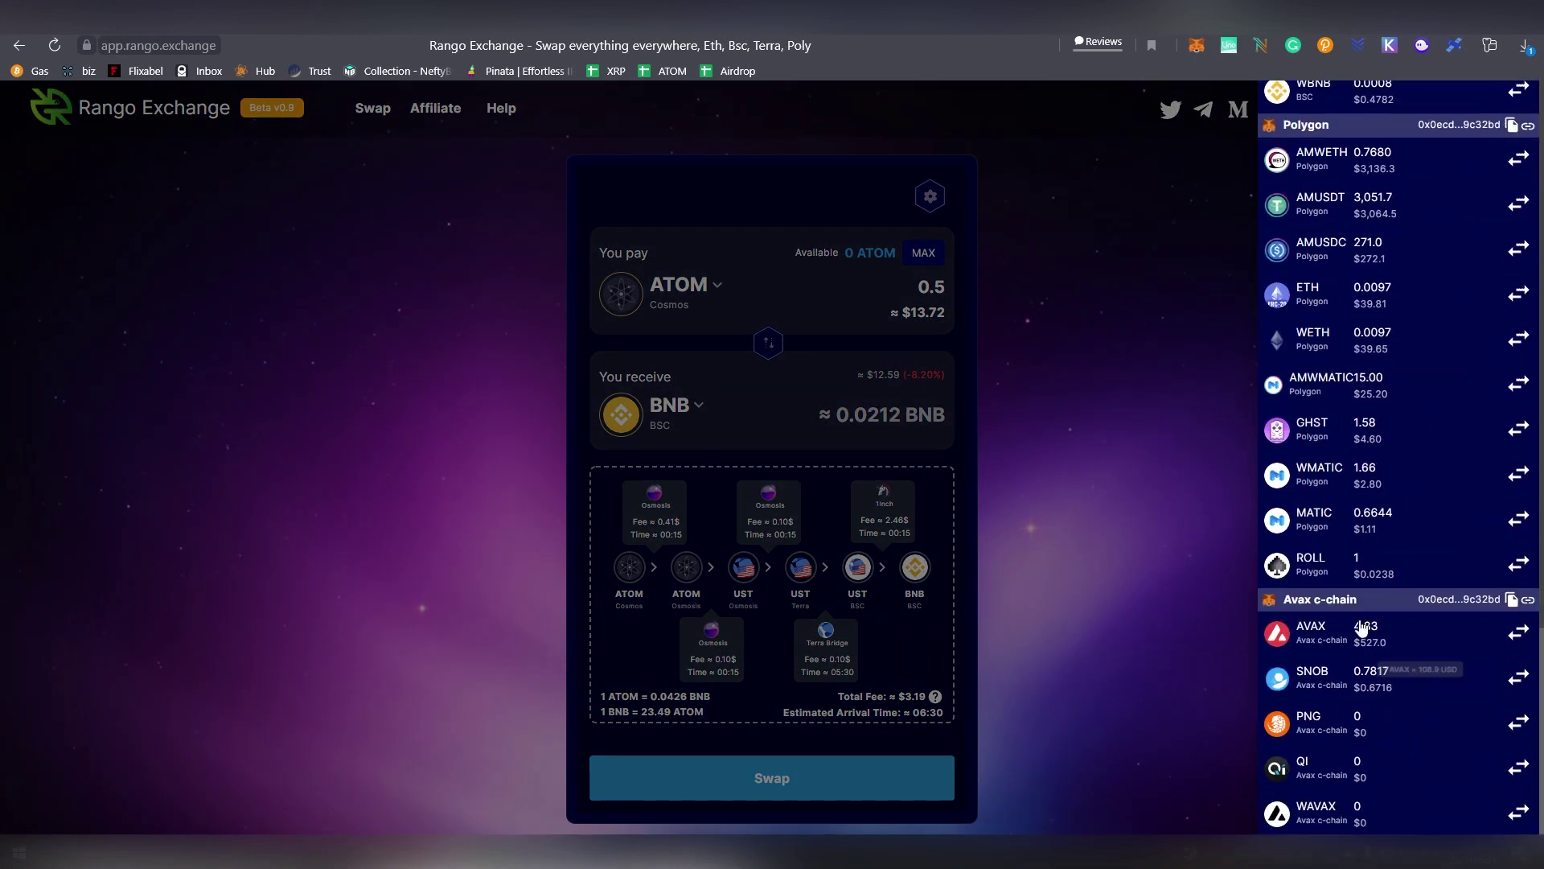
scroll(1364, 563, "up", 3)
scroll(1351, 712, "up", 20)
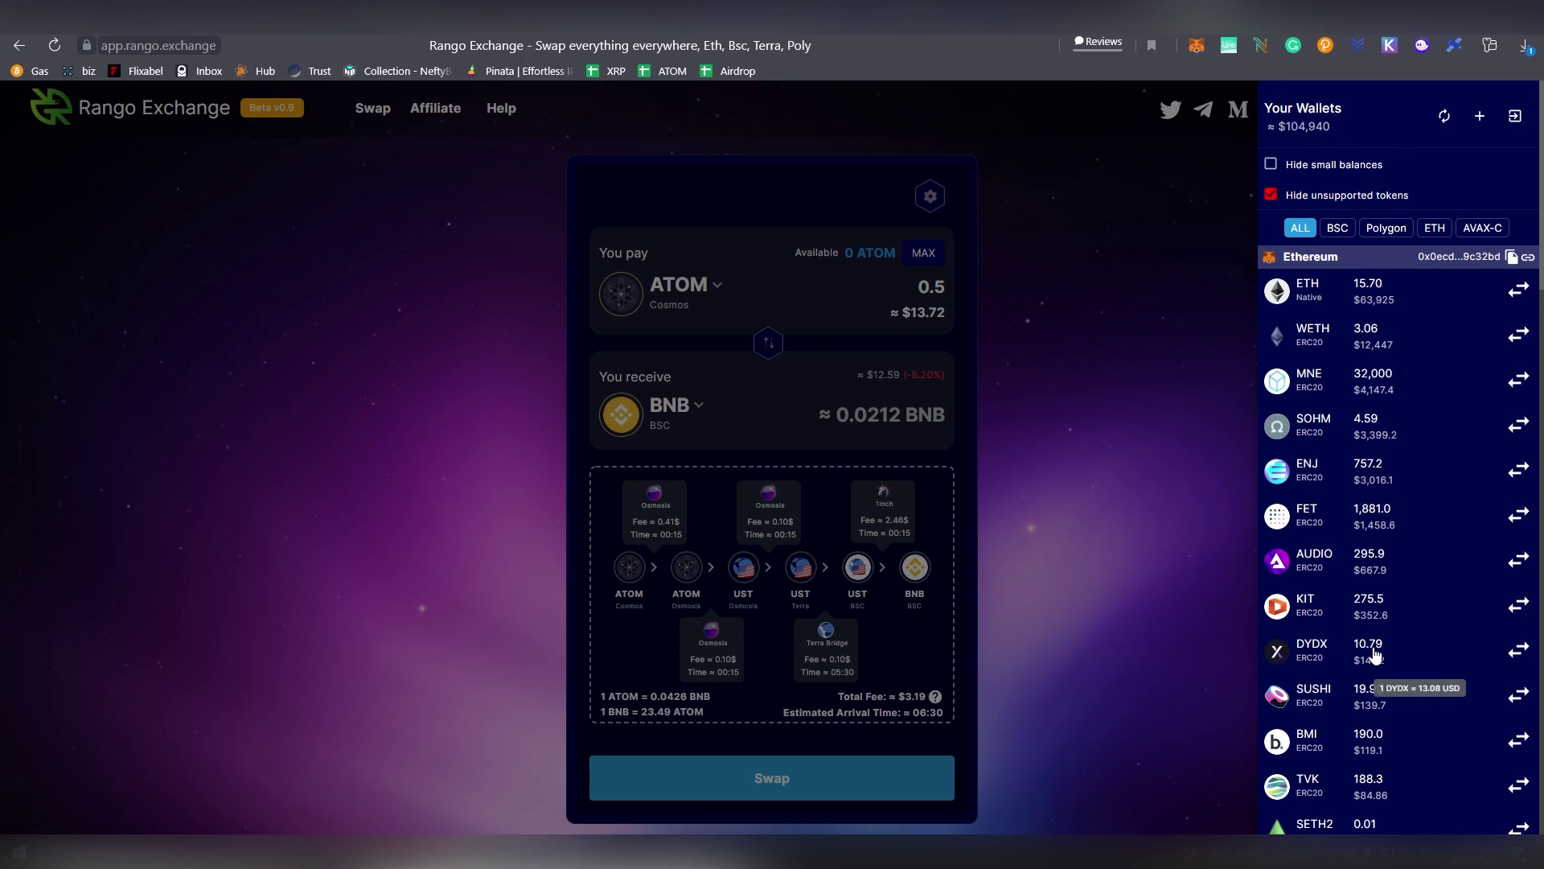
left_click(1112, 468)
Step: Check the swap history and view the affiliate page with the referral links
left_click(1320, 108)
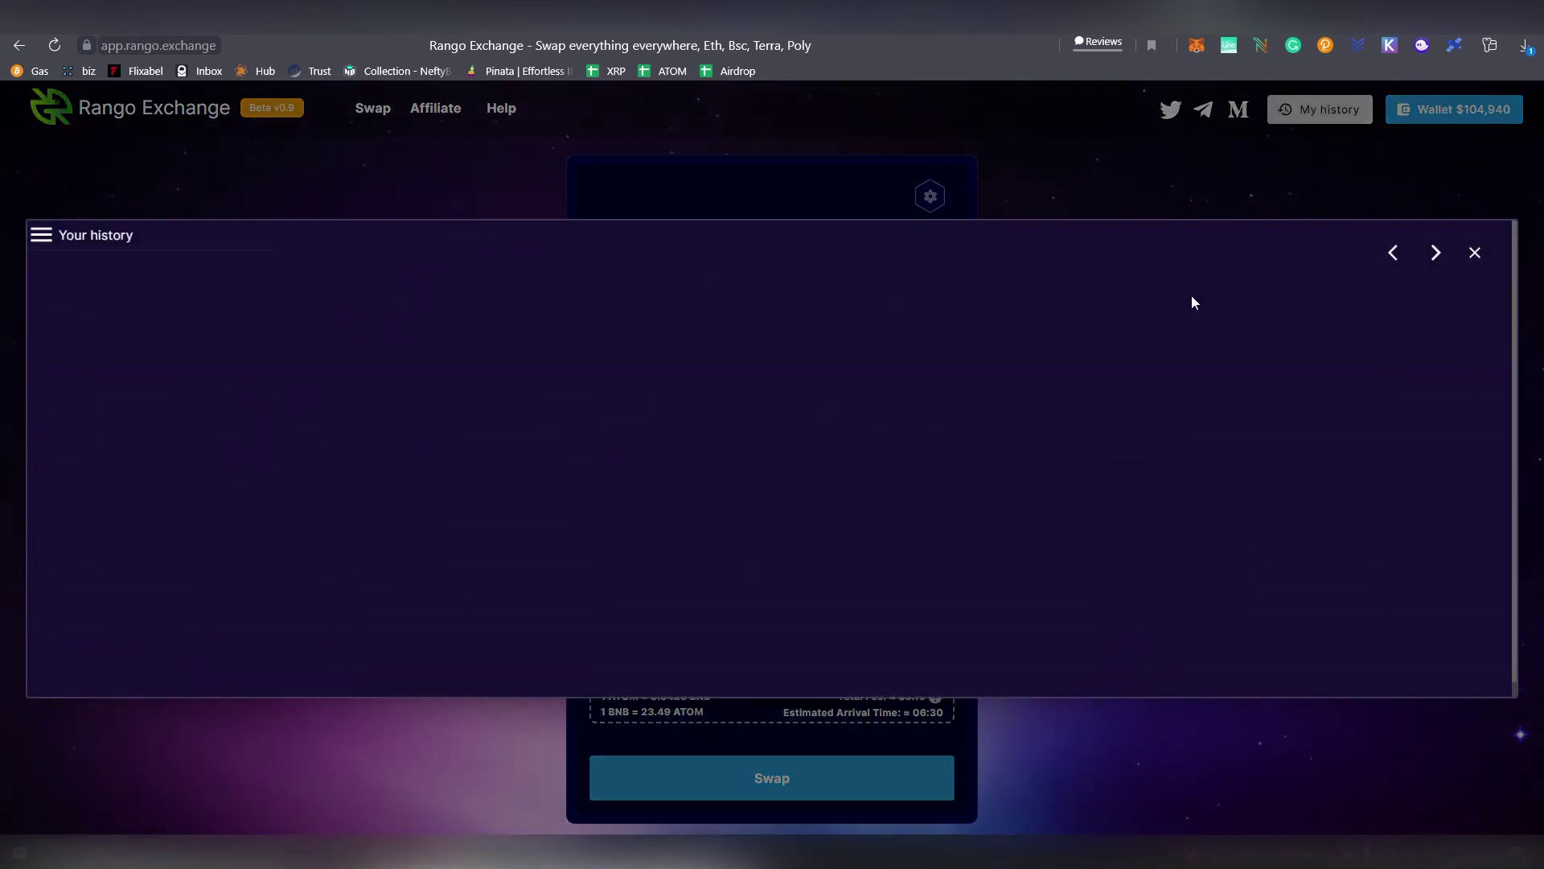
left_click(989, 142)
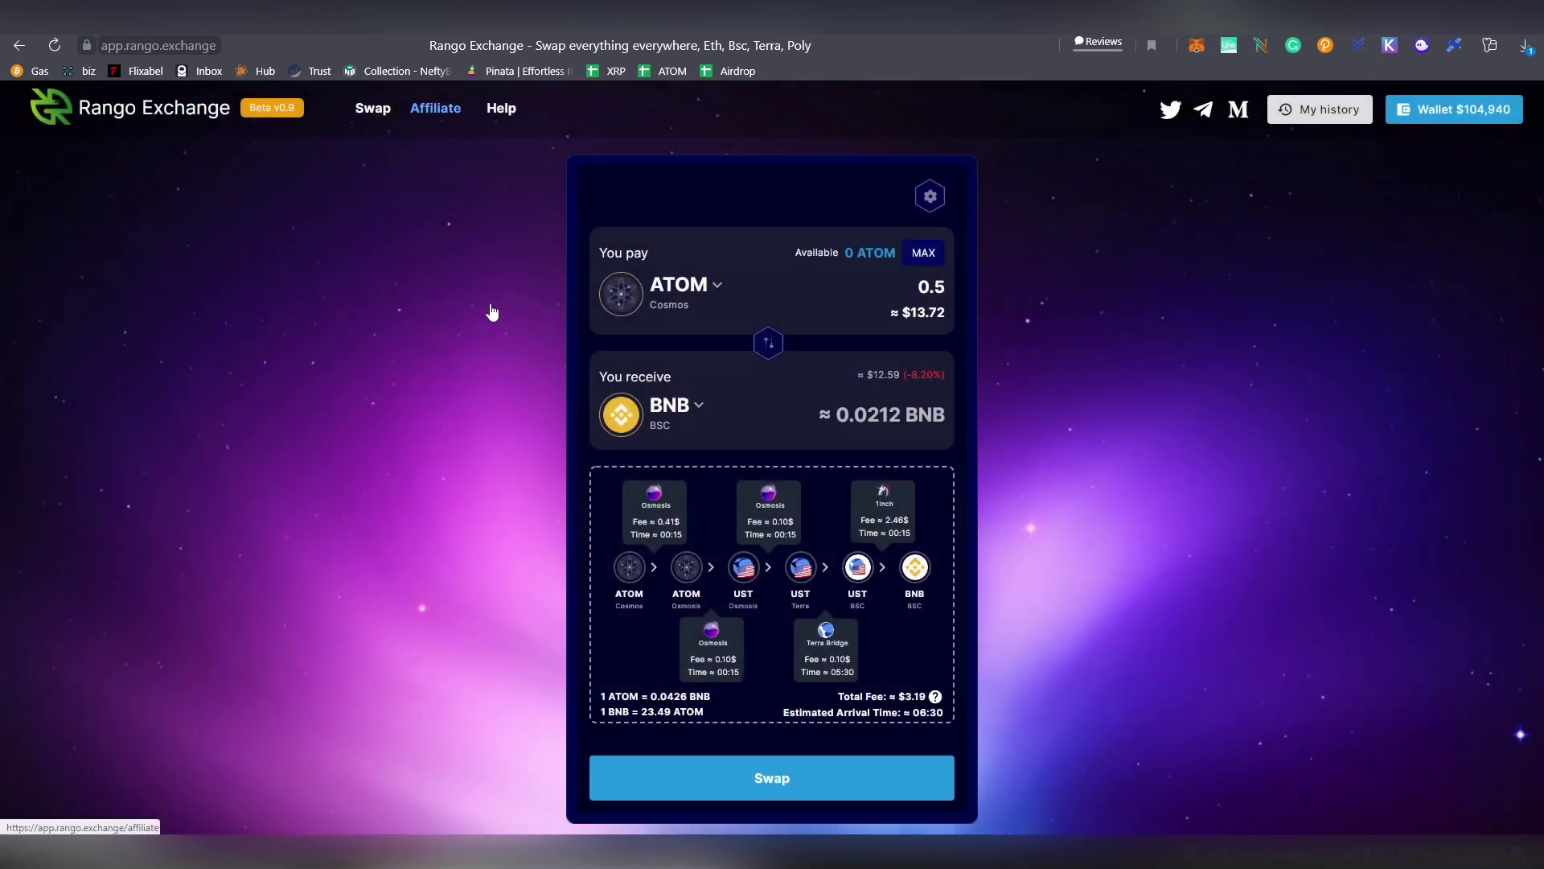
left_click(432, 110)
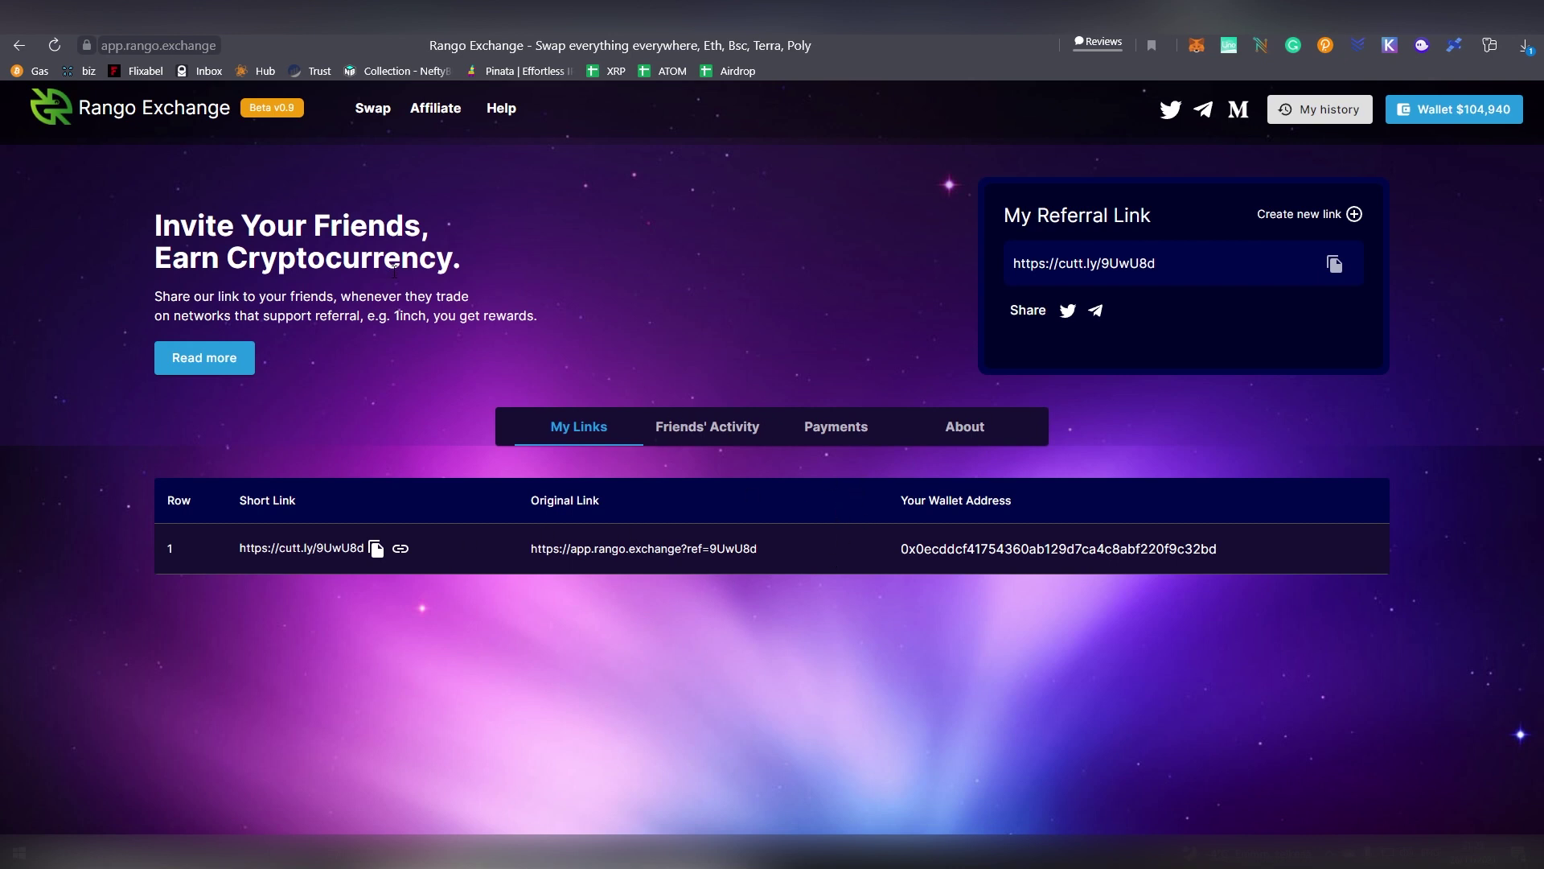
Step: Return to the swap form and reverse the pair to pay ATOM and receive BNB
left_click(378, 113)
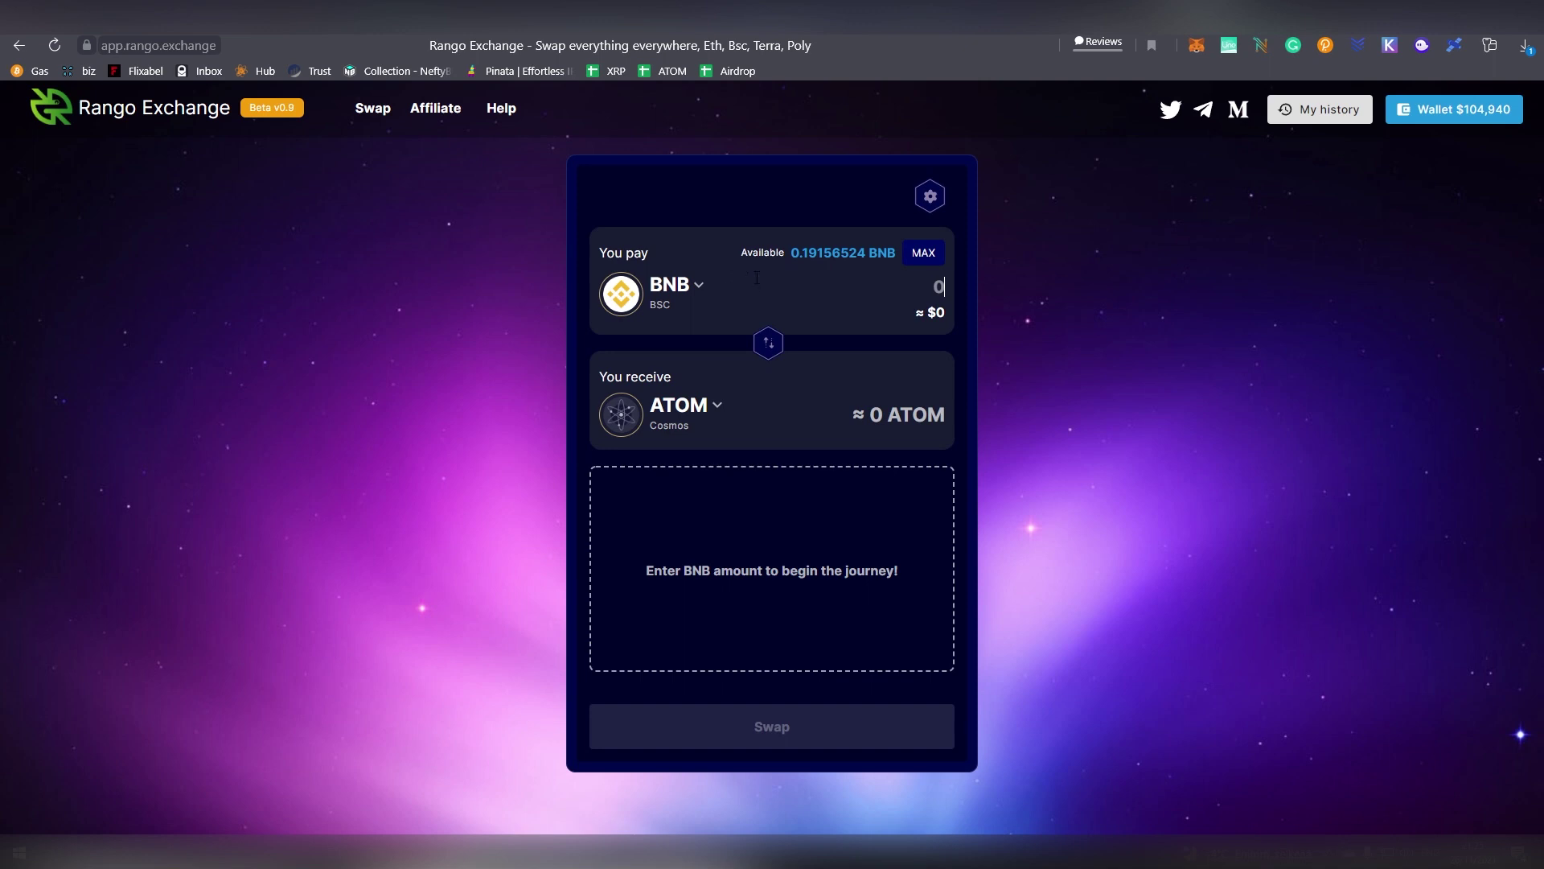
left_click(774, 344)
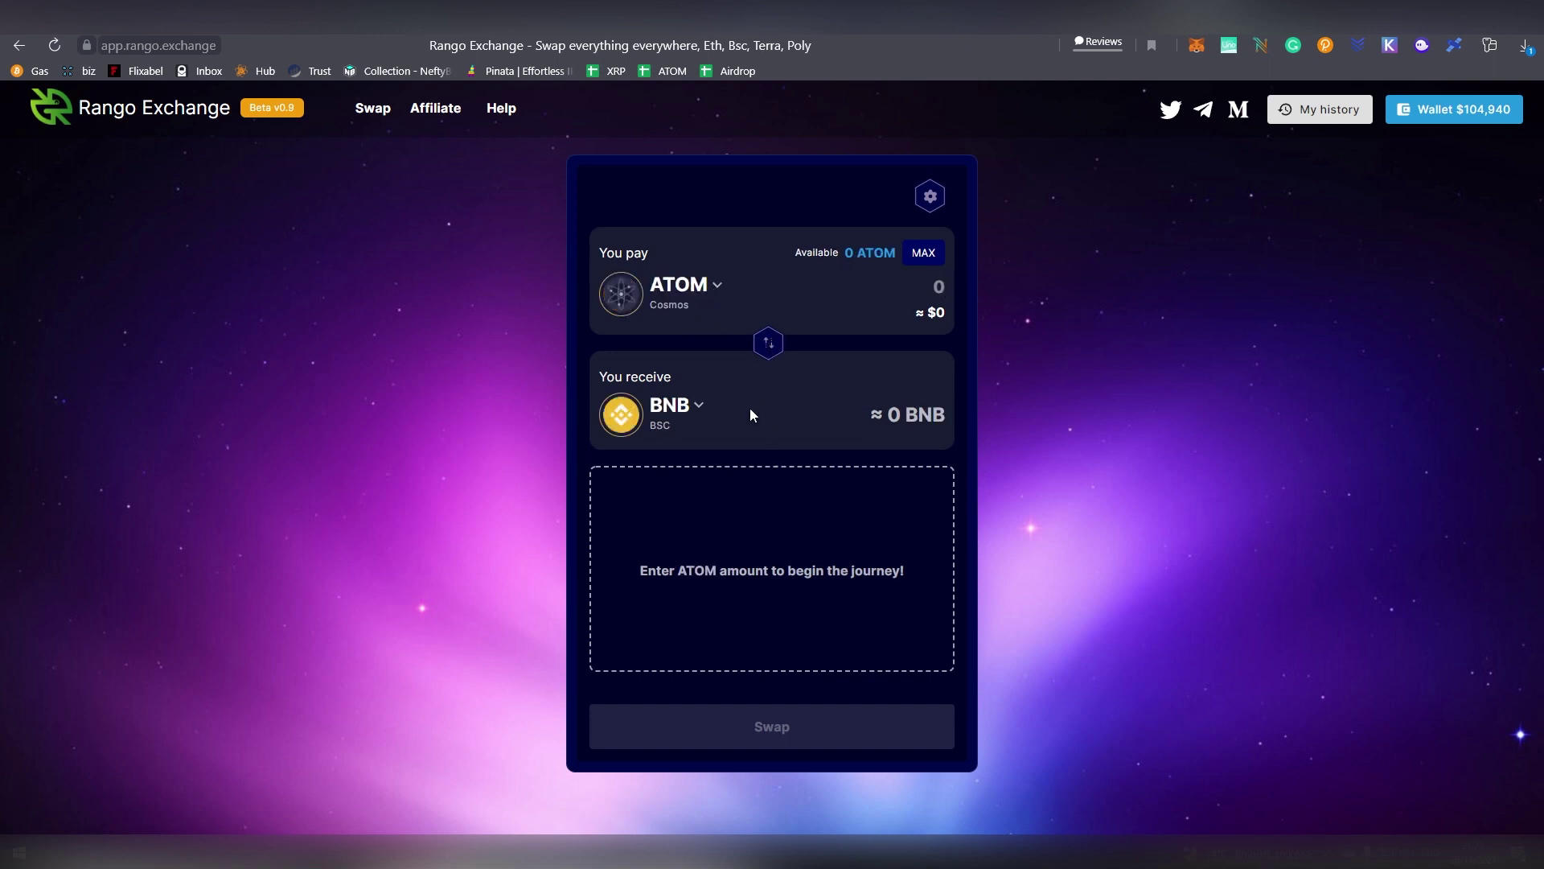
Step: Change the token to pay to BNB on BSC and set the amount to 0.1
left_click(713, 319)
scroll(821, 415, "down", 3)
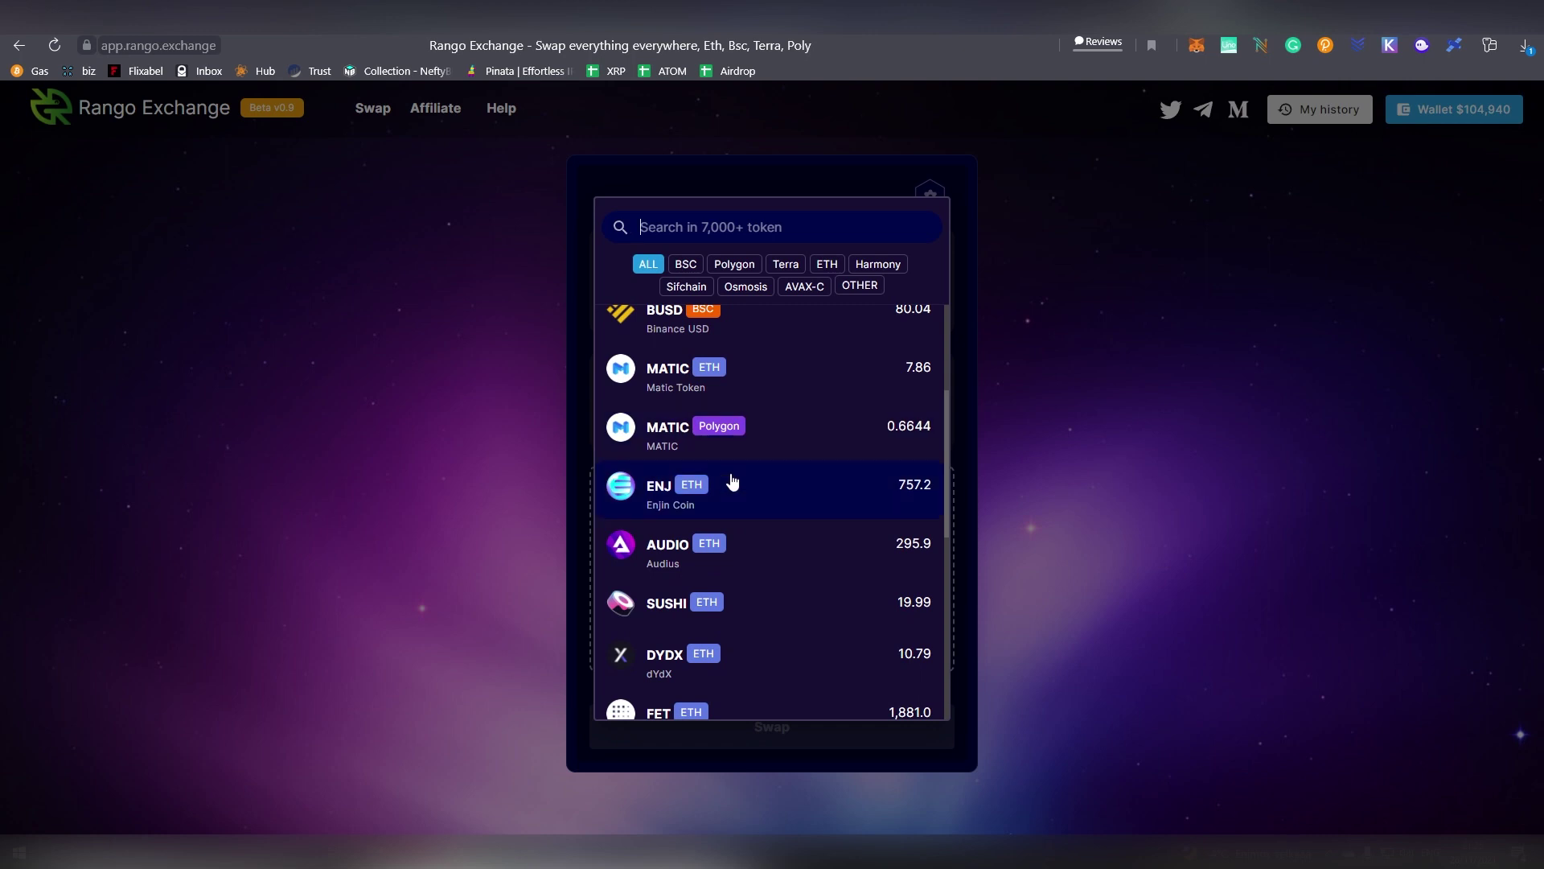
left_click(785, 456)
left_click(725, 301)
scroll(760, 481, "up", 3)
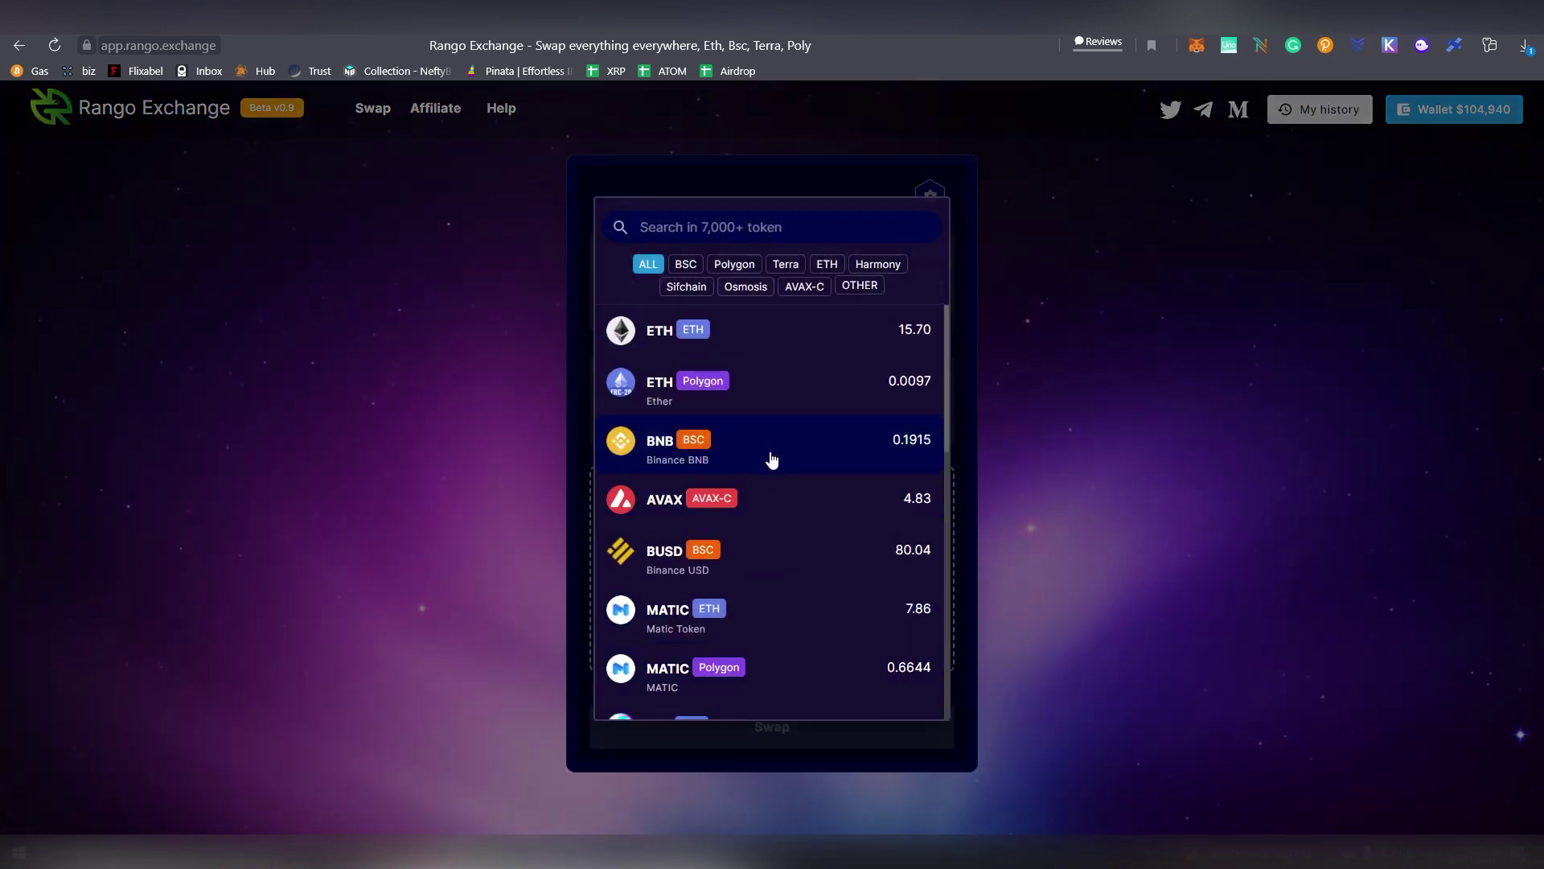
left_click(771, 453)
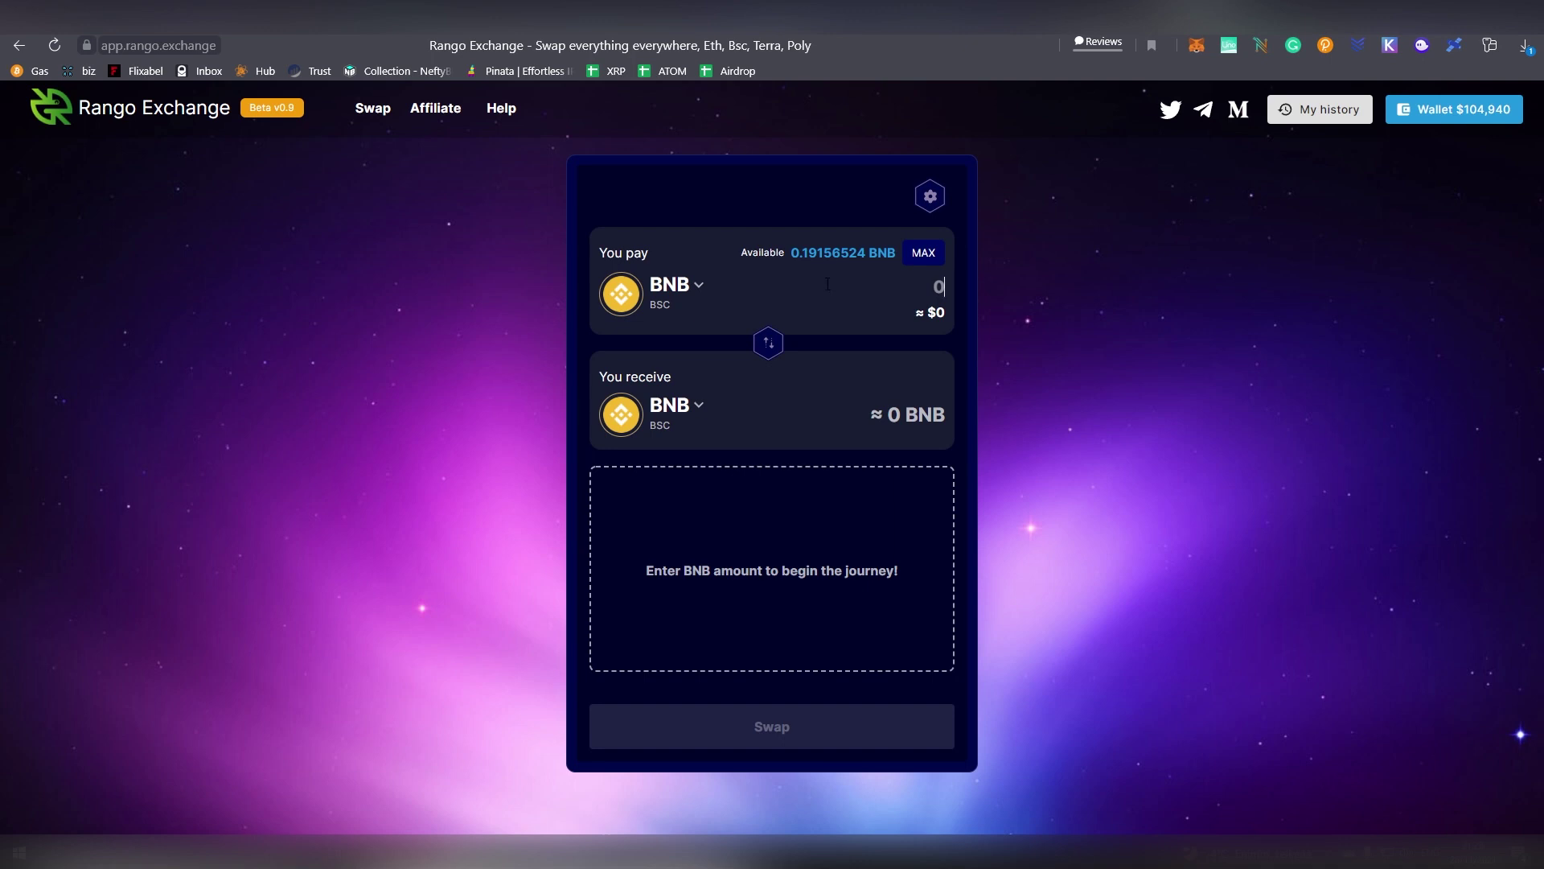
type("0.1")
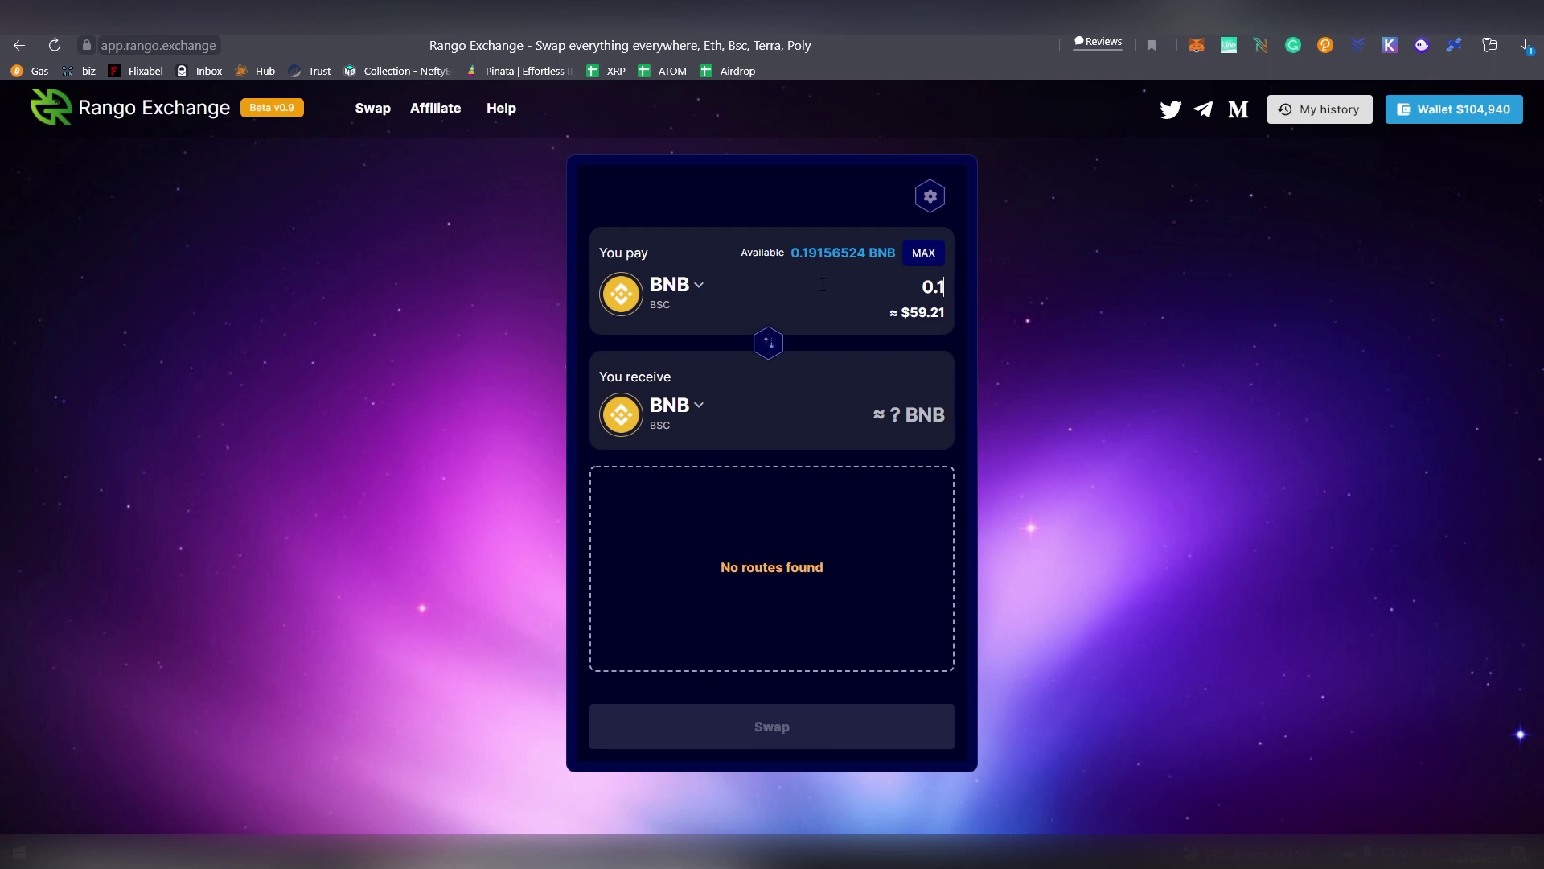
Step: Change the token to receive to MATIC on the Polygon network
left_click(697, 412)
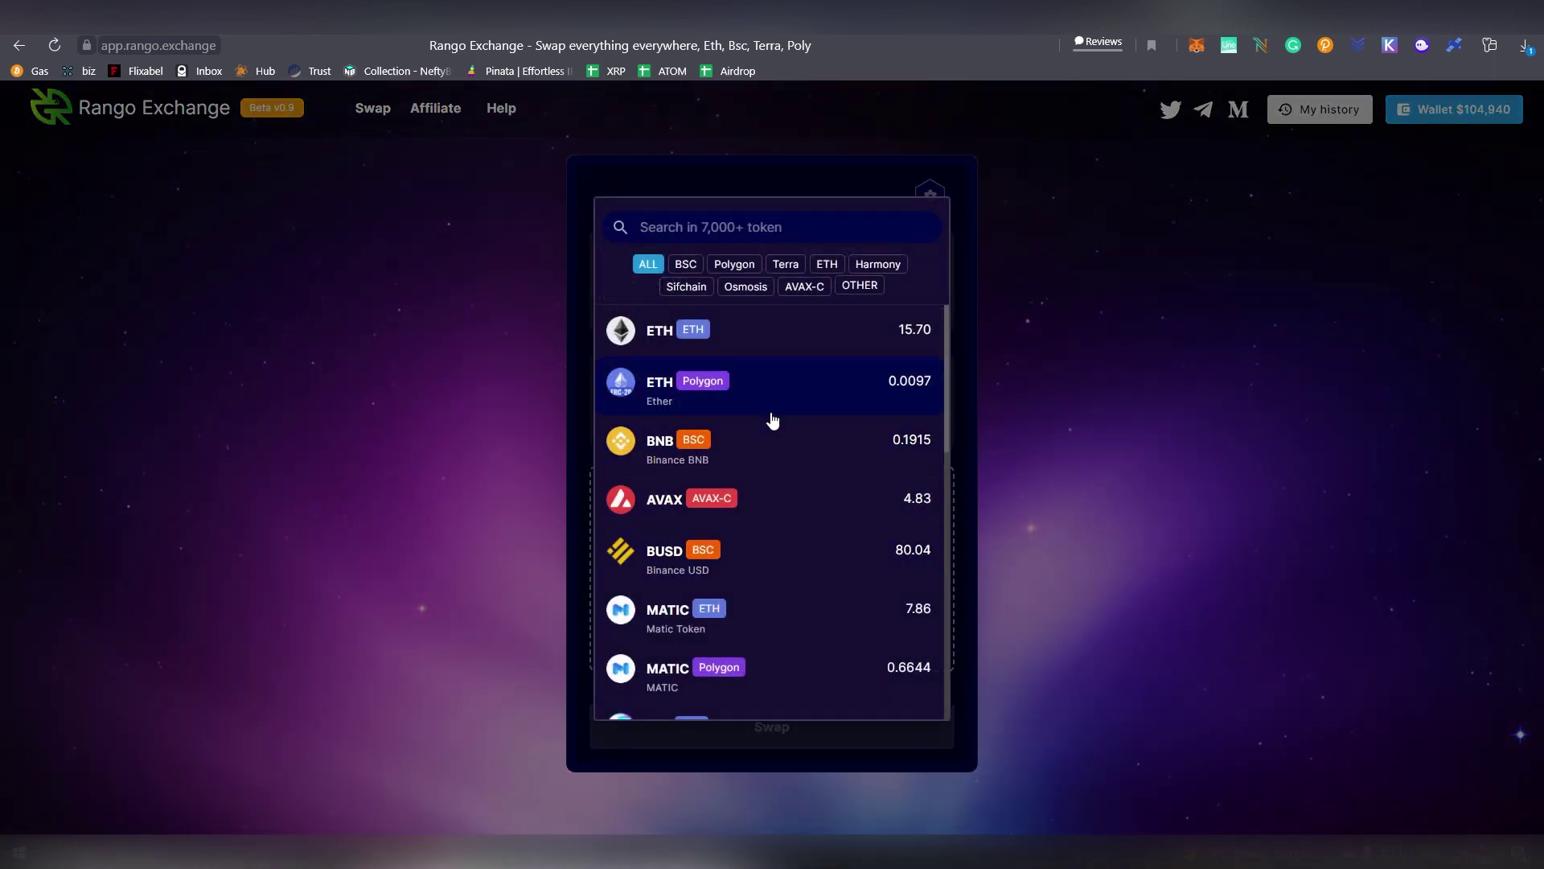
scroll(713, 471, "down", 1)
scroll(748, 482, "down", 3)
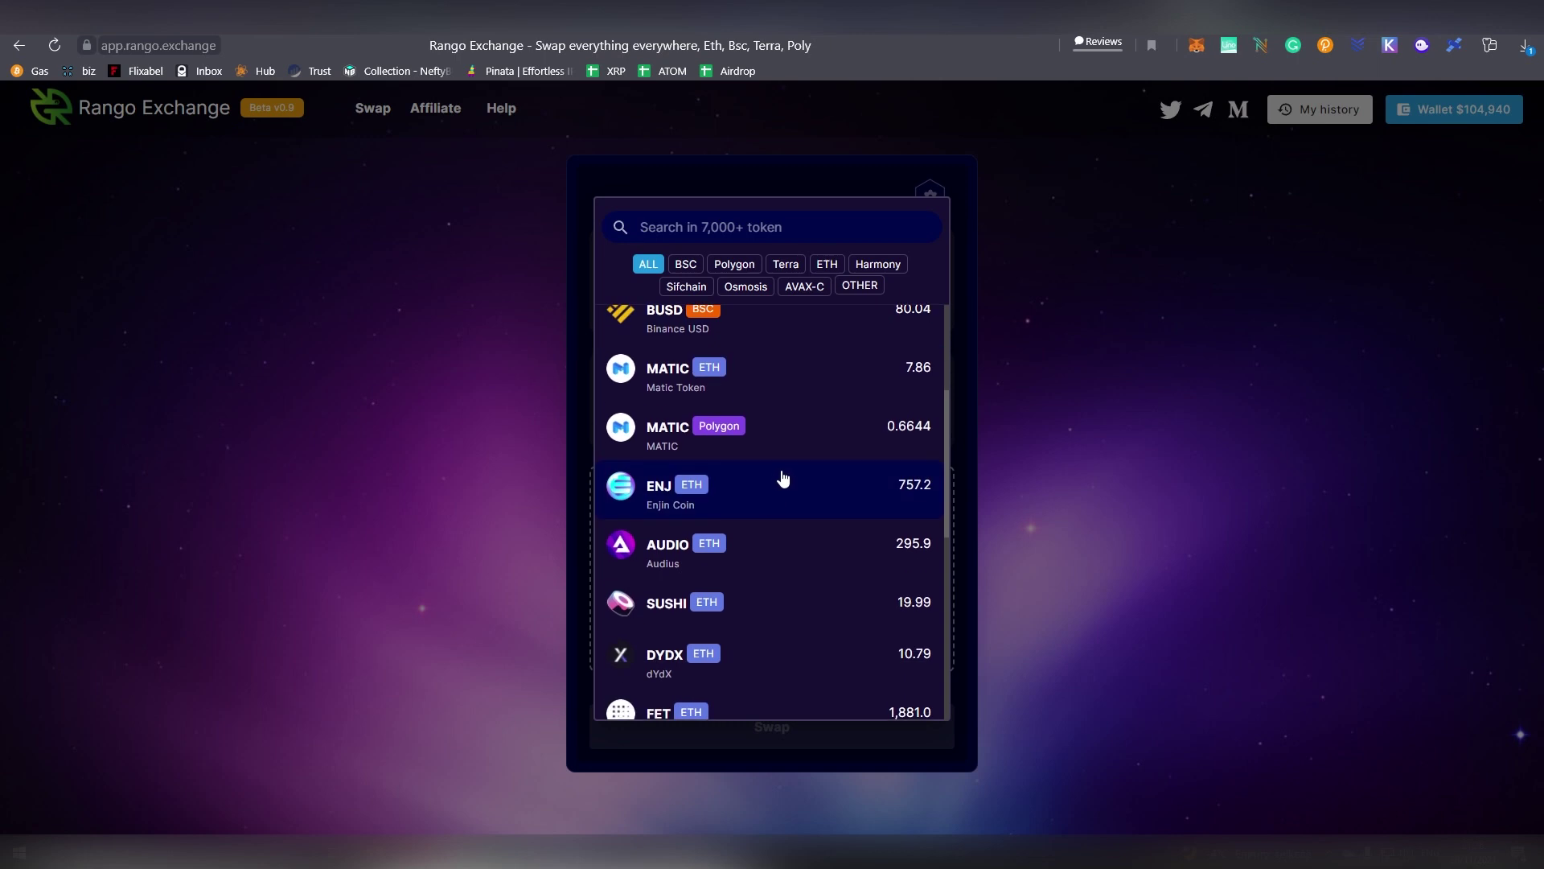
left_click(792, 445)
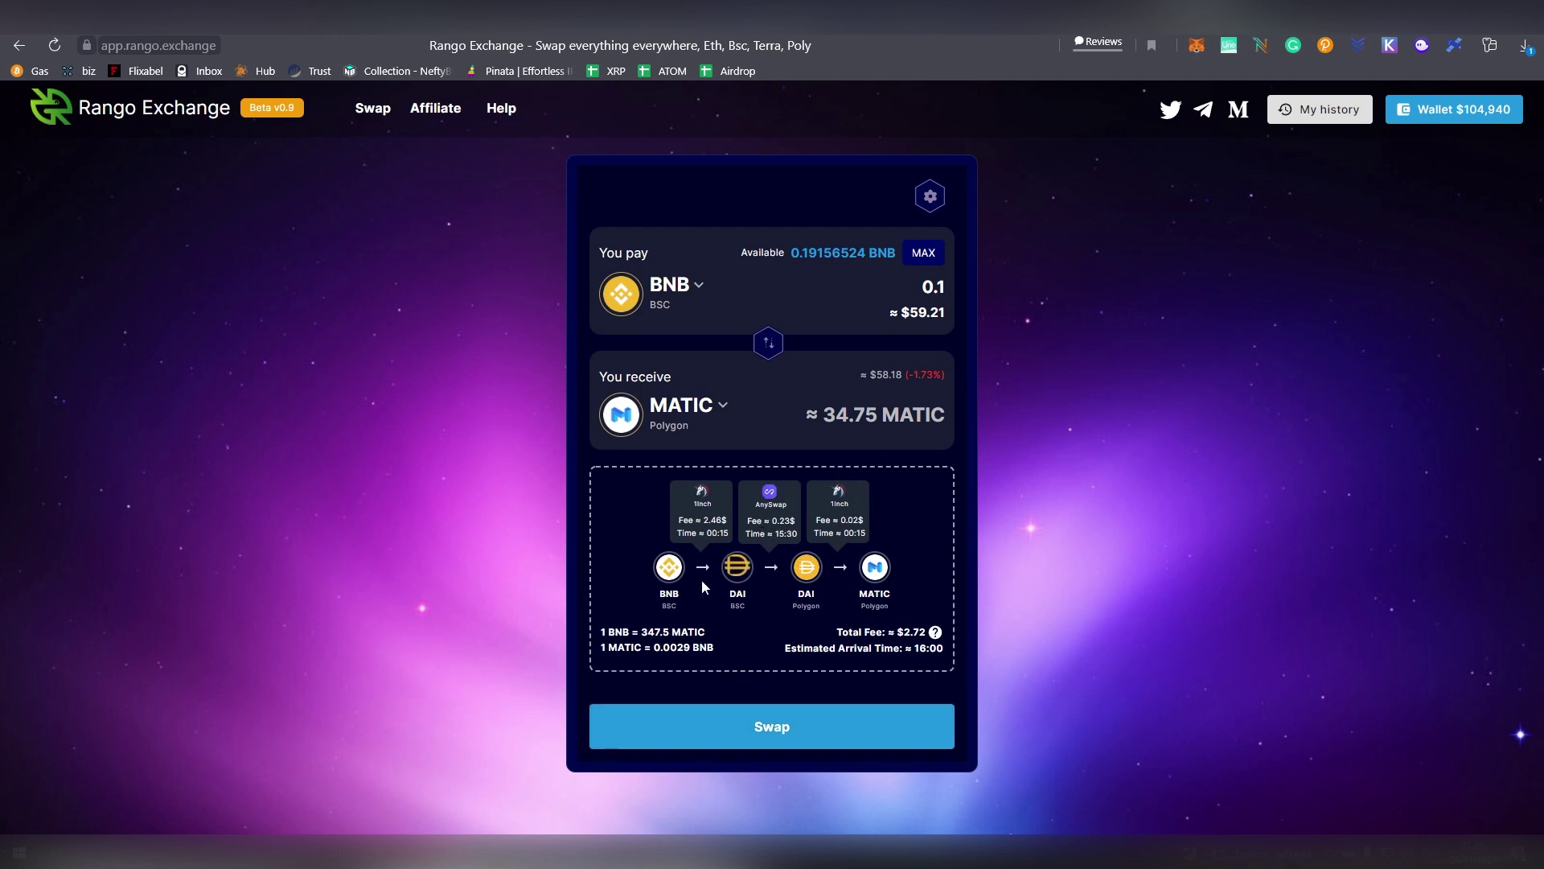
Step: Confirm the 0.1 BNB to MATIC swap and approve the MetaMask swap transaction and DAI access permission
left_click(762, 729)
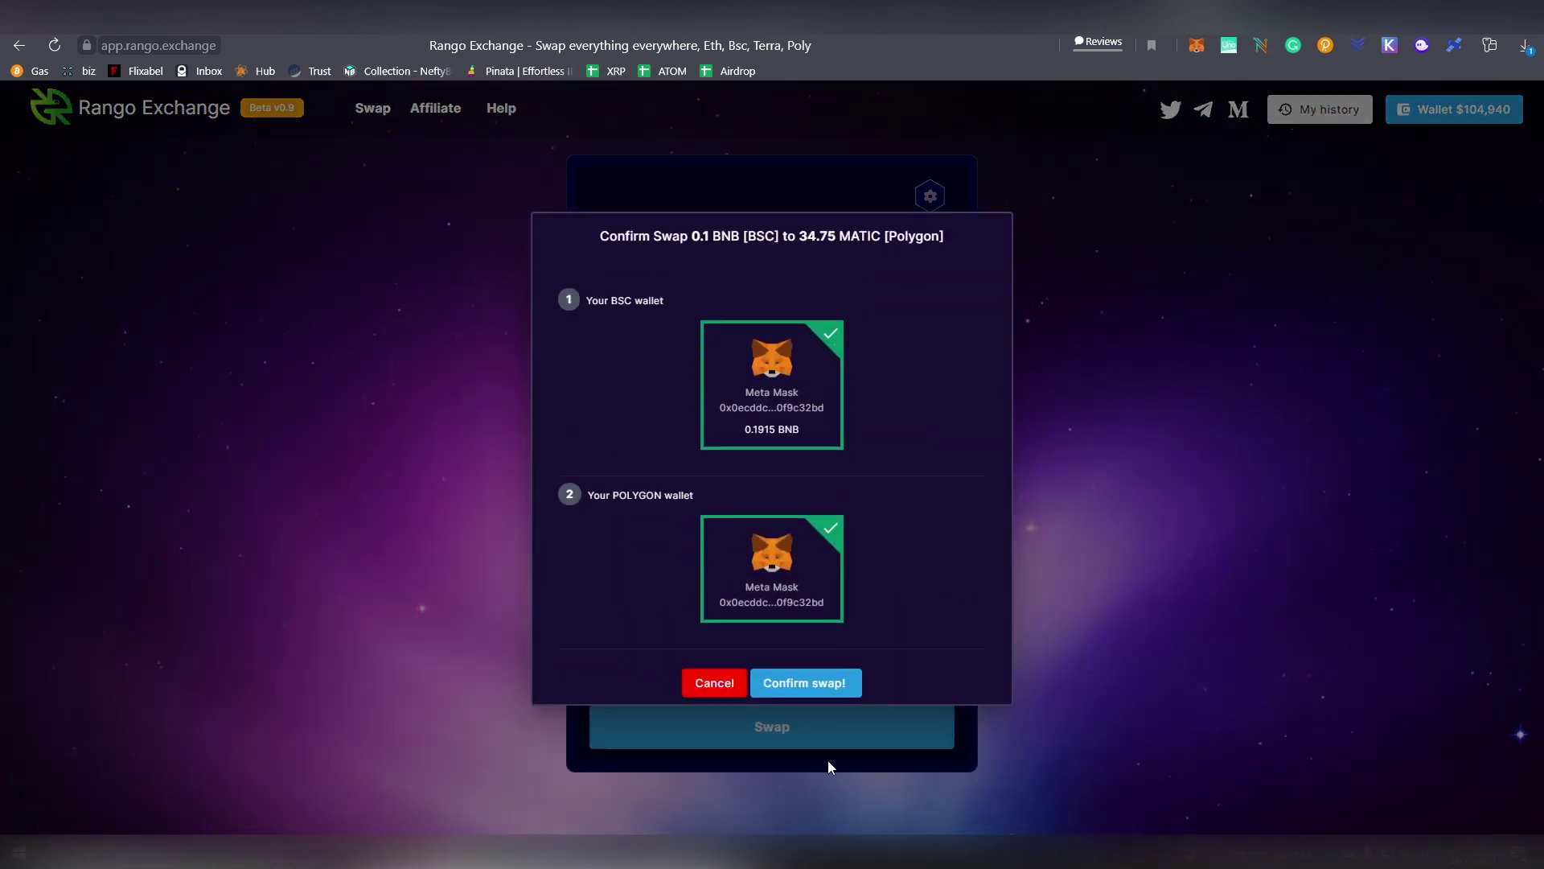
left_click(794, 684)
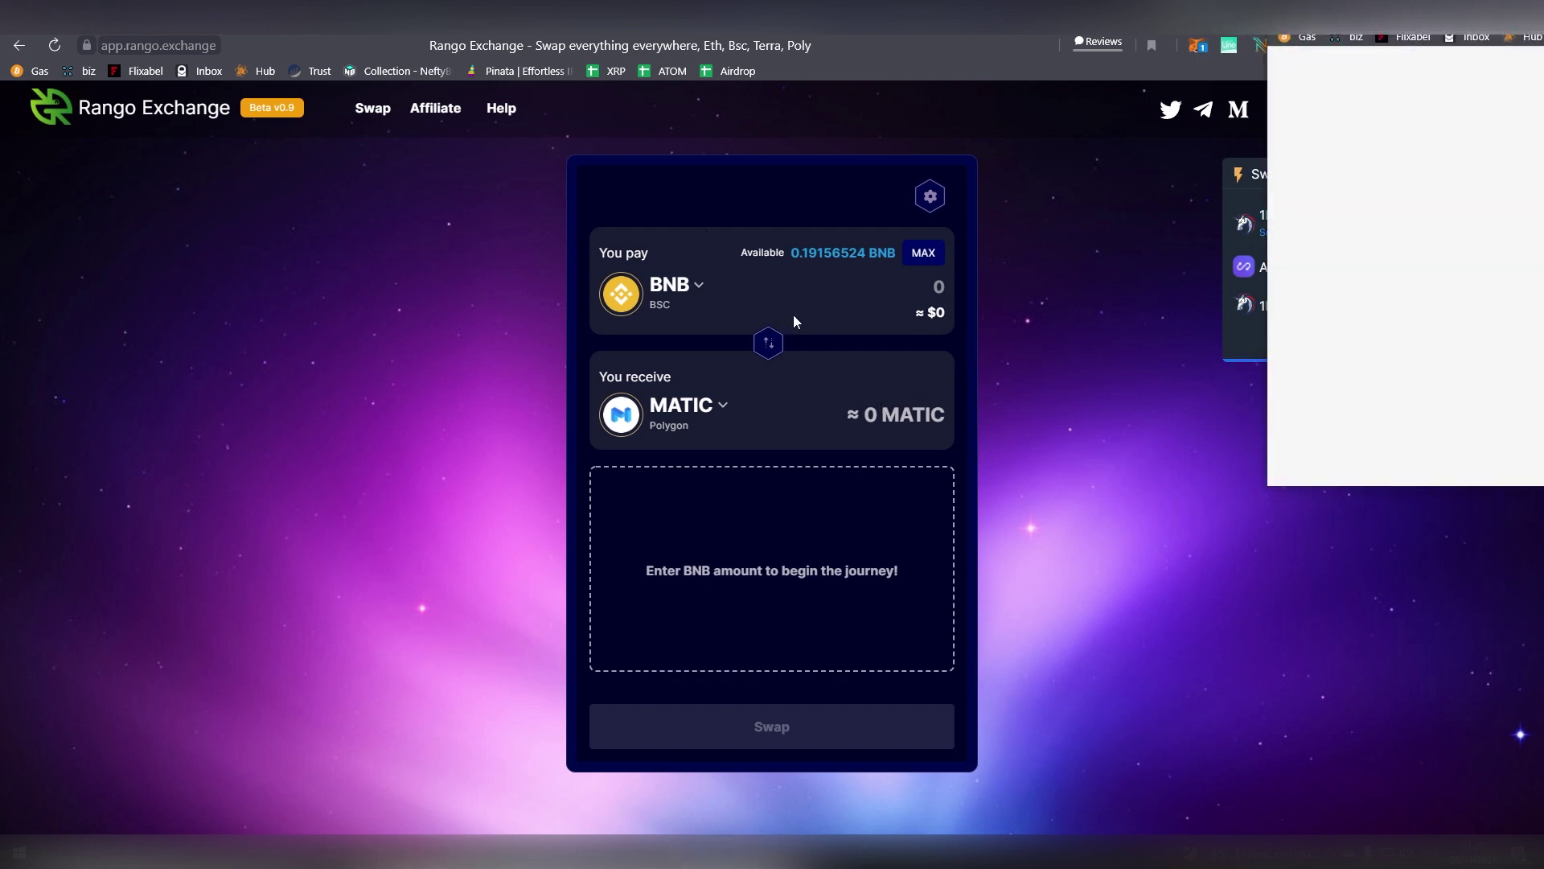
left_click_drag(1300, 19, 904, 192)
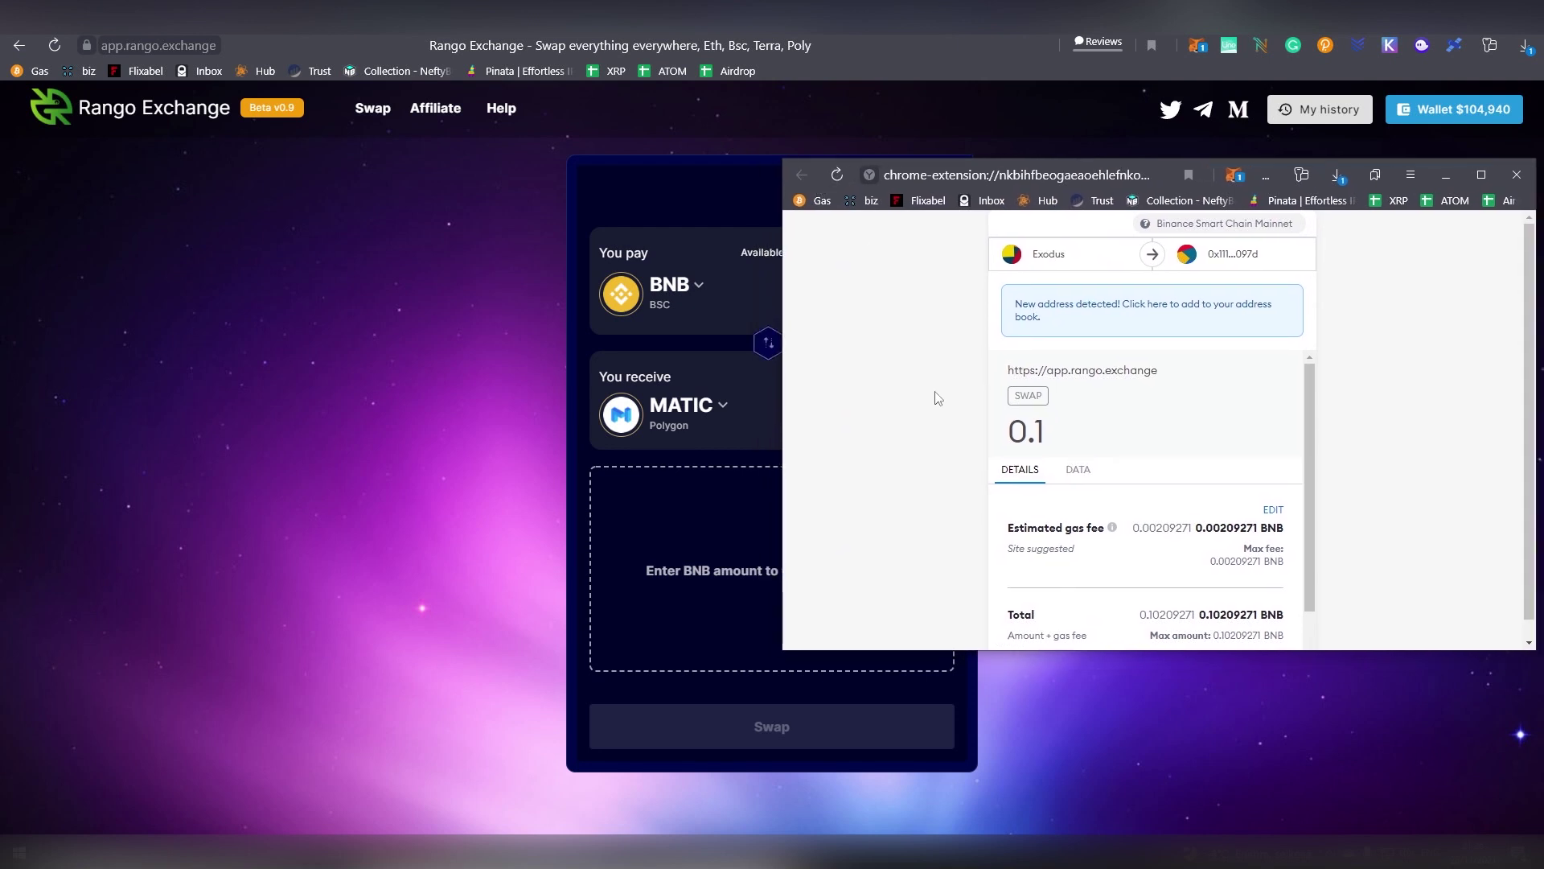
left_click(1213, 635)
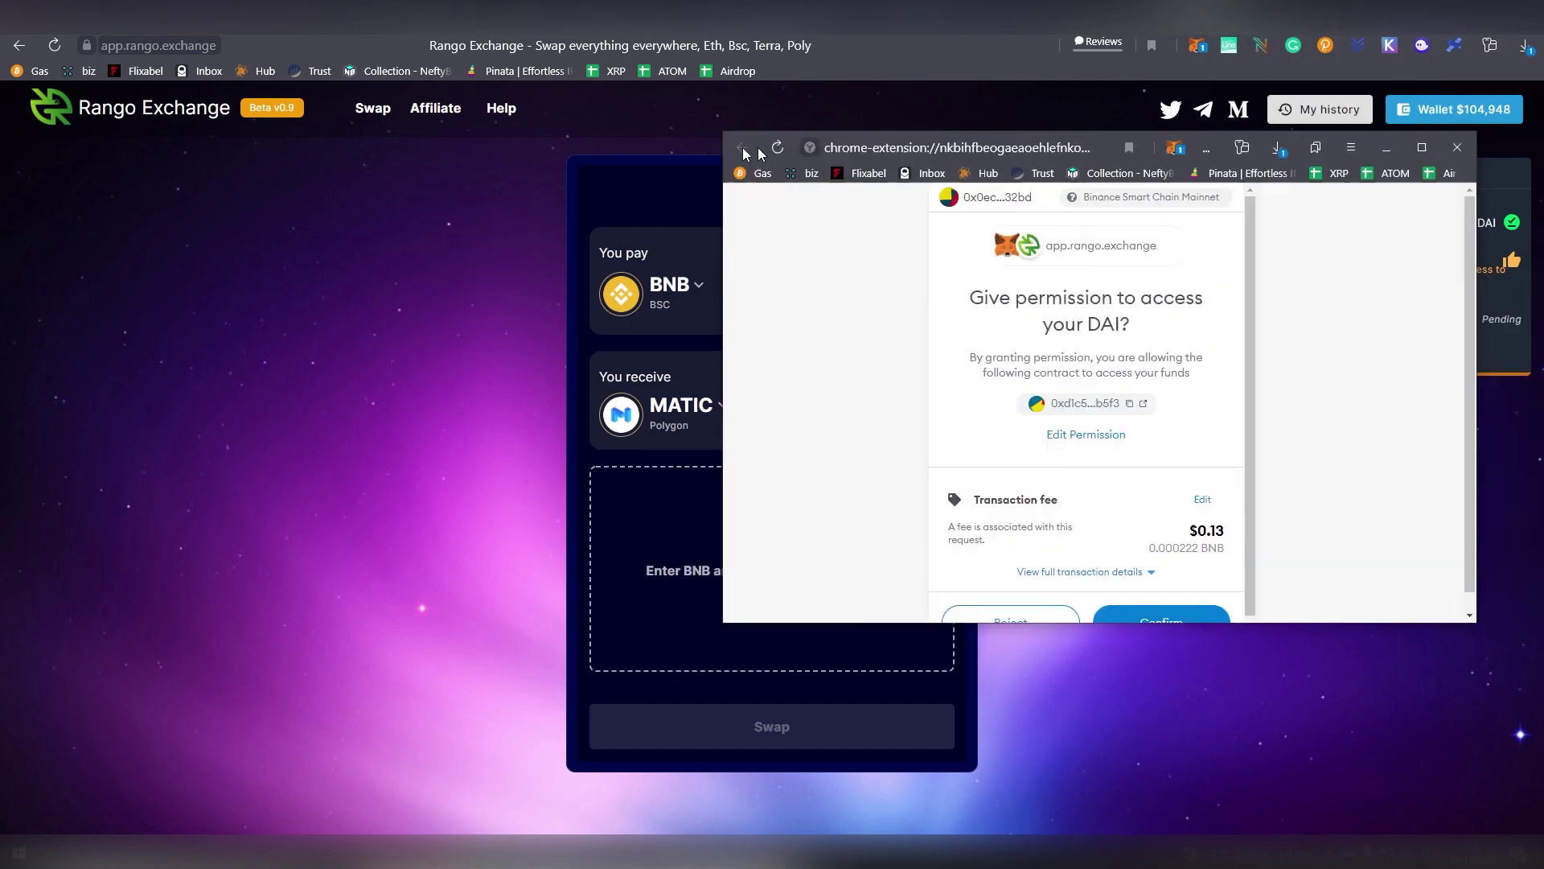
scroll(1053, 555, "down", 2)
left_click(1047, 592)
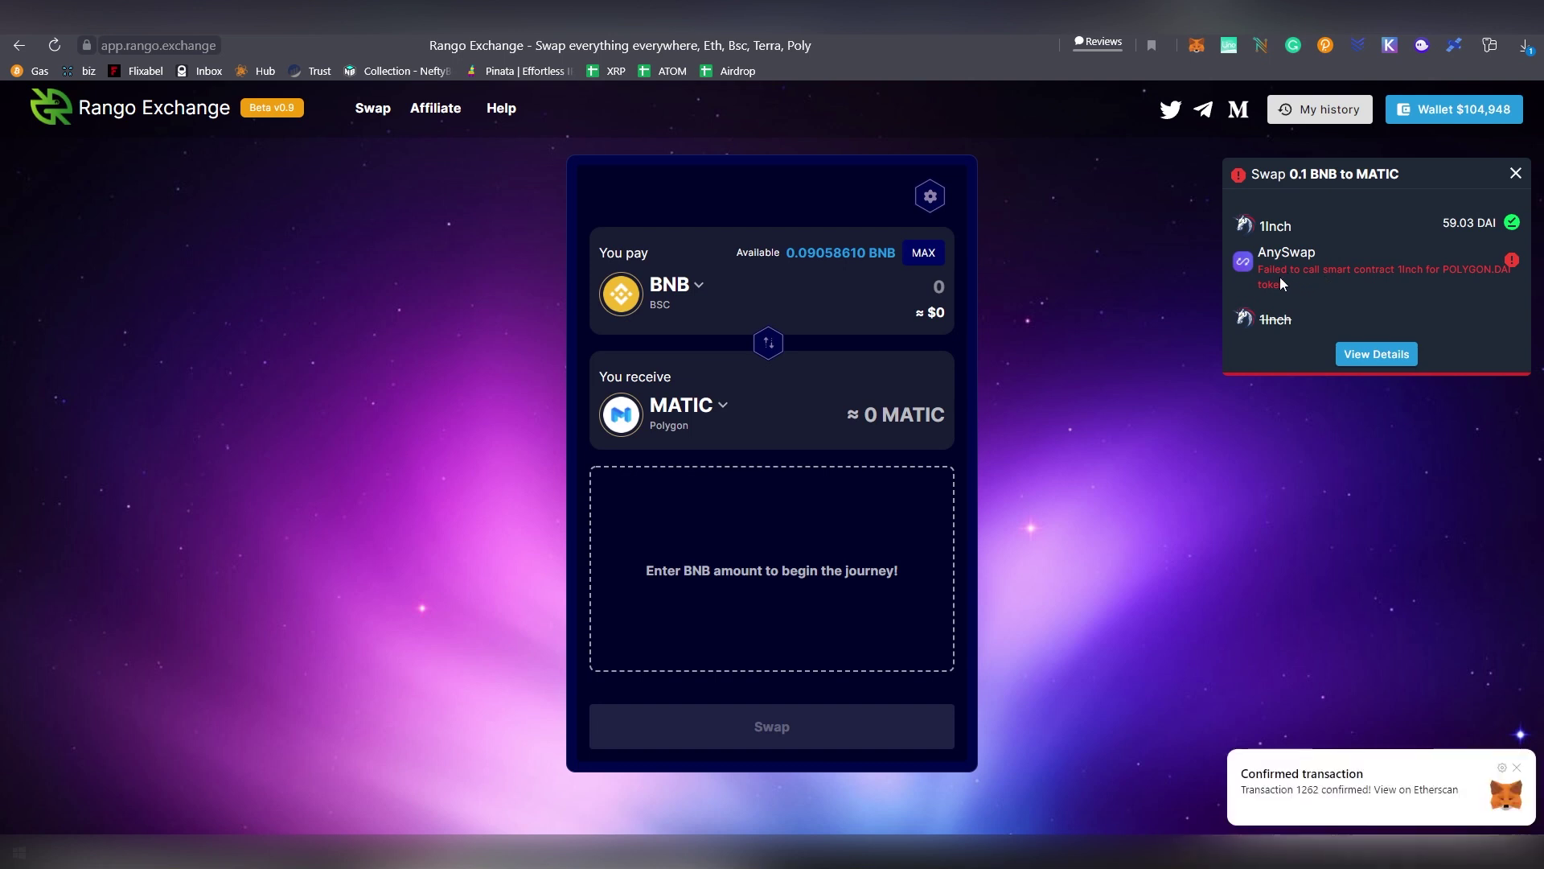
Step: View the details of the 0.1 BNB to MATIC swap and retry it from its history entry
left_click(1360, 356)
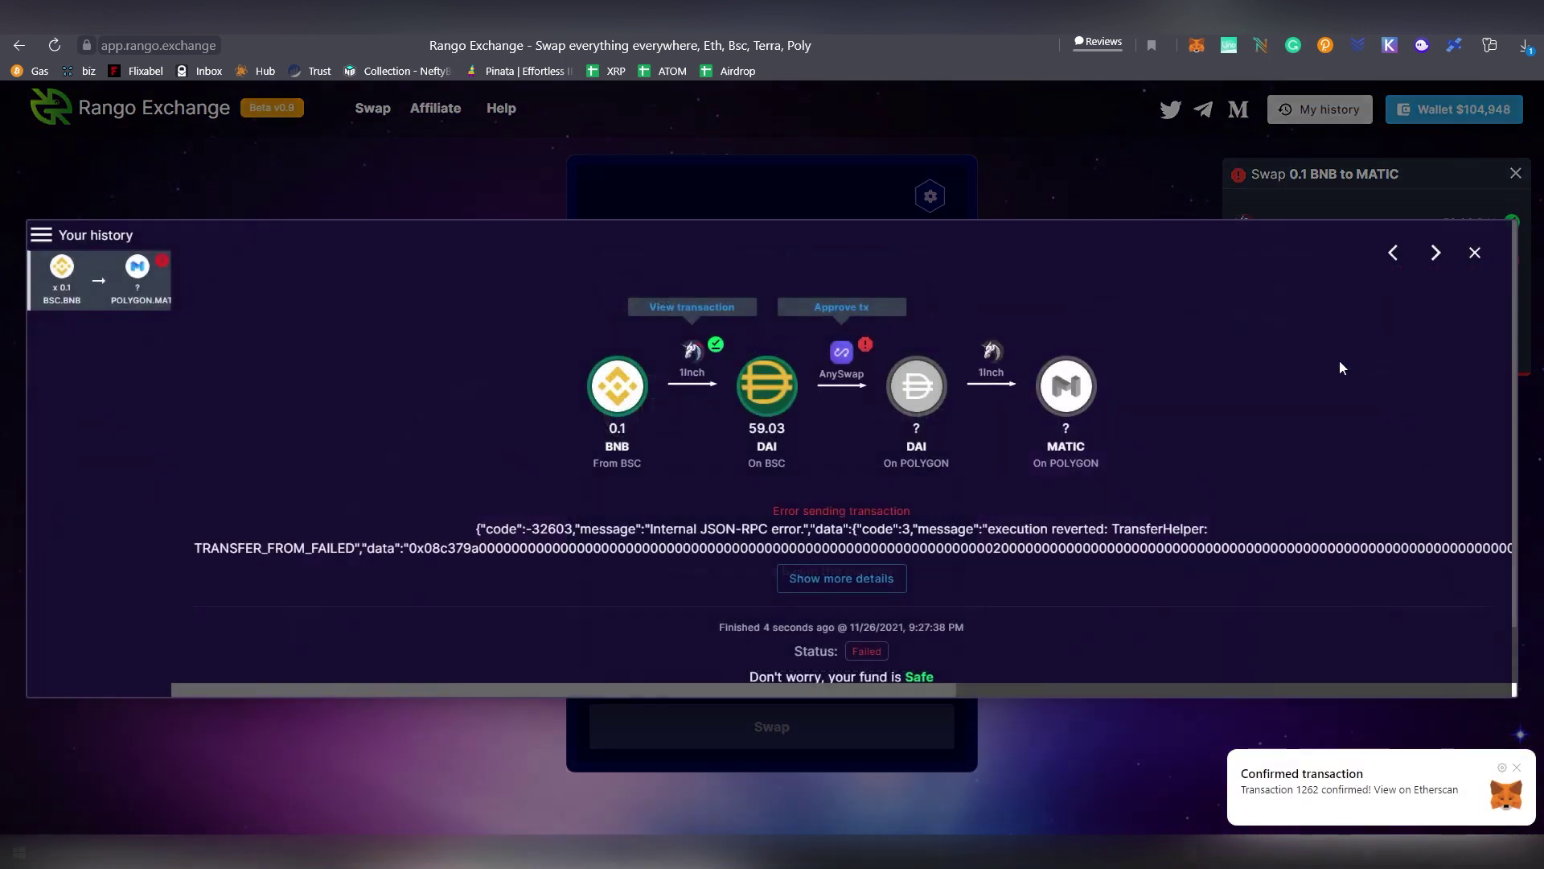
scroll(945, 536, "down", 1)
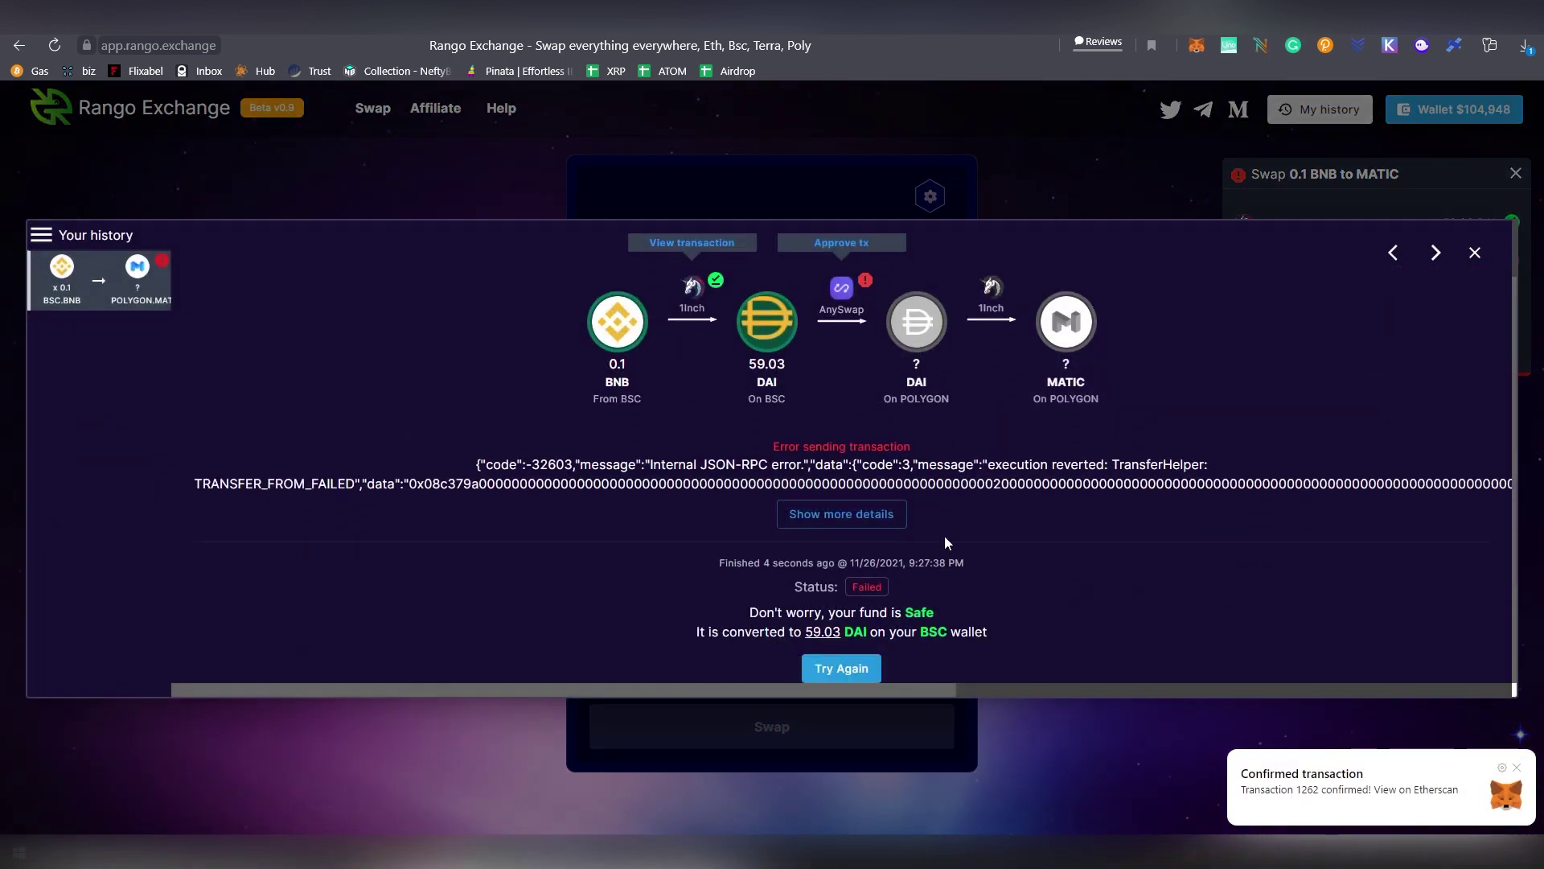
left_click(842, 670)
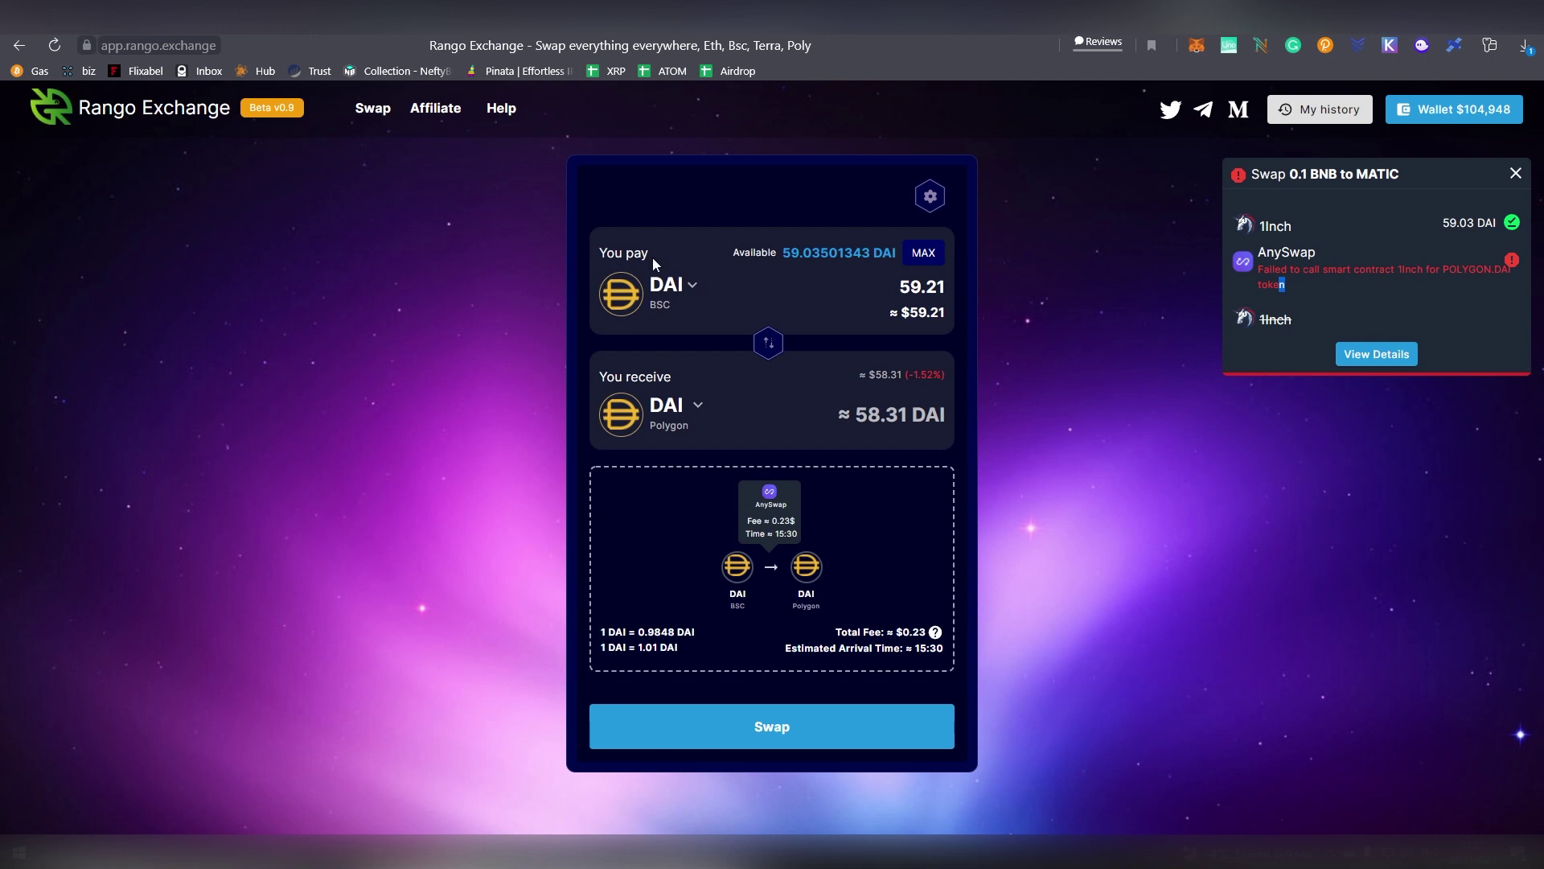
Step: Set the token to receive to MATIC on Polygon and submit the 59.21 DAI swap, choosing to proceed anyway
left_click(688, 404)
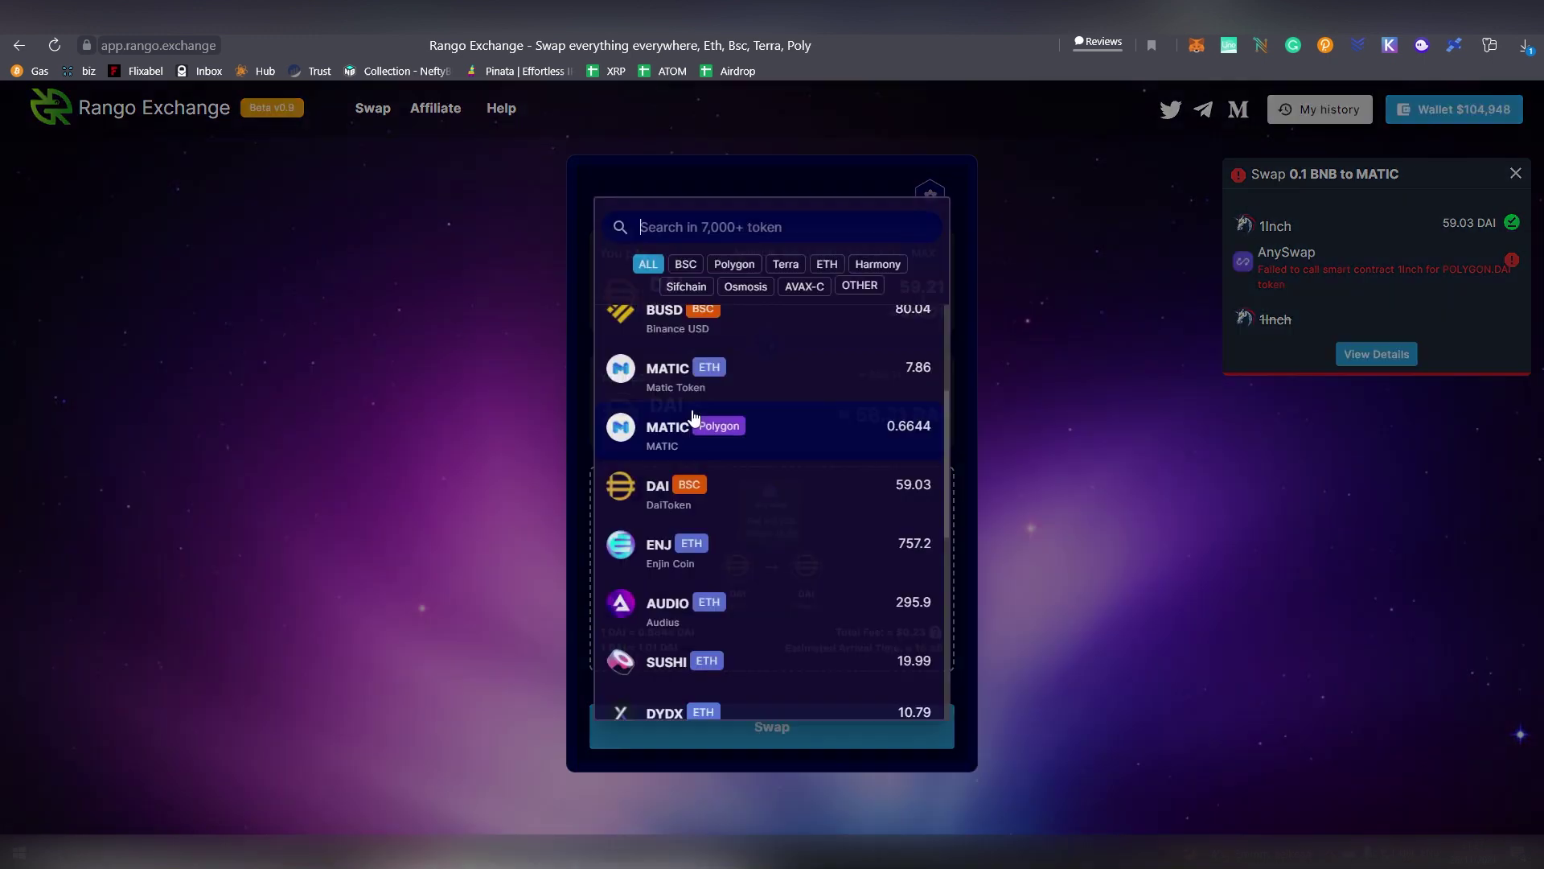
left_click(792, 430)
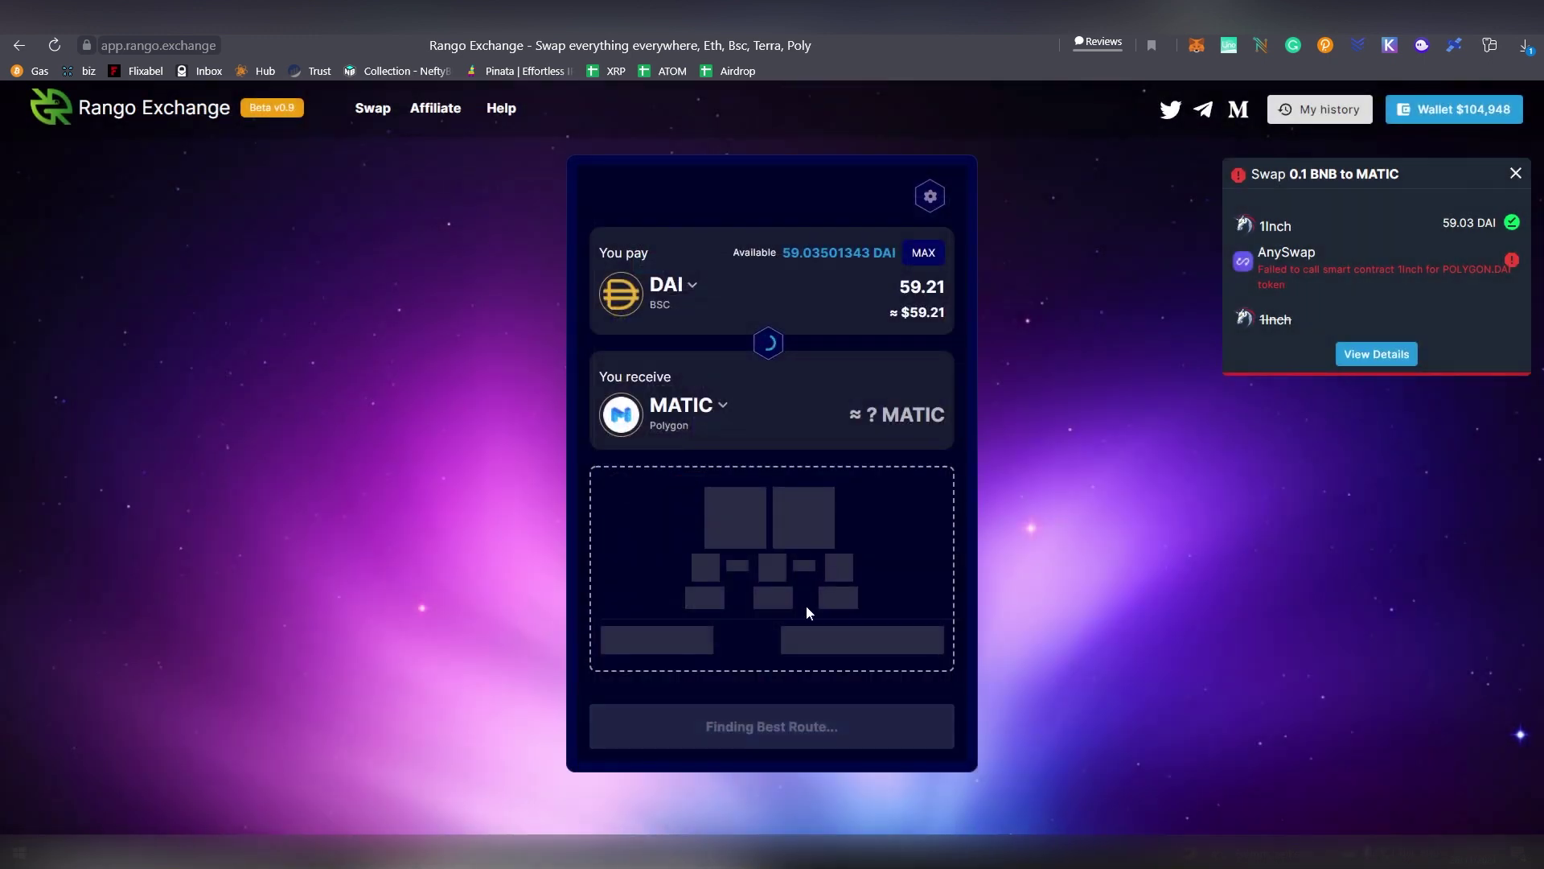
left_click(794, 729)
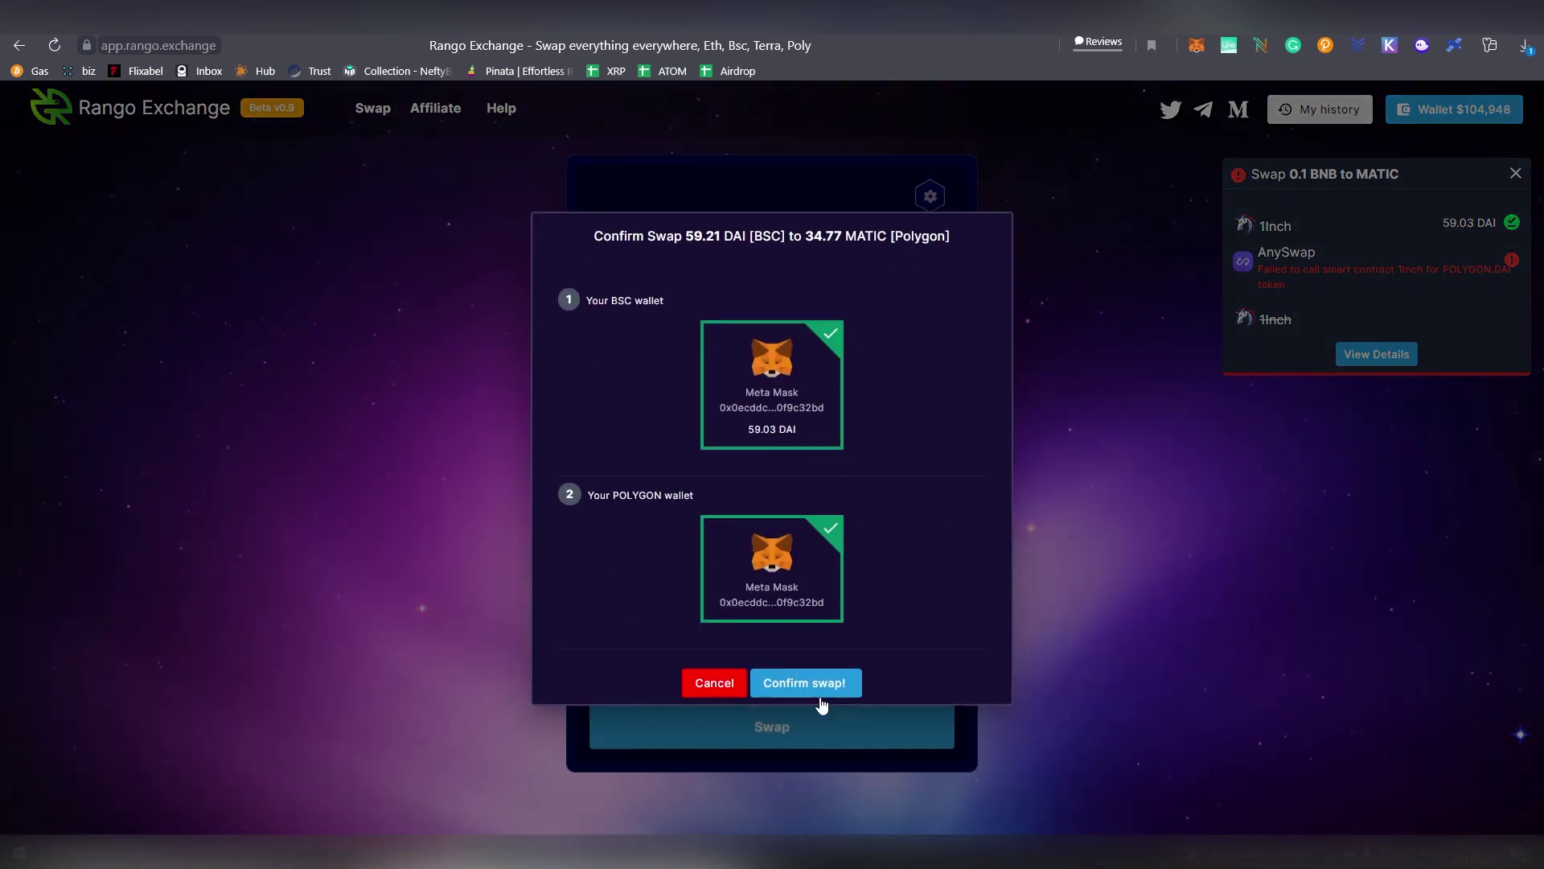
left_click(820, 690)
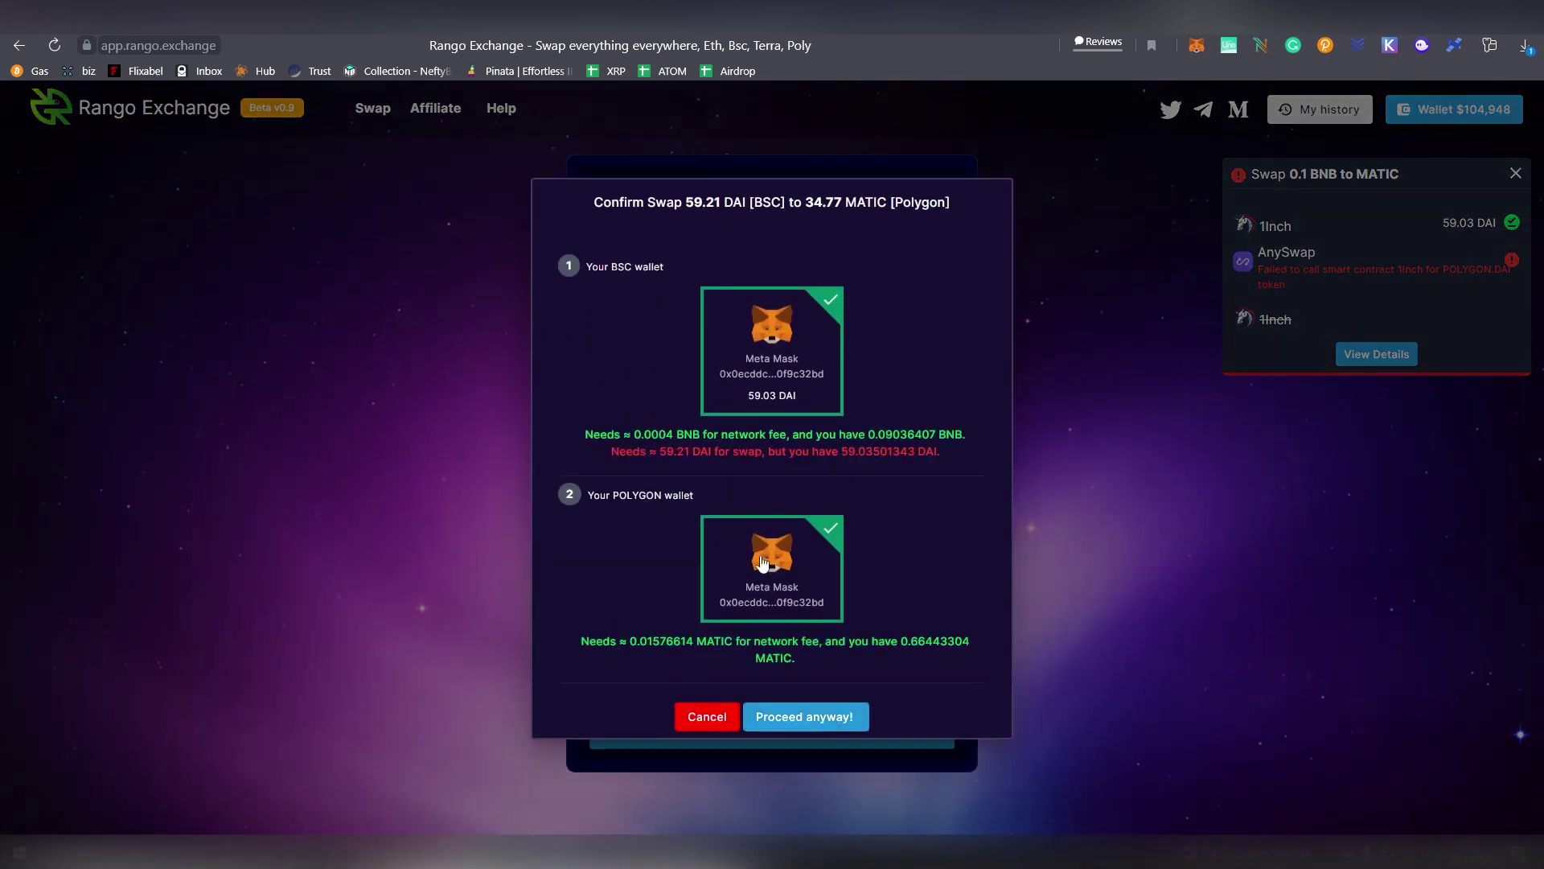
left_click(792, 717)
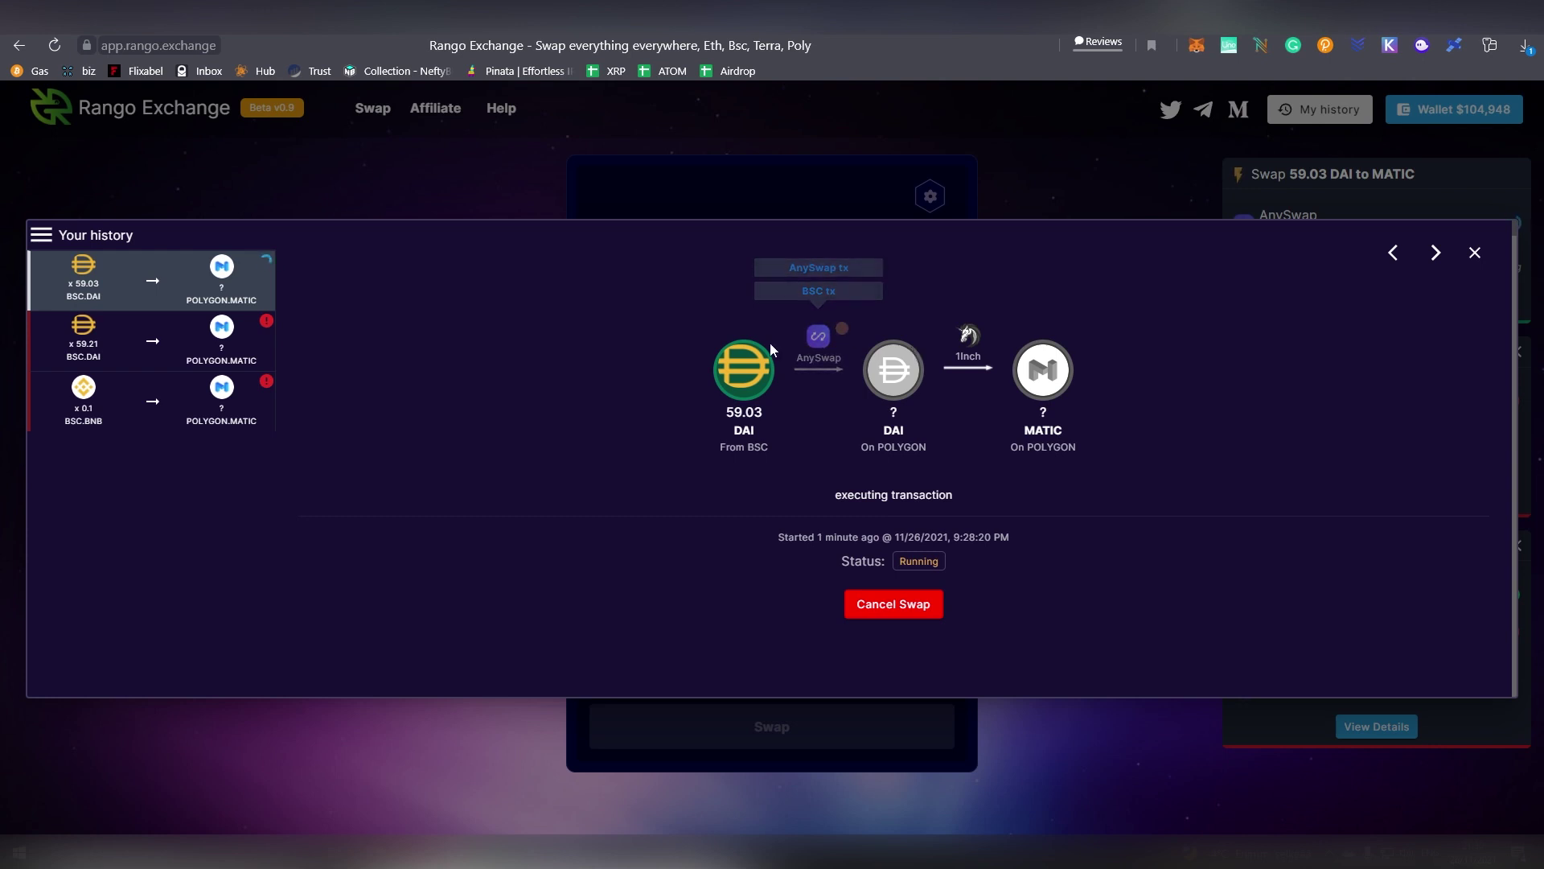
Step: Check the running swap's BSC transaction on BscScan, reload it, and close the page
left_click(841, 292)
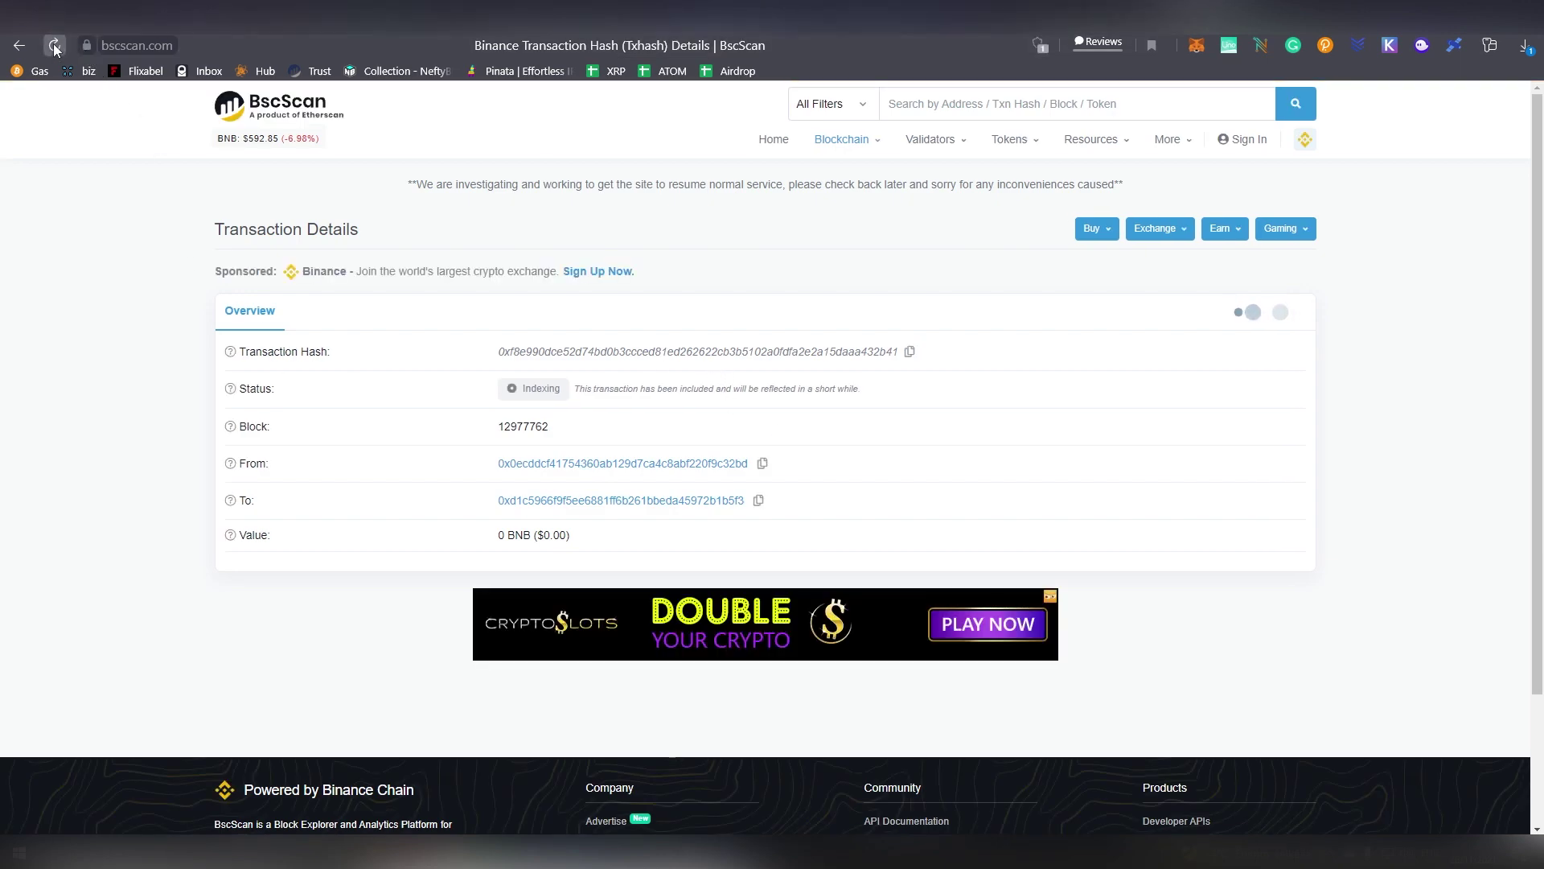
left_click(54, 45)
key("ctrl+w")
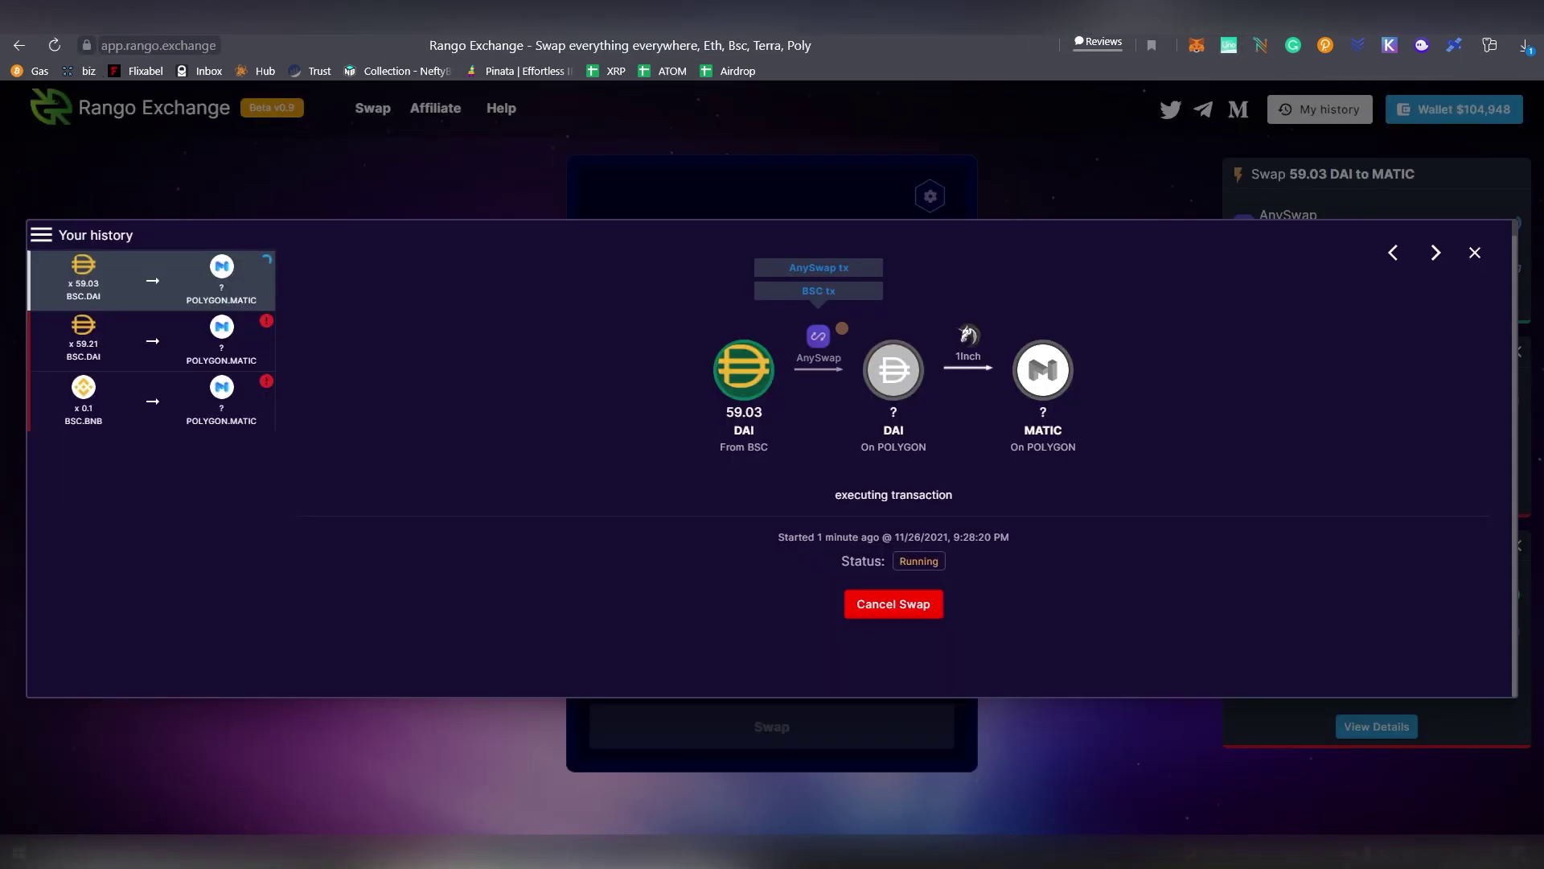
Step: Switch to the Rango Exchange landing page and open its documentation overview
key("ctrl+Tab")
scroll(805, 447, "down", 2)
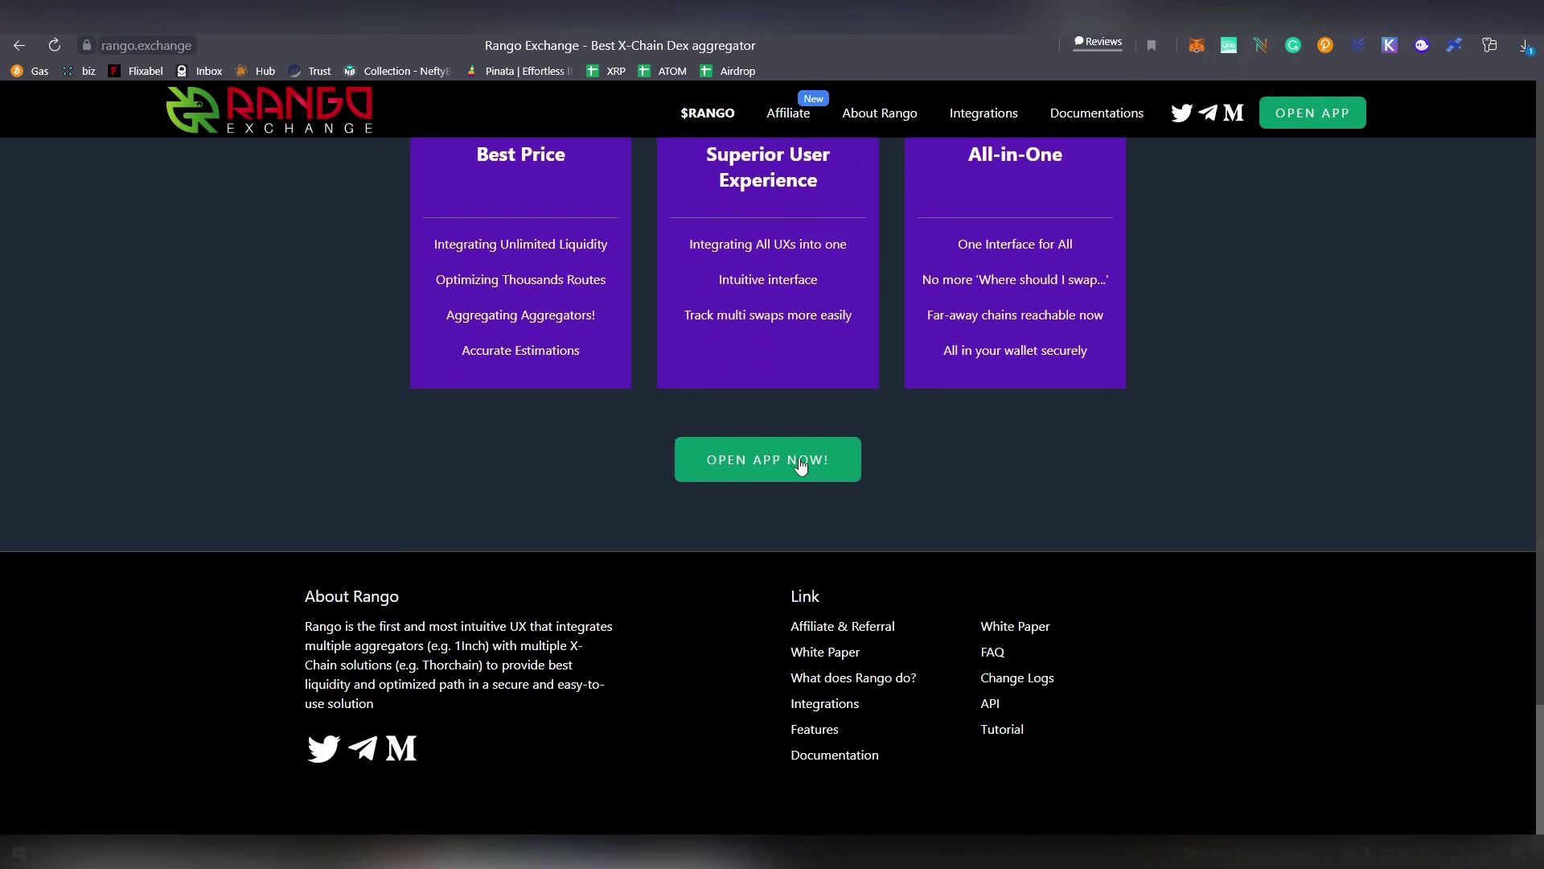
left_click(837, 758)
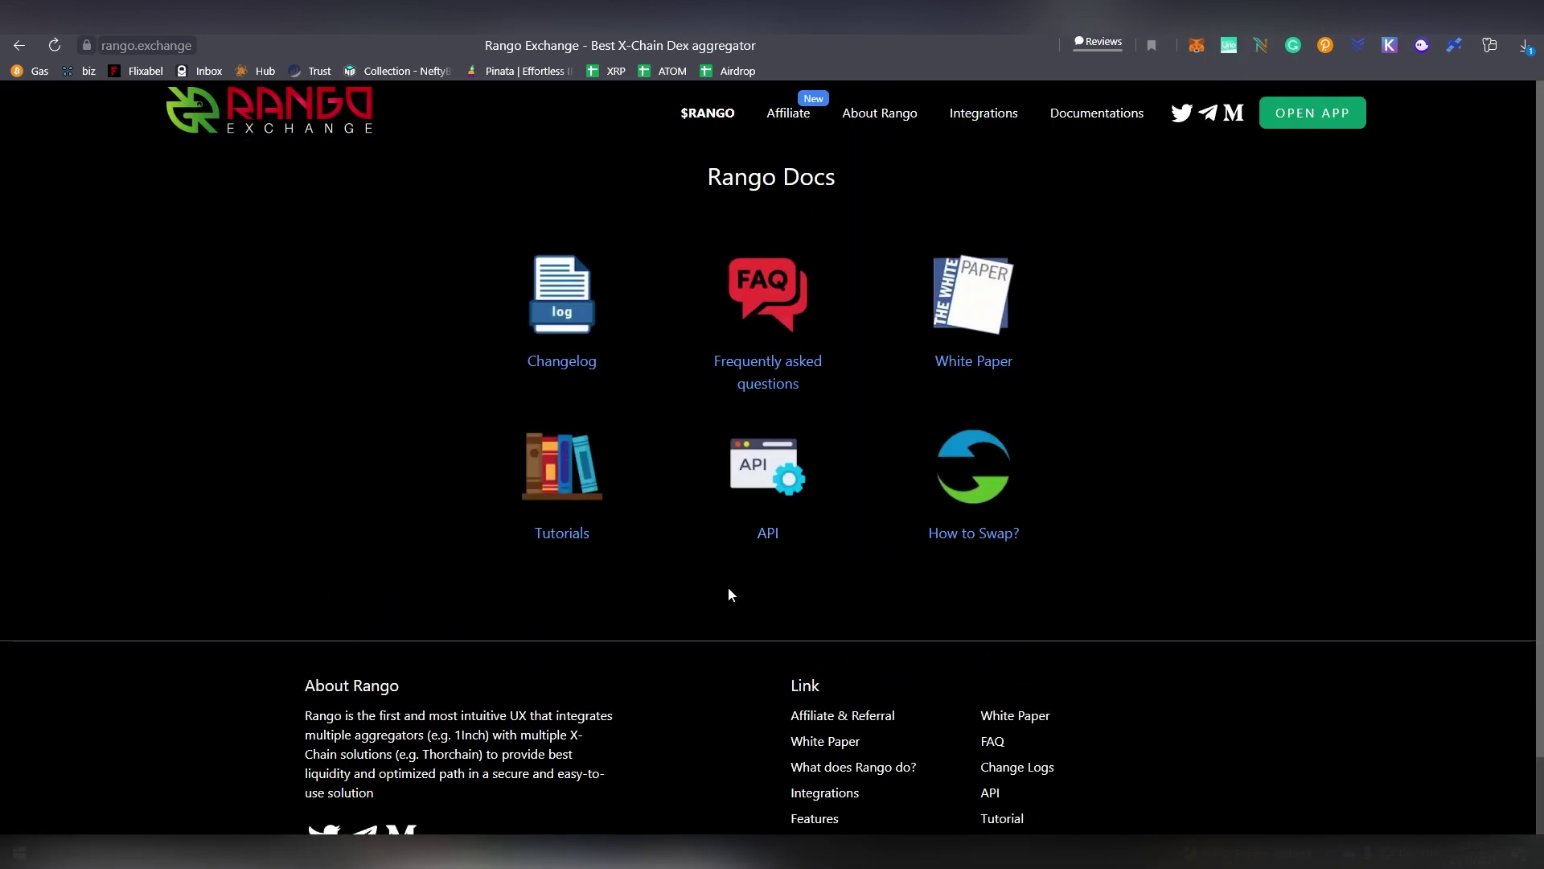
Step: Open the changelog and review the release history back to v0.7, including the XDefi wallet integration and app launch entries
left_click(593, 330)
scroll(638, 378, "down", 20)
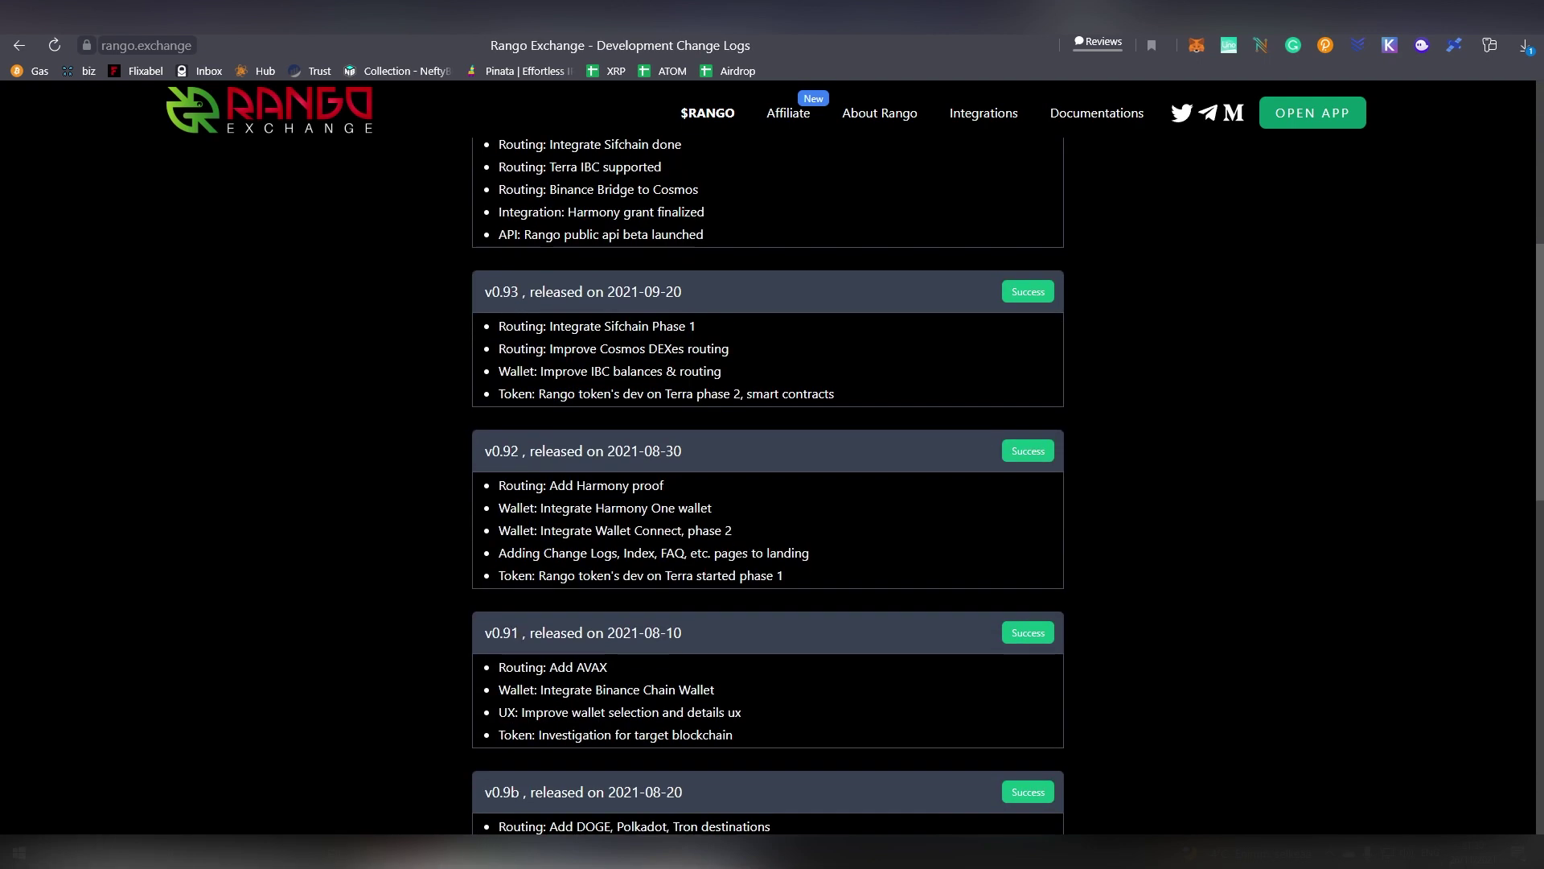
scroll(638, 386, "up", 1)
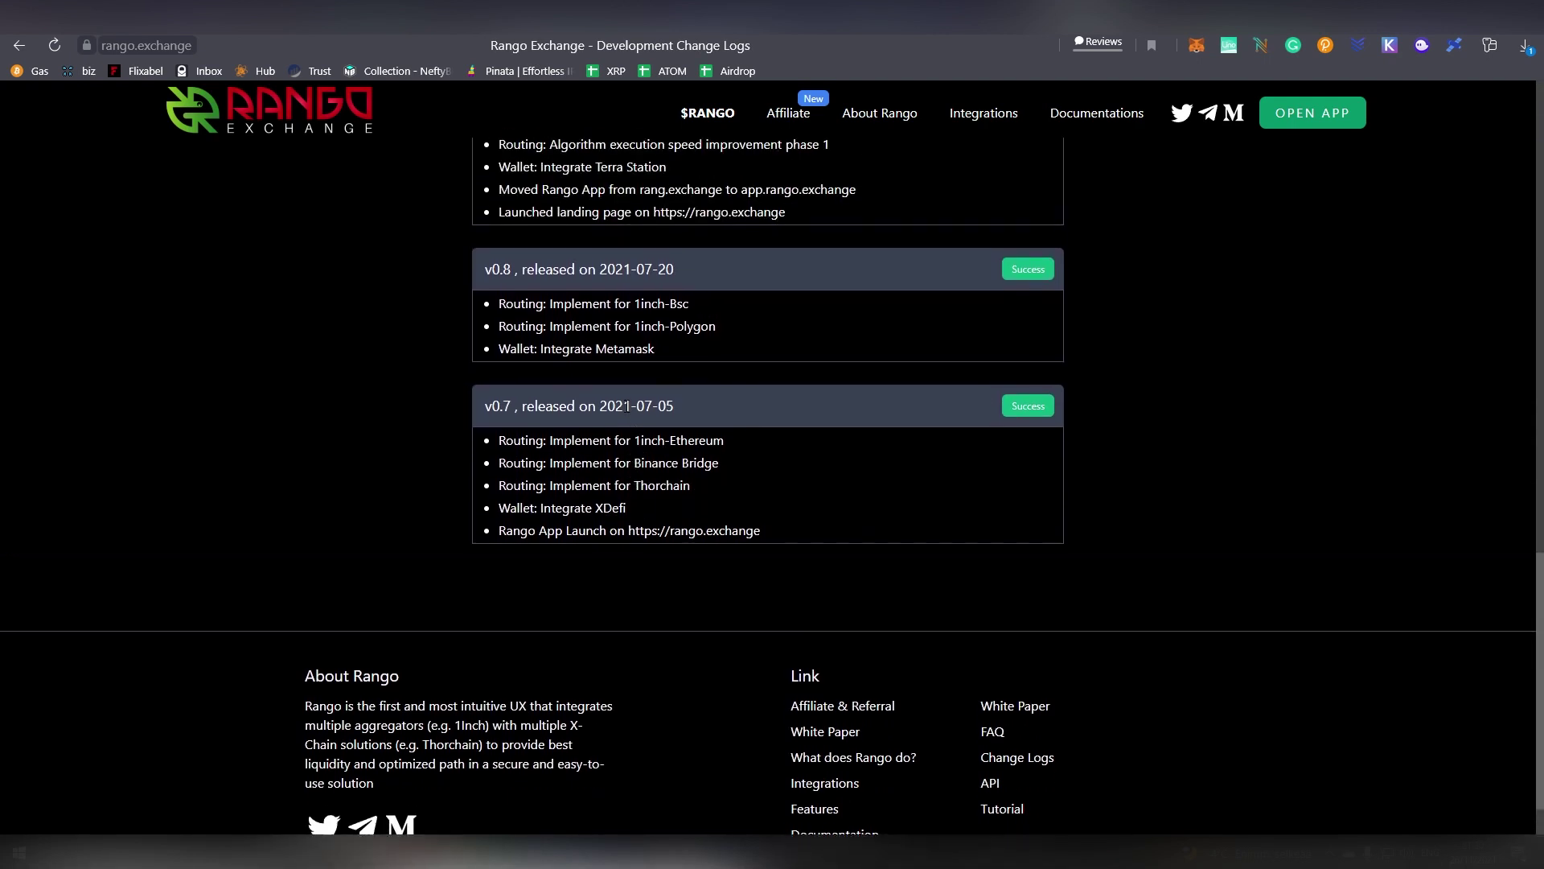
triple_click(665, 408)
triple_click(665, 408)
left_click(637, 430)
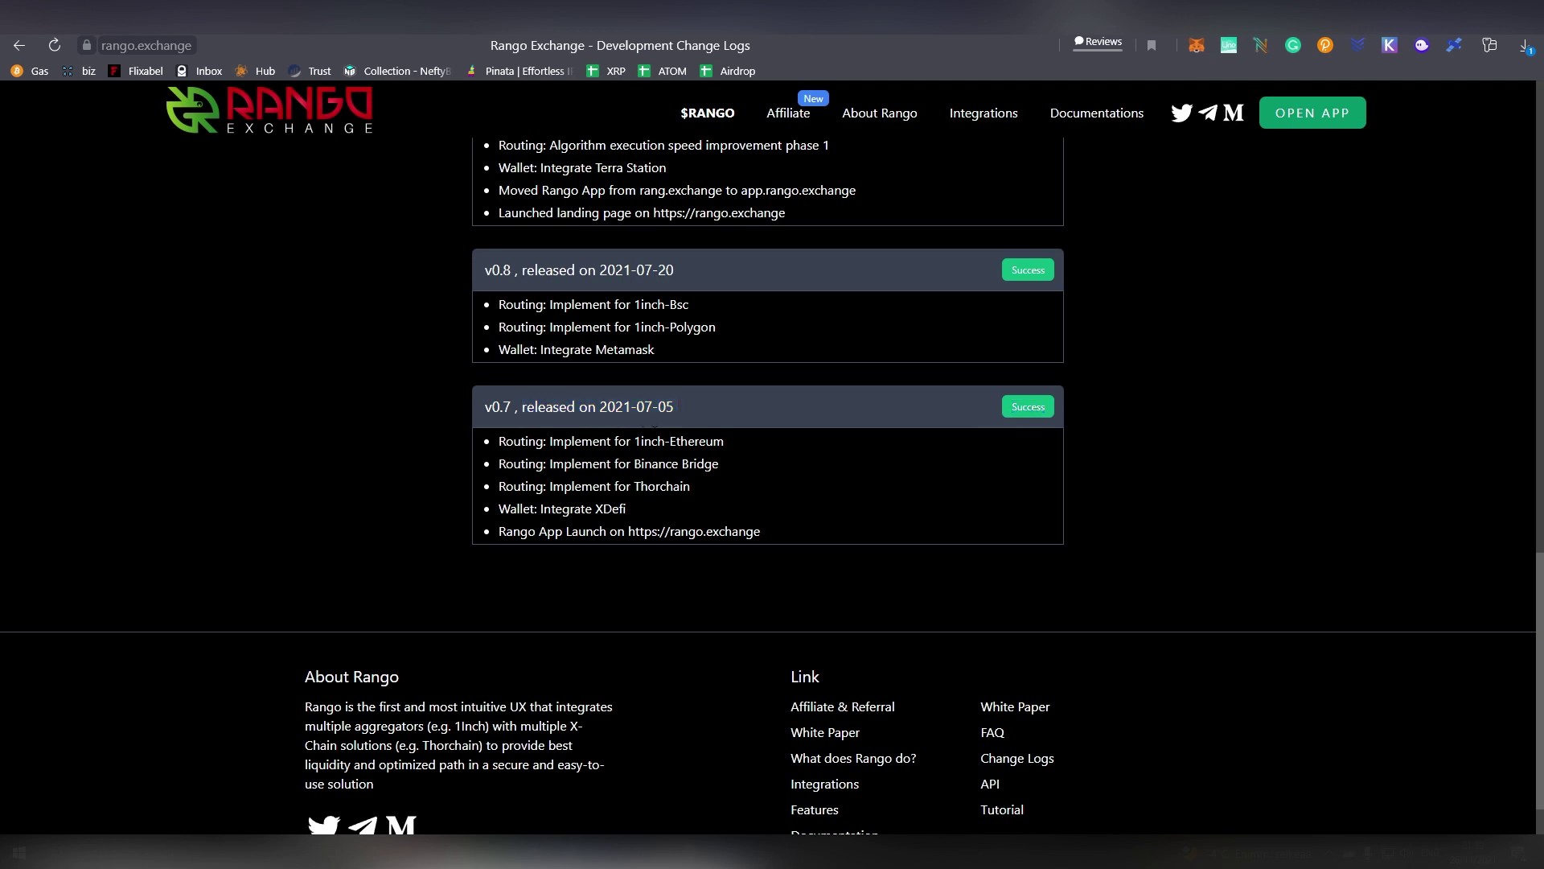
left_click_drag(479, 511, 1002, 529)
left_click(842, 585)
scroll(840, 587, "up", 15)
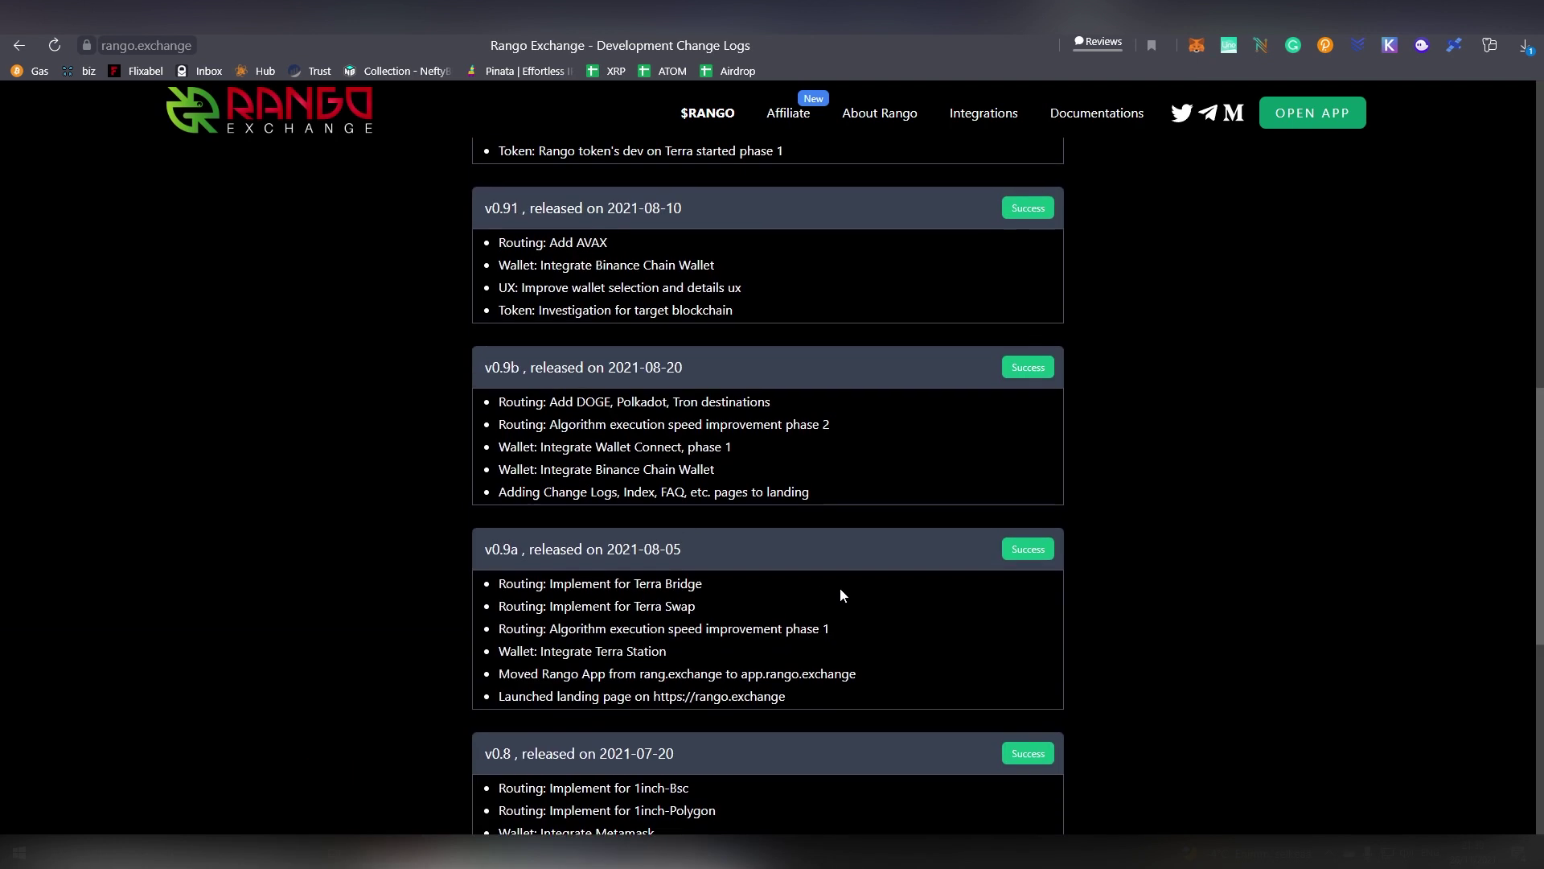
scroll(838, 587, "up", 3)
scroll(709, 447, "down", 20)
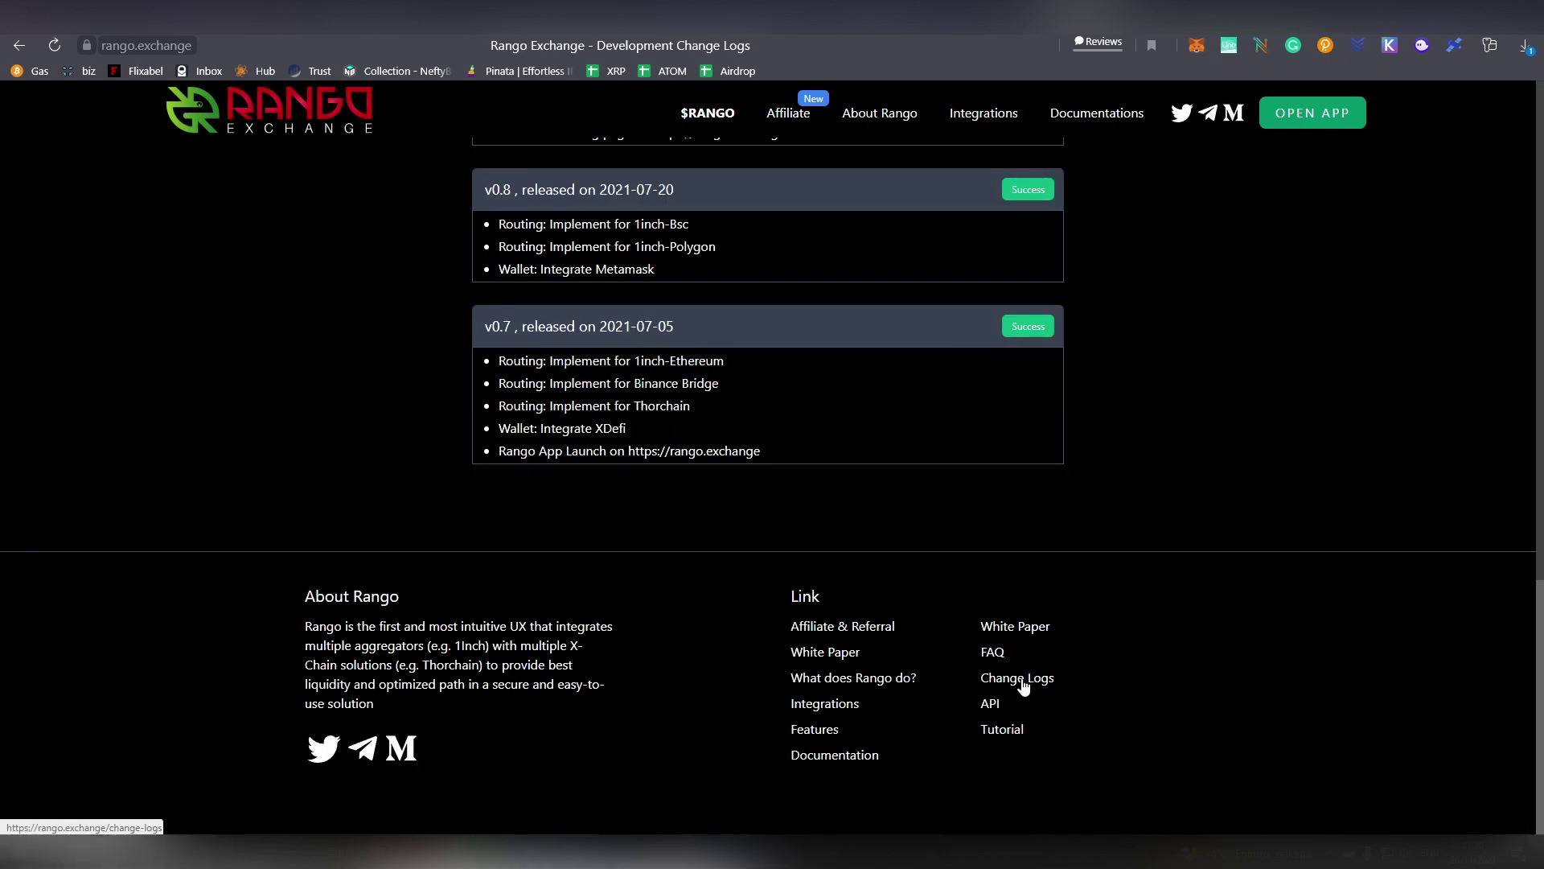
Step: Read through the FAQ answers down to the airdrop question and open the affiliate and referral program page
left_click(996, 651)
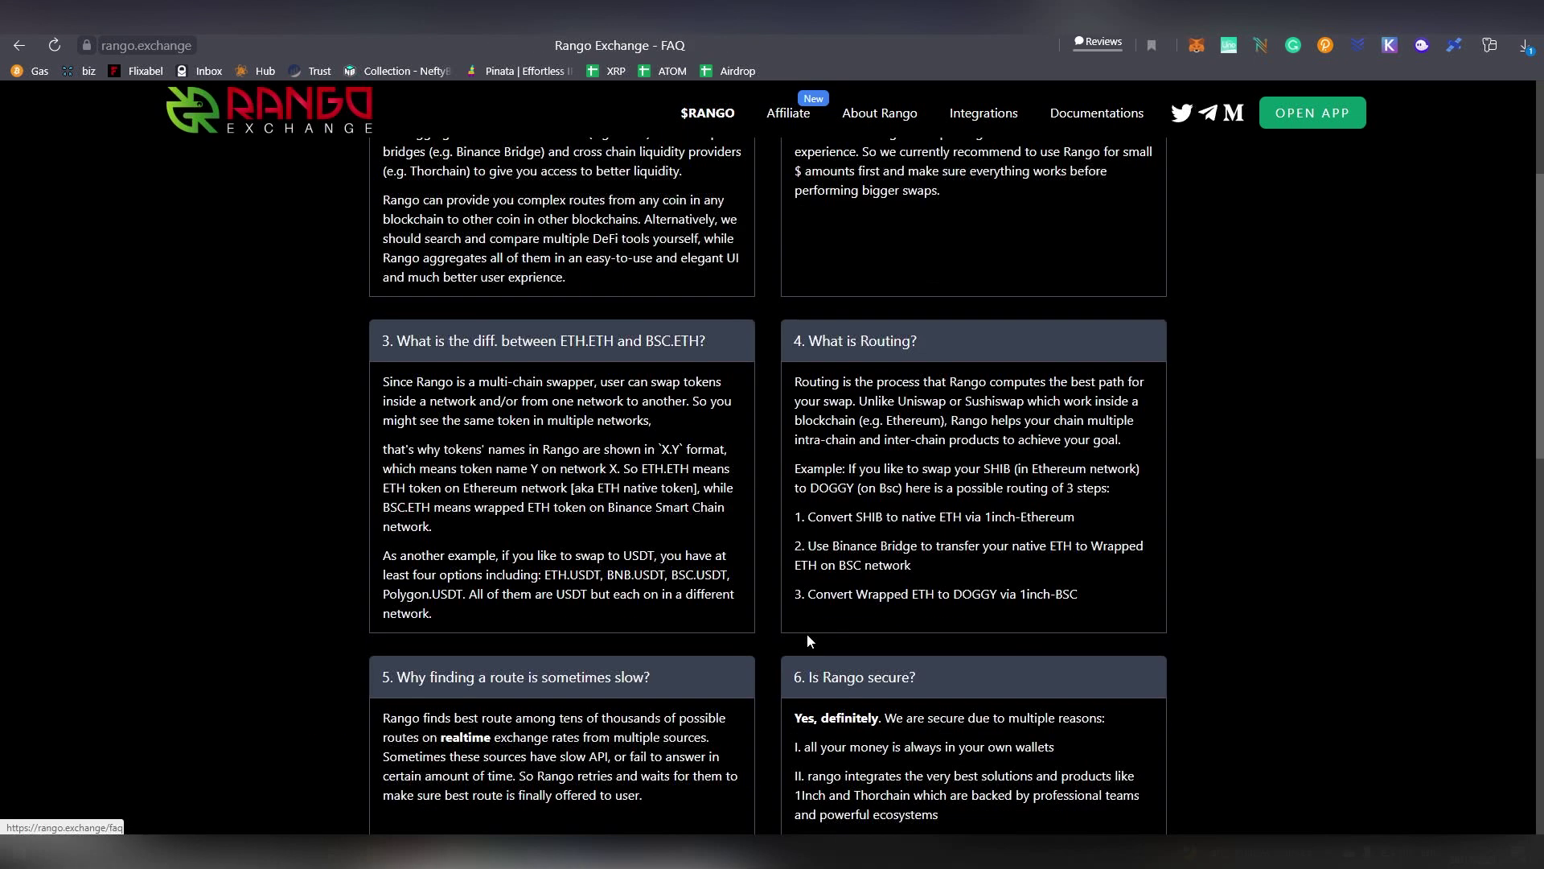
scroll(673, 339, "down", 5)
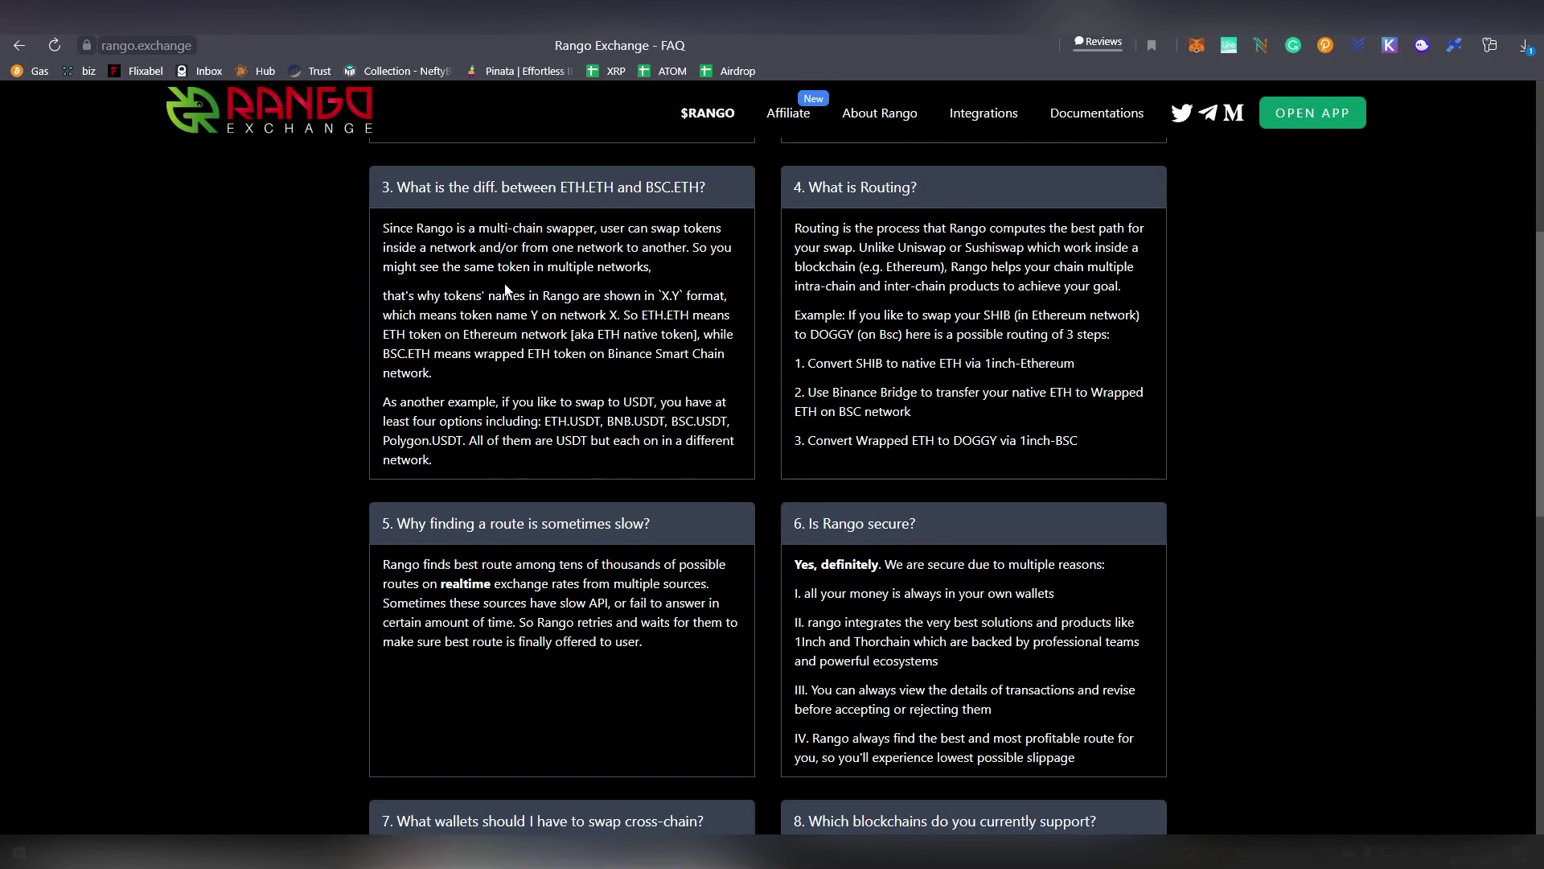
scroll(629, 413, "down", 1)
scroll(628, 413, "down", 7)
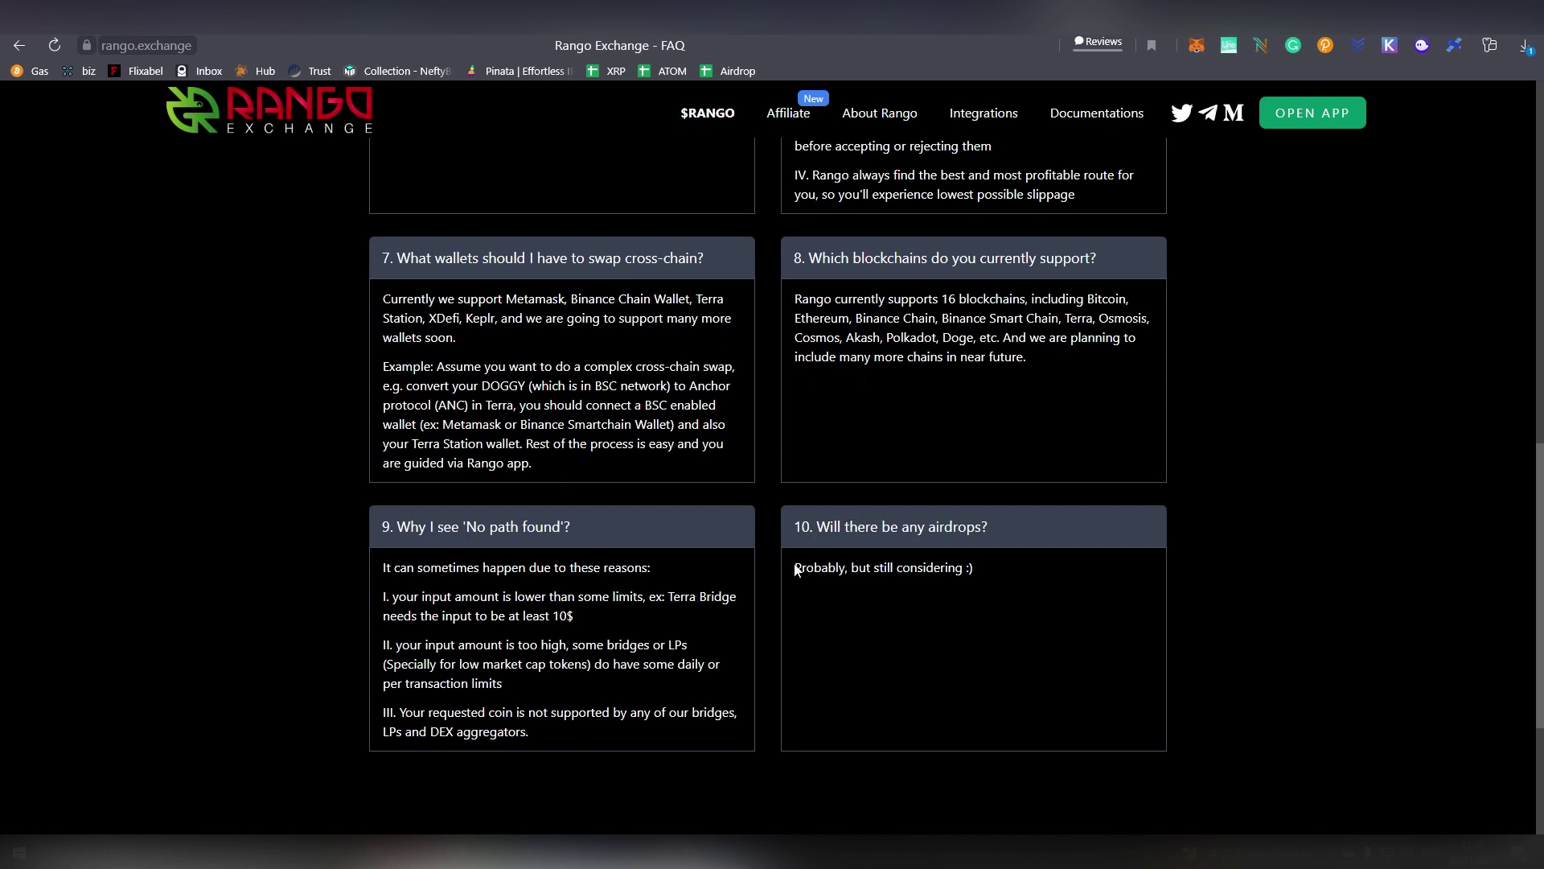
scroll(744, 580, "down", 3)
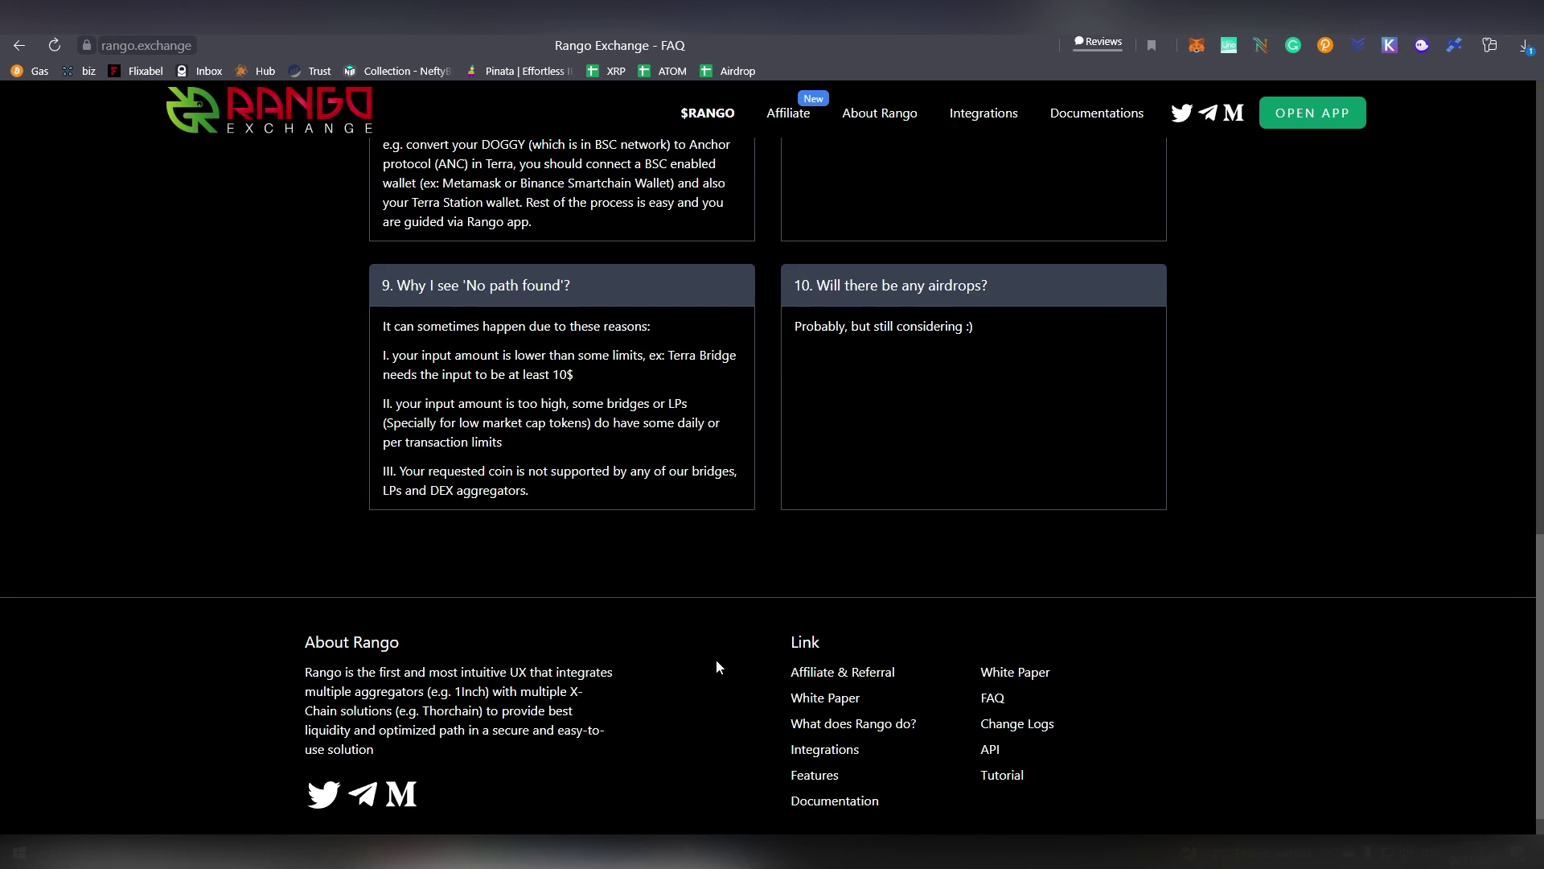
scroll(711, 664, "up", 15)
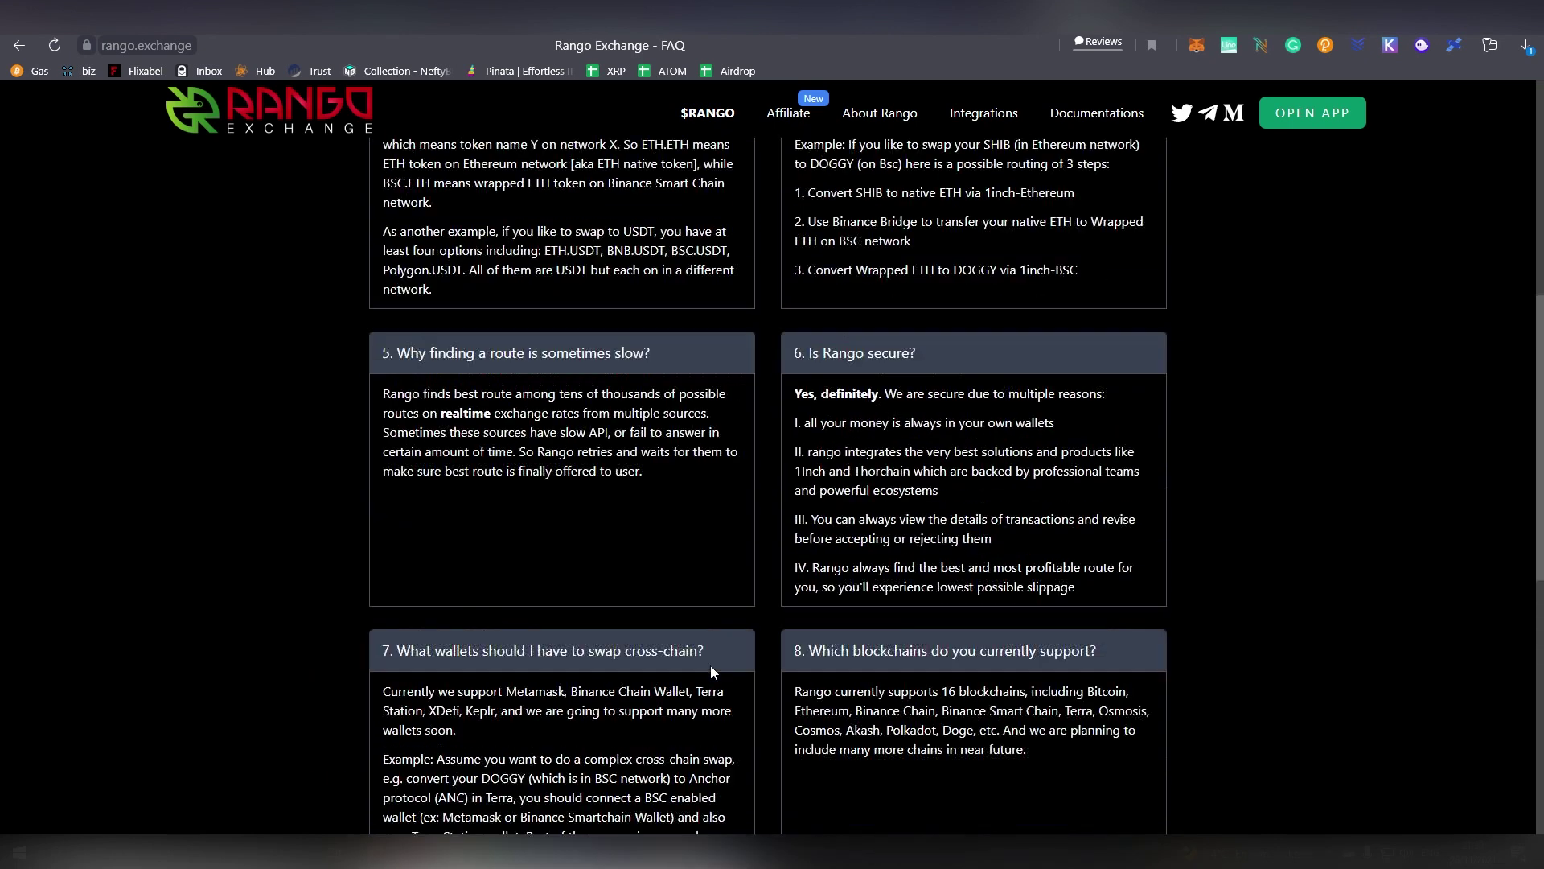
left_click(802, 135)
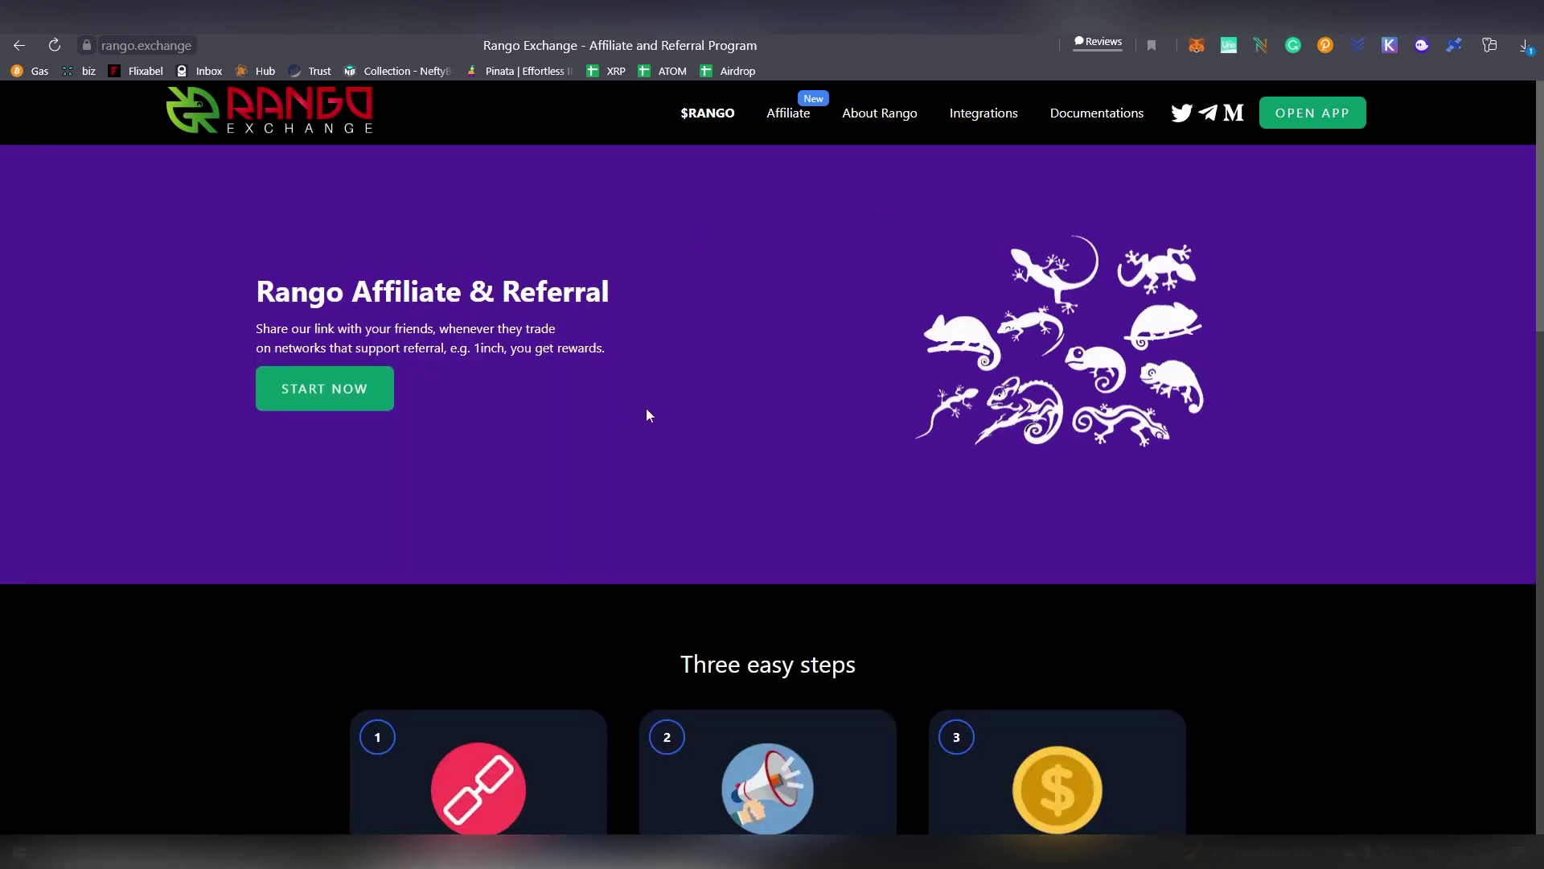
Step: Review the affiliate and referral page, covering the networks that support referral fees, the warnings and the payment methods
scroll(632, 430, "down", 6)
scroll(631, 433, "down", 4)
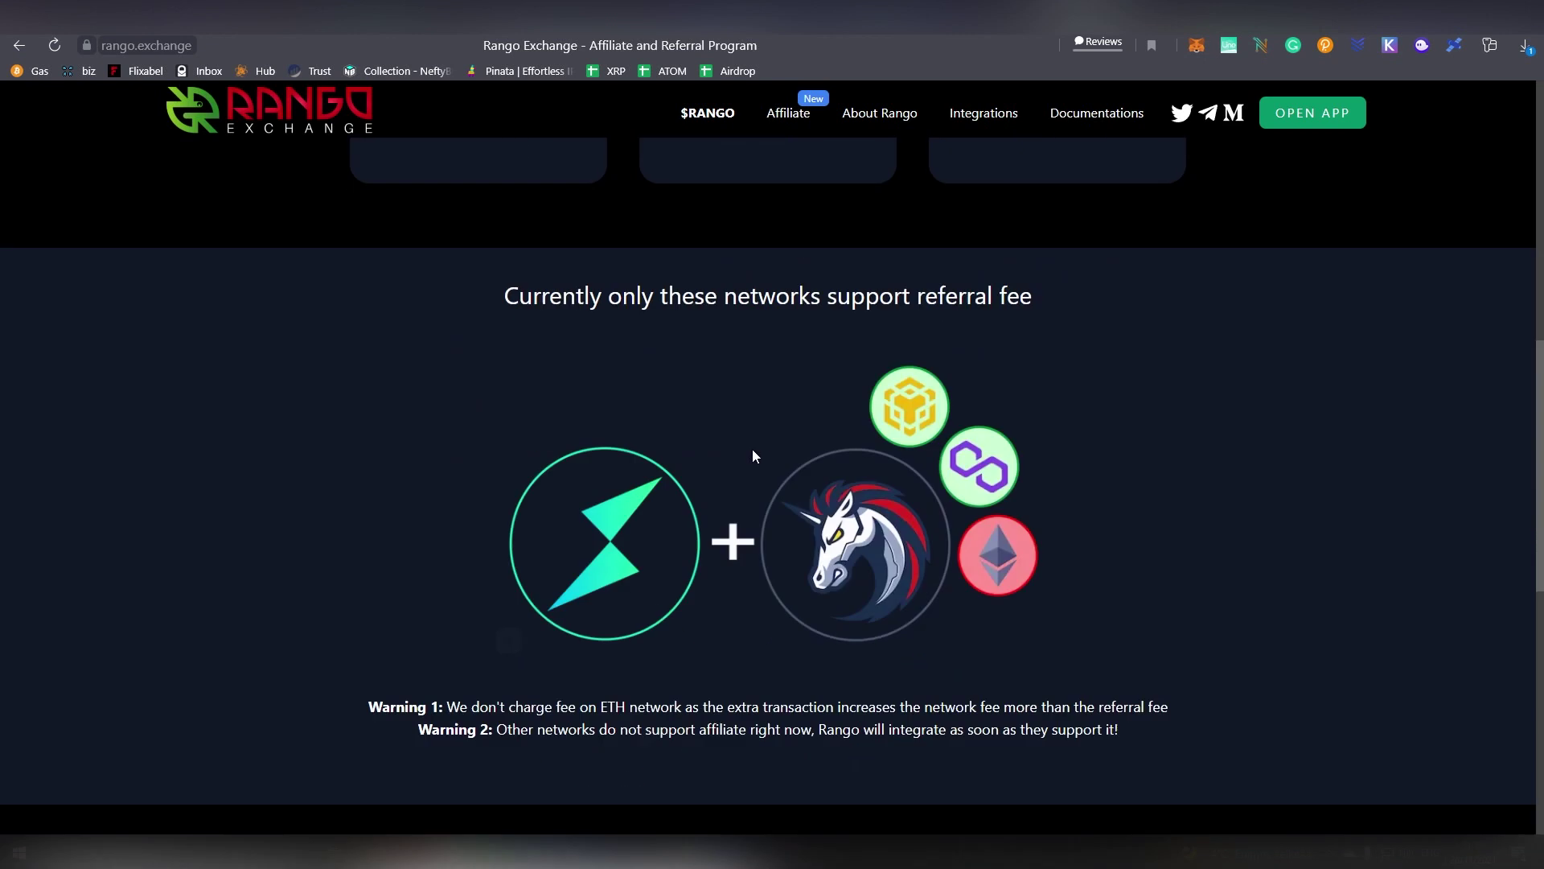
scroll(634, 416, "down", 3)
scroll(632, 416, "down", 2)
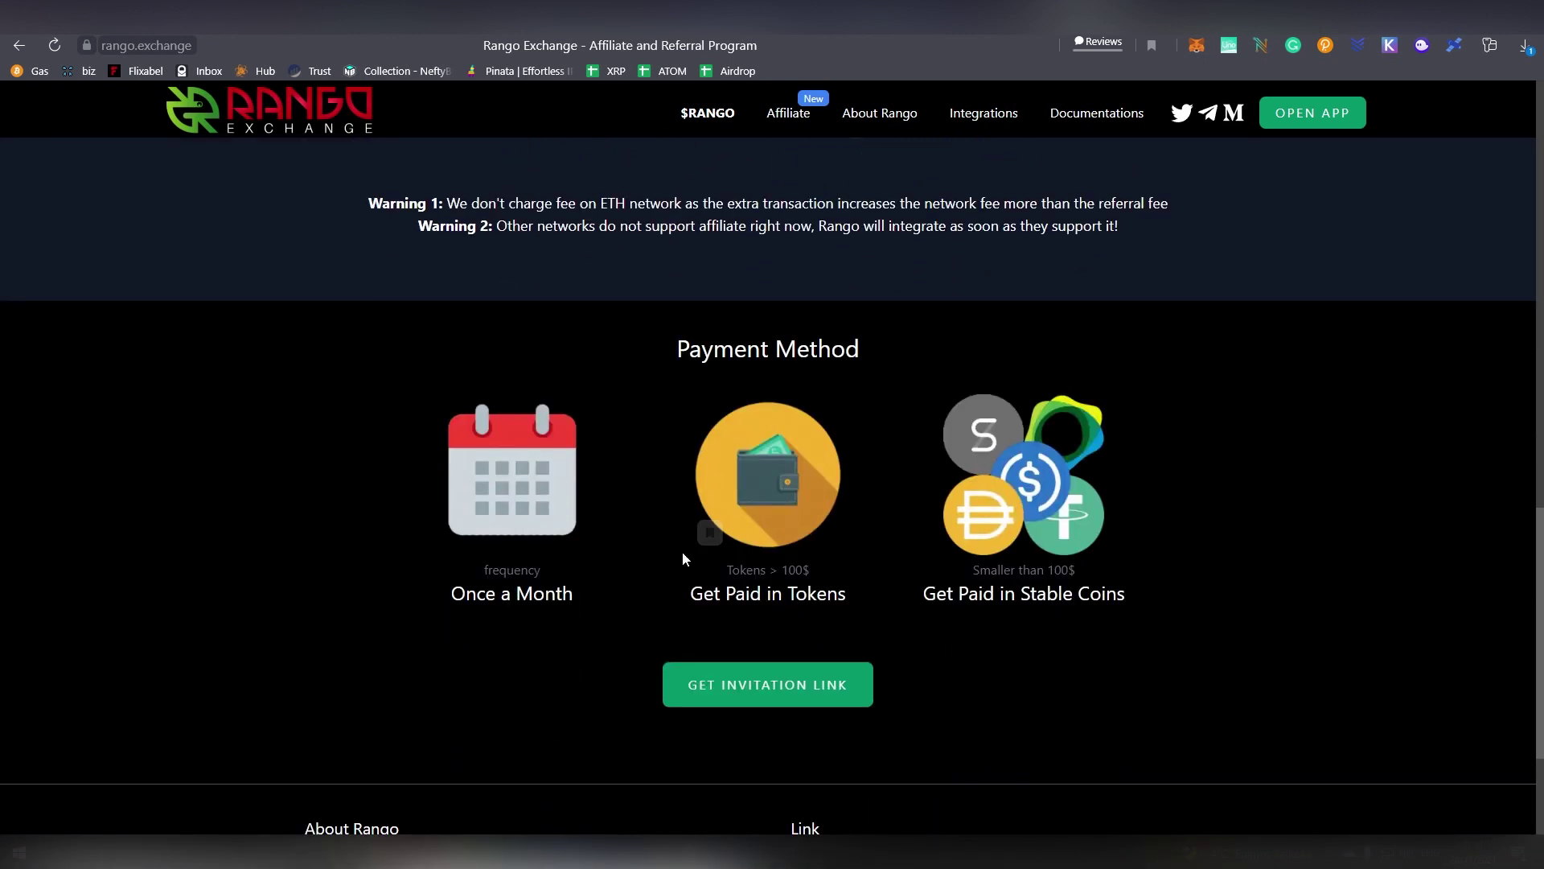
left_click_drag(689, 595, 904, 597)
left_click(904, 596)
scroll(949, 648, "down", 2)
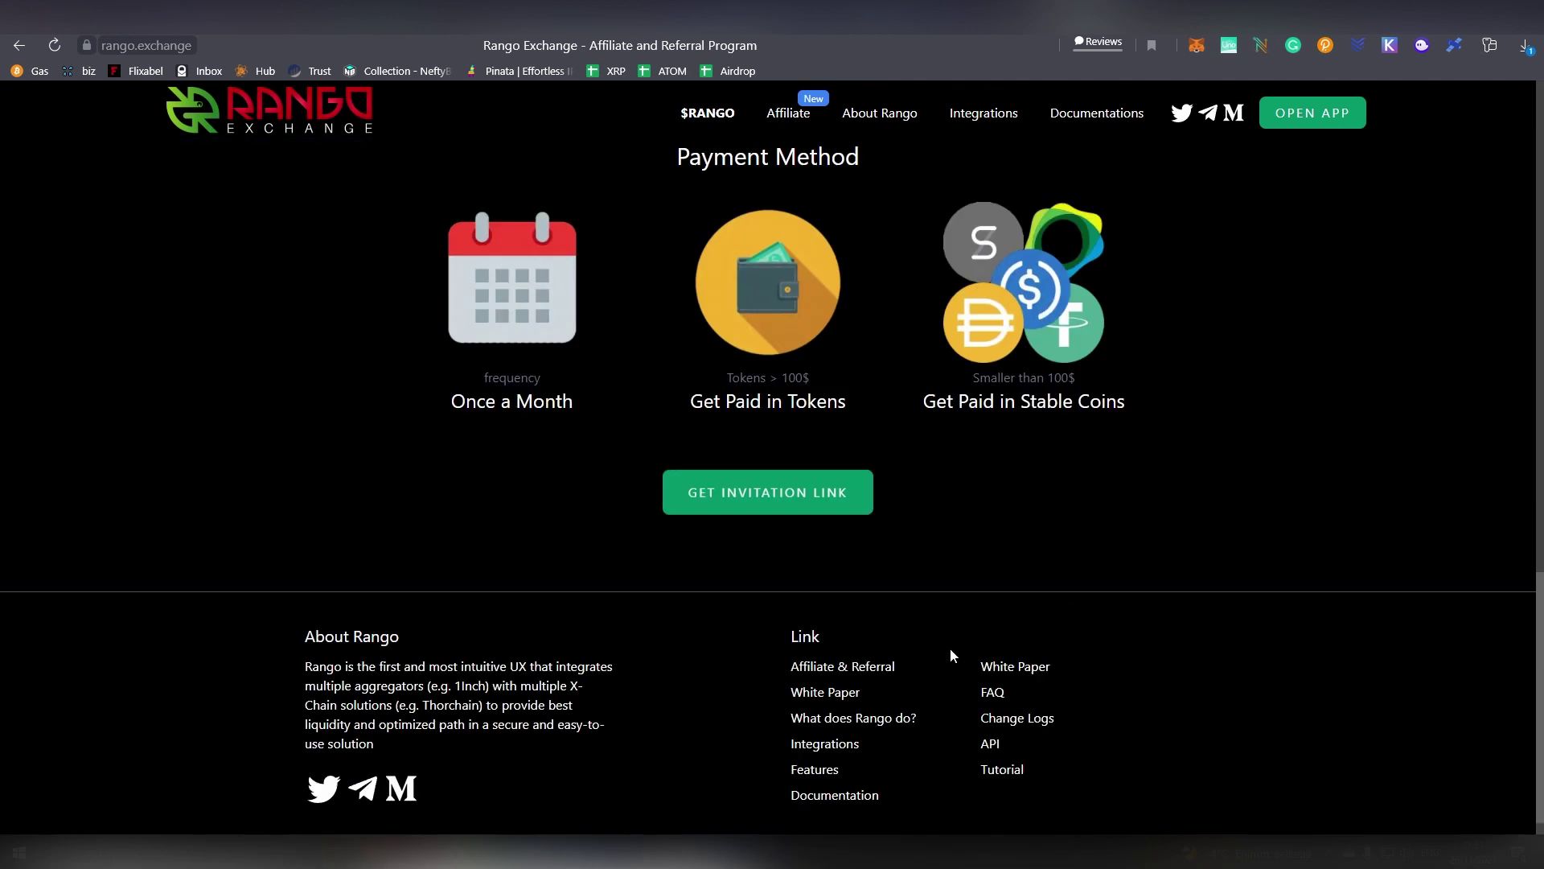
scroll(759, 332, "up", 20)
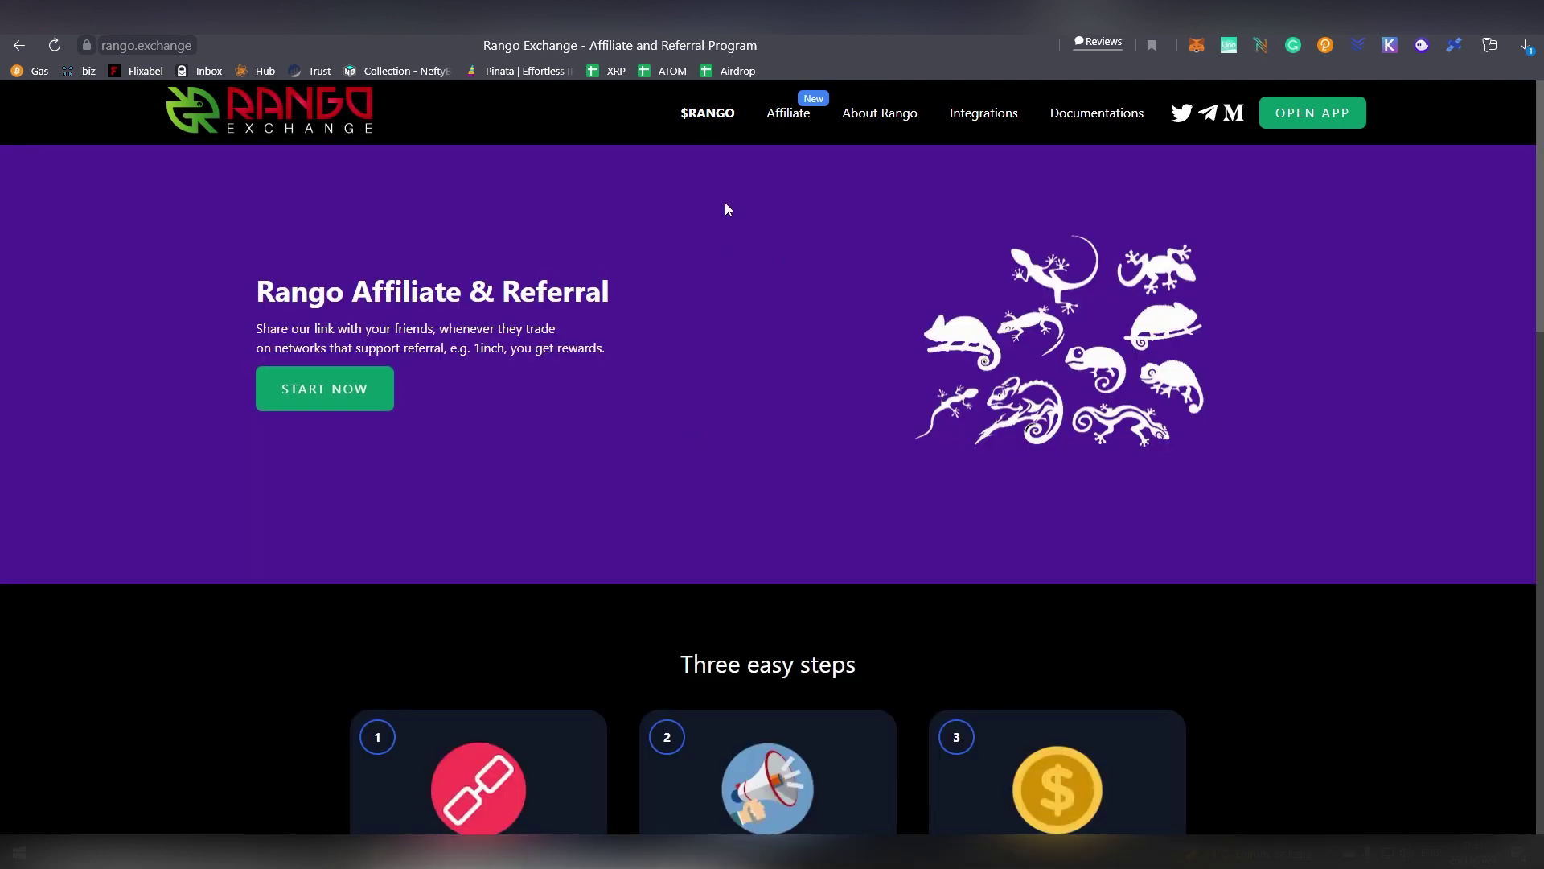
Step: Review the $RANGO token and "What does Rango exactly do?" sections, and return to the running swap in the Rango app
left_click(707, 114)
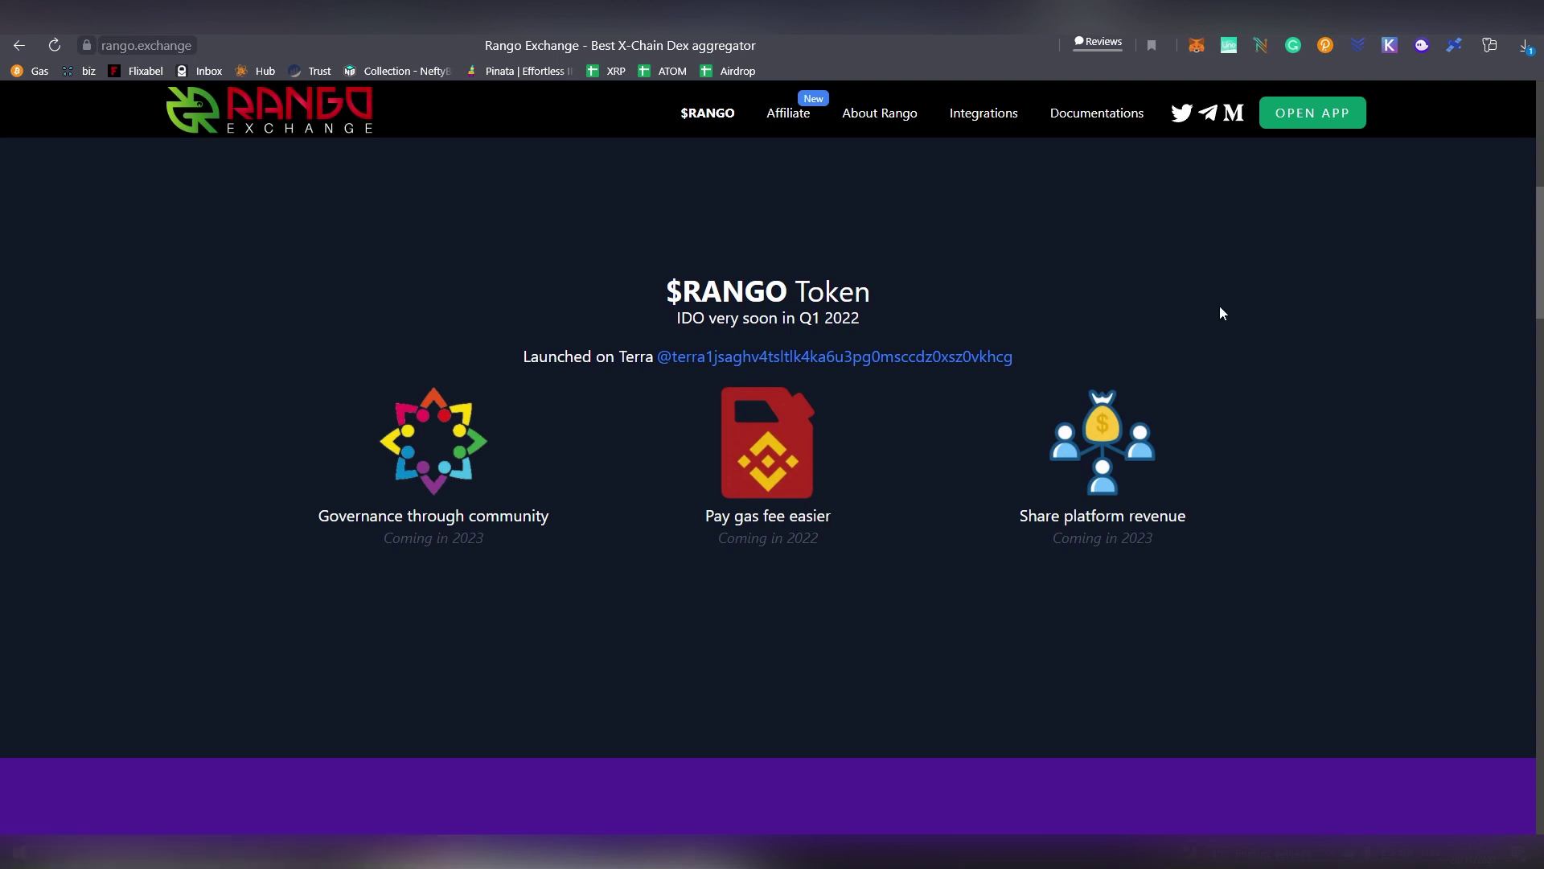
scroll(897, 436, "down", 9)
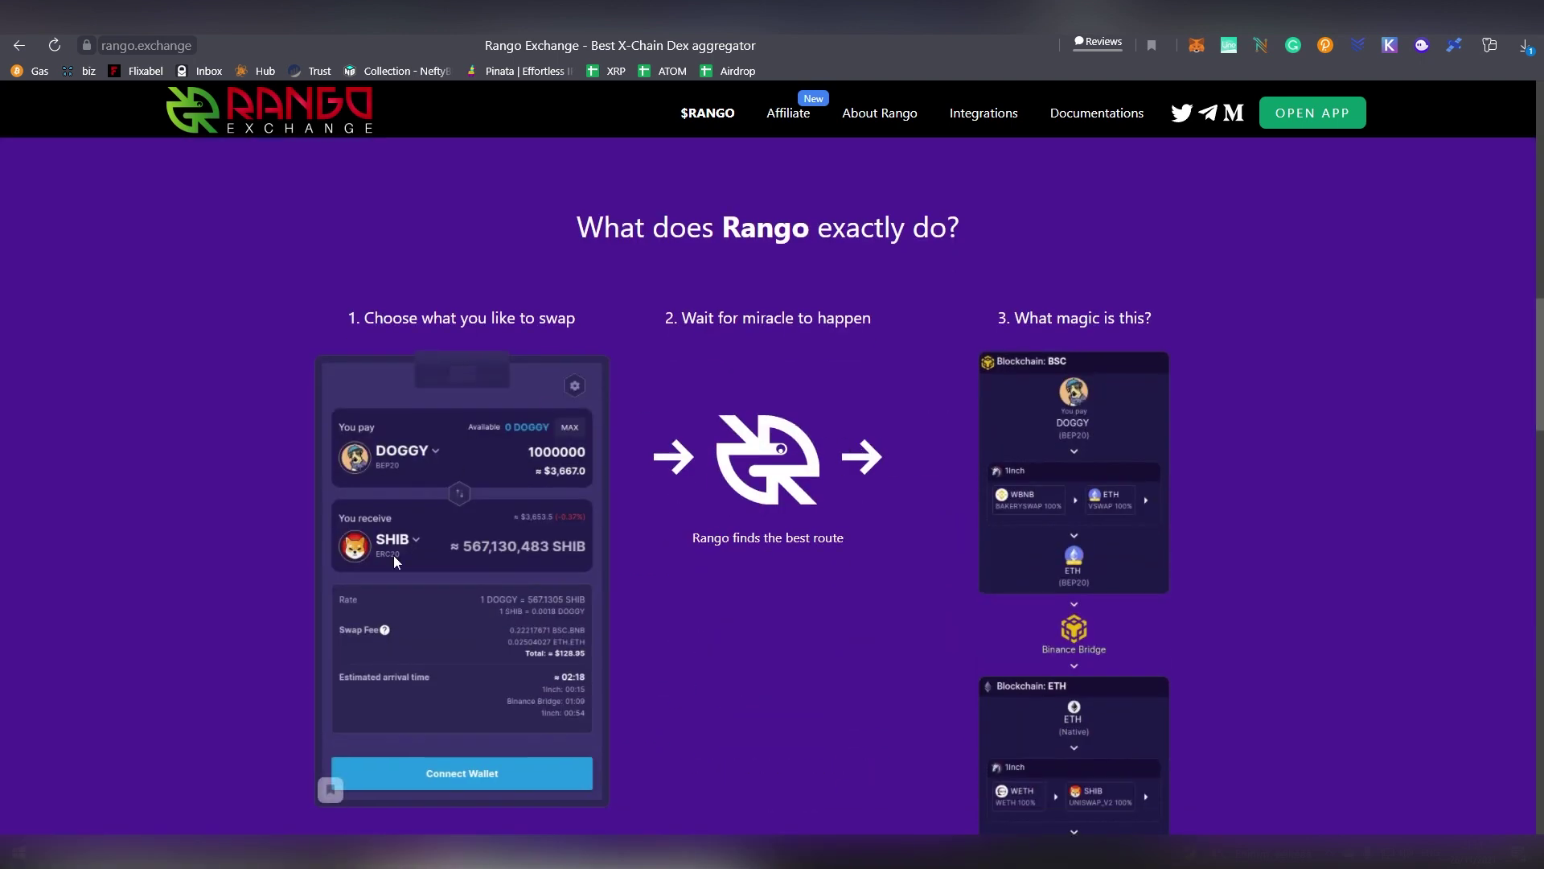
scroll(934, 363, "down", 2)
scroll(905, 354, "up", 10)
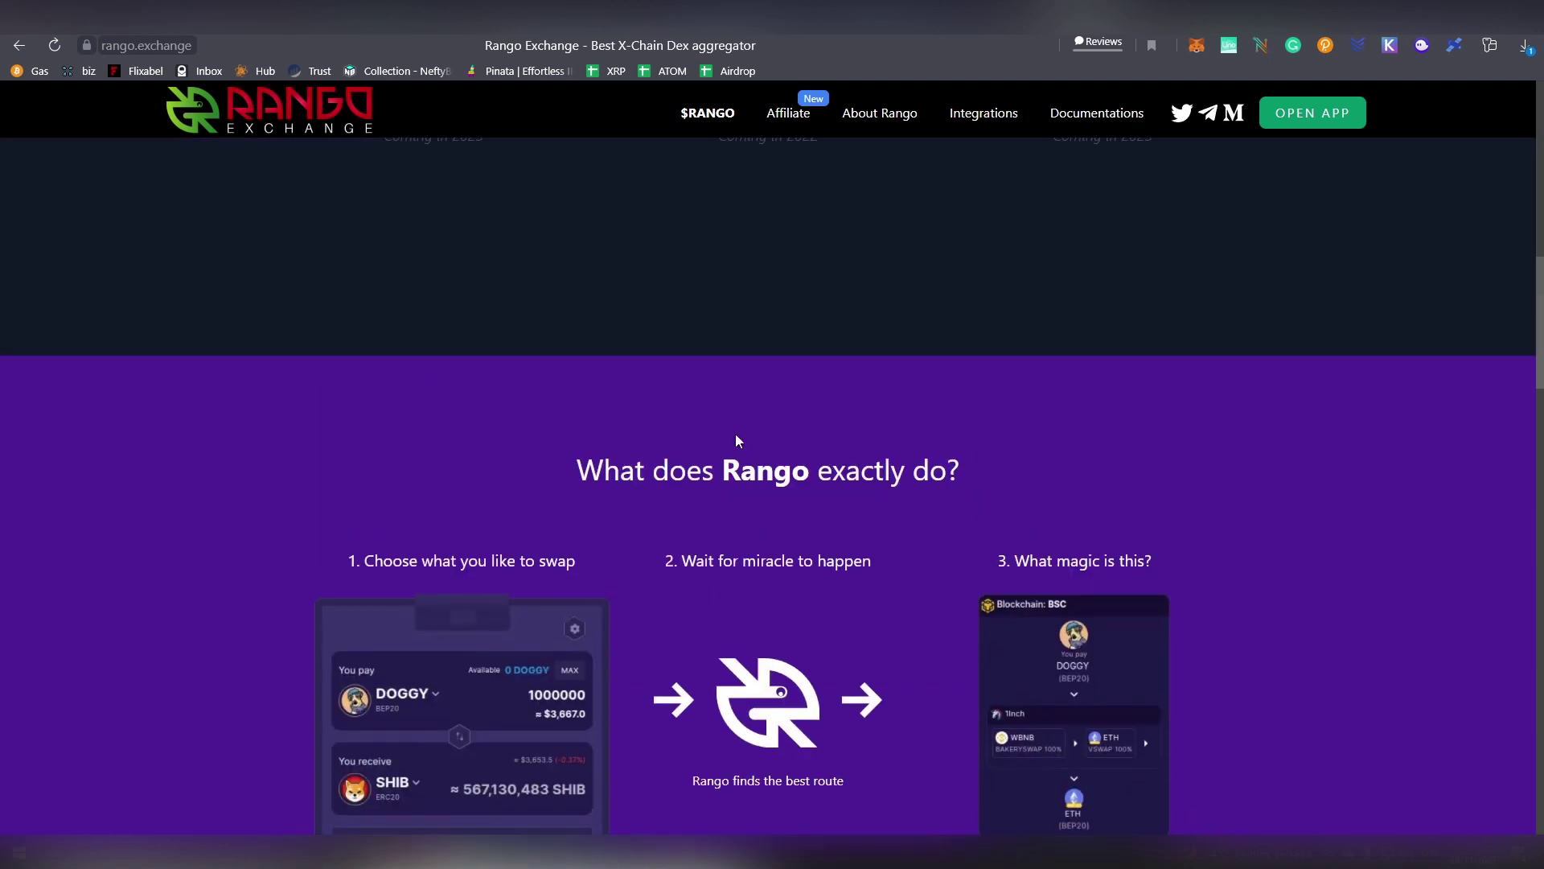
scroll(359, 206, "up", 6)
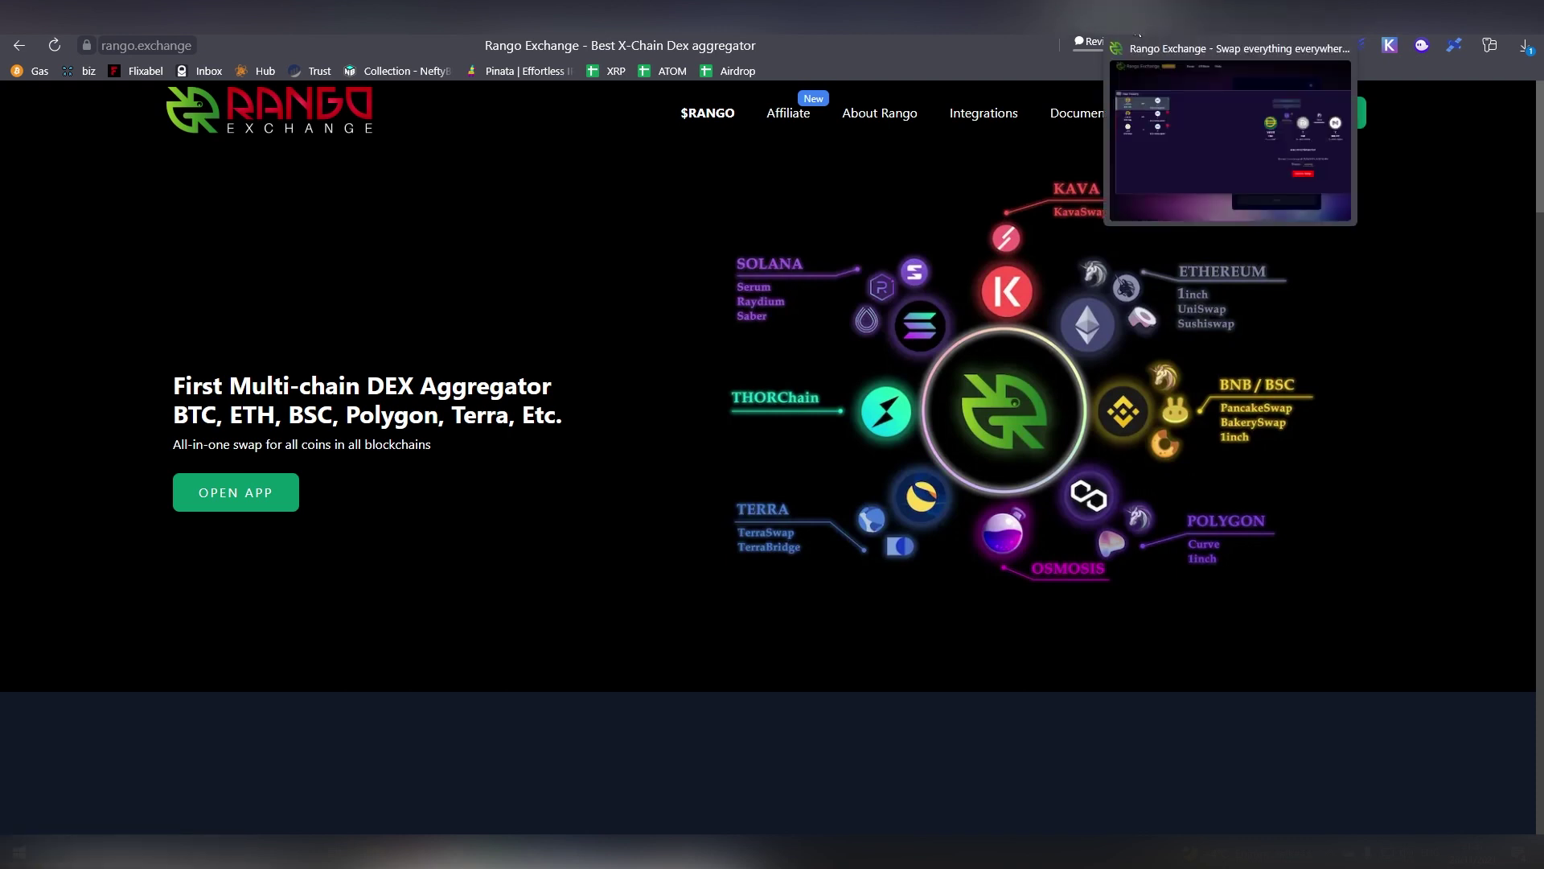
left_click(1137, 34)
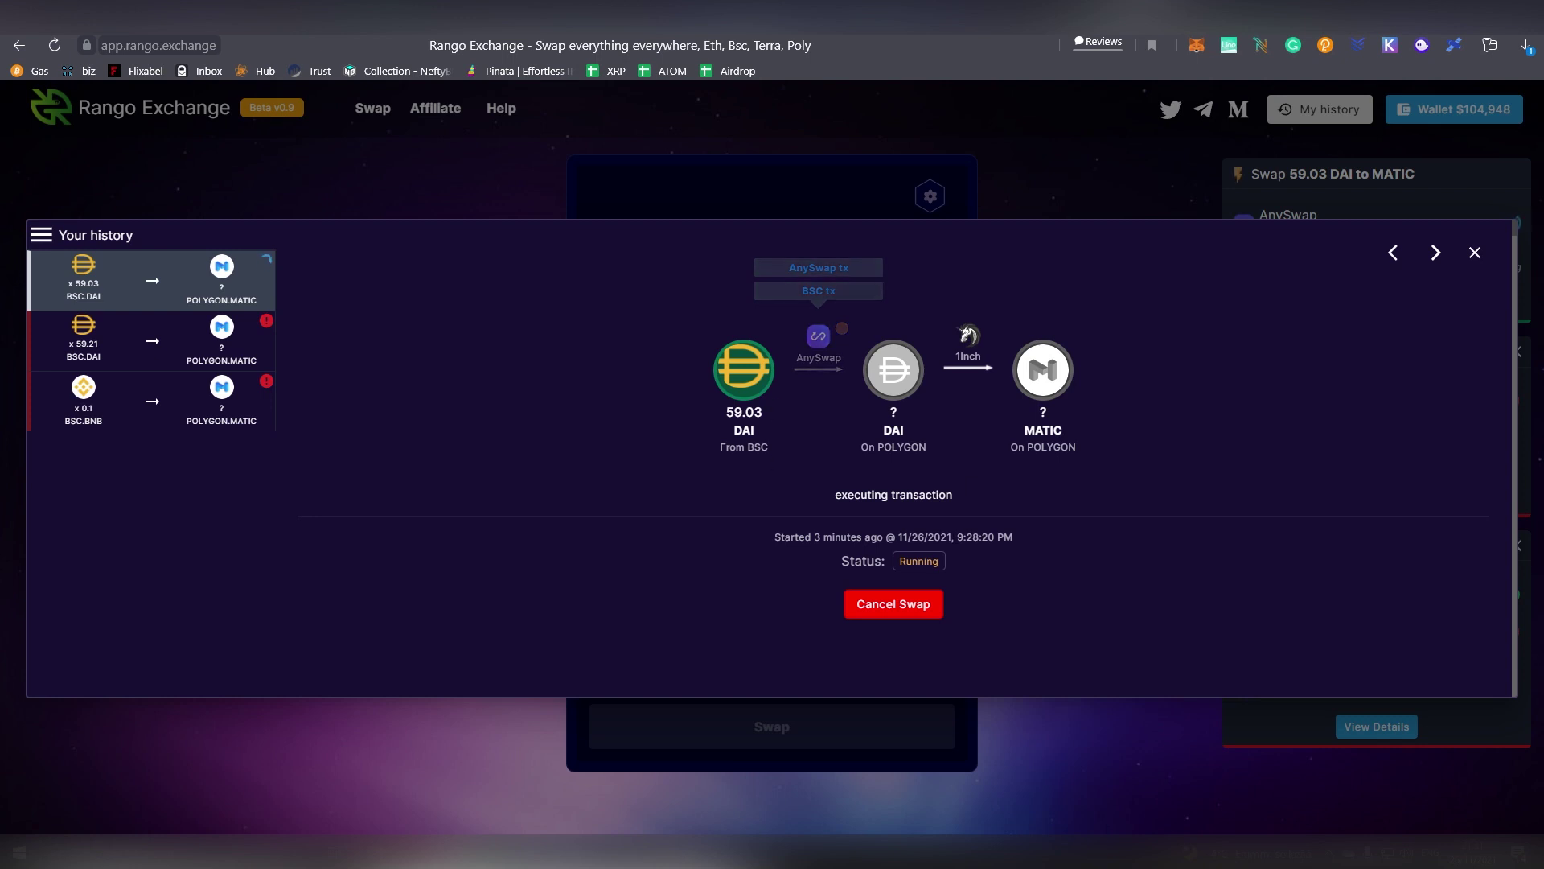